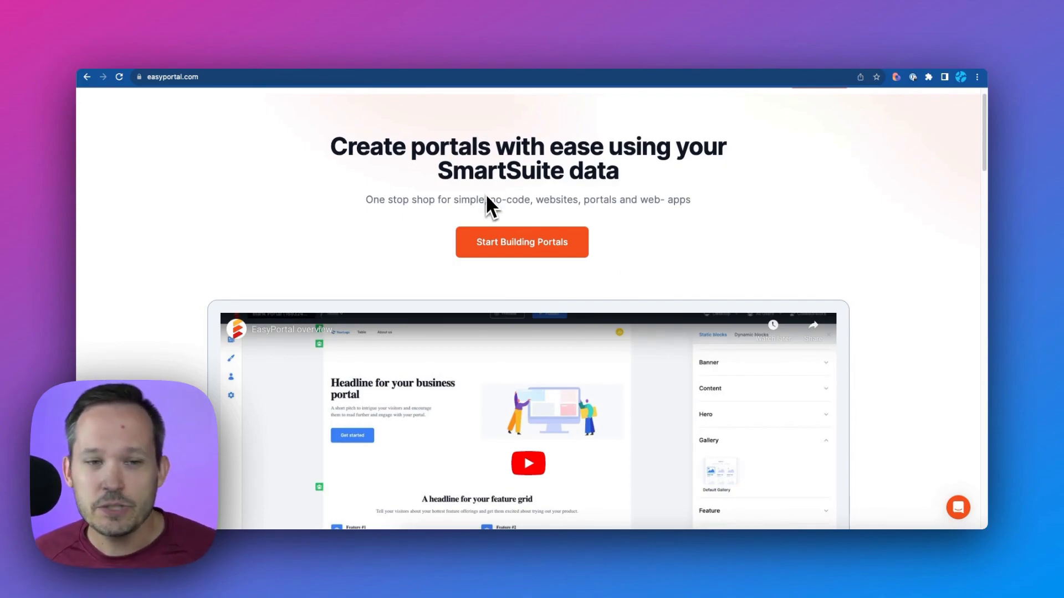
# Start building portals by signing in to EasyPortal through SmartSuite with the Automation Helpers Google account.
pyautogui.click(537, 243)
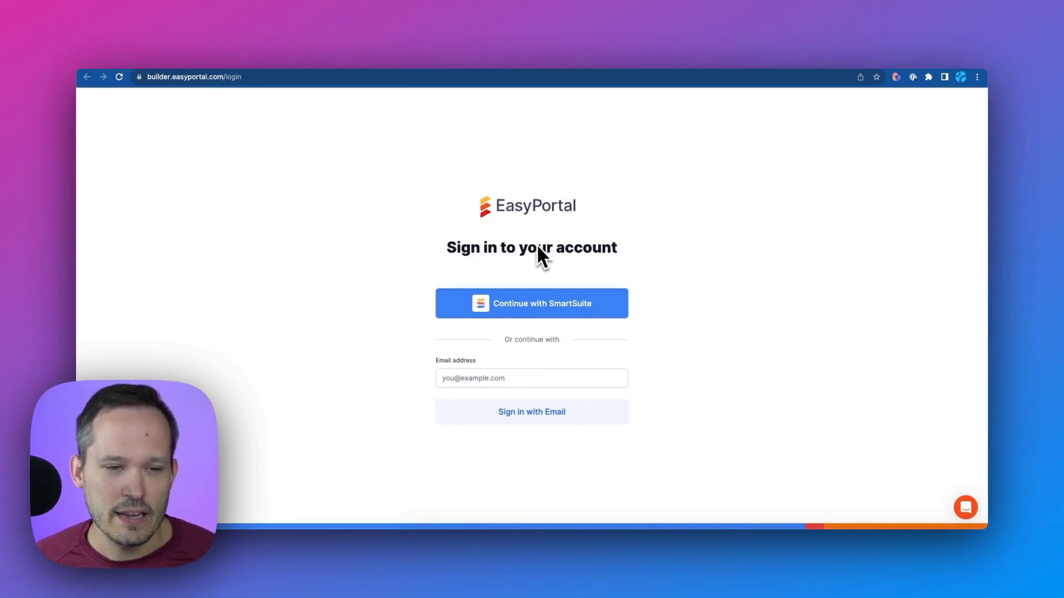
pyautogui.click(540, 304)
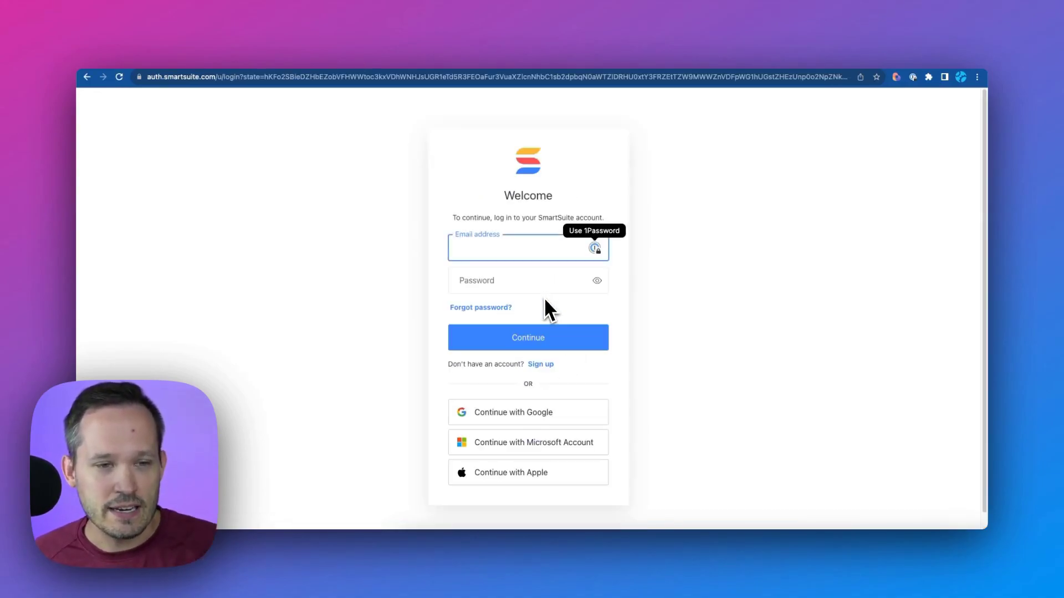
pyautogui.click(525, 410)
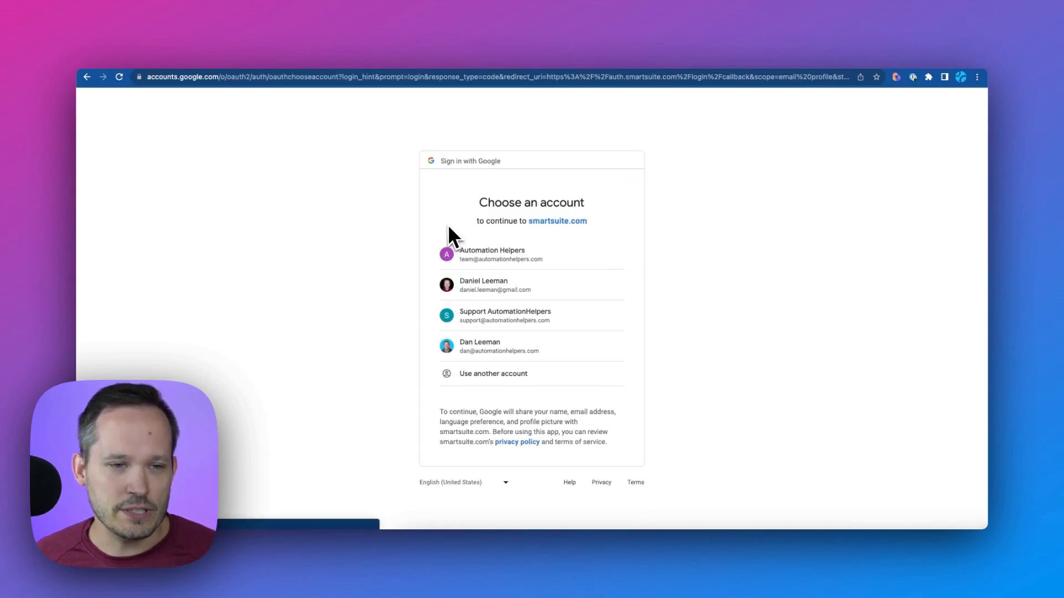
pyautogui.click(486, 265)
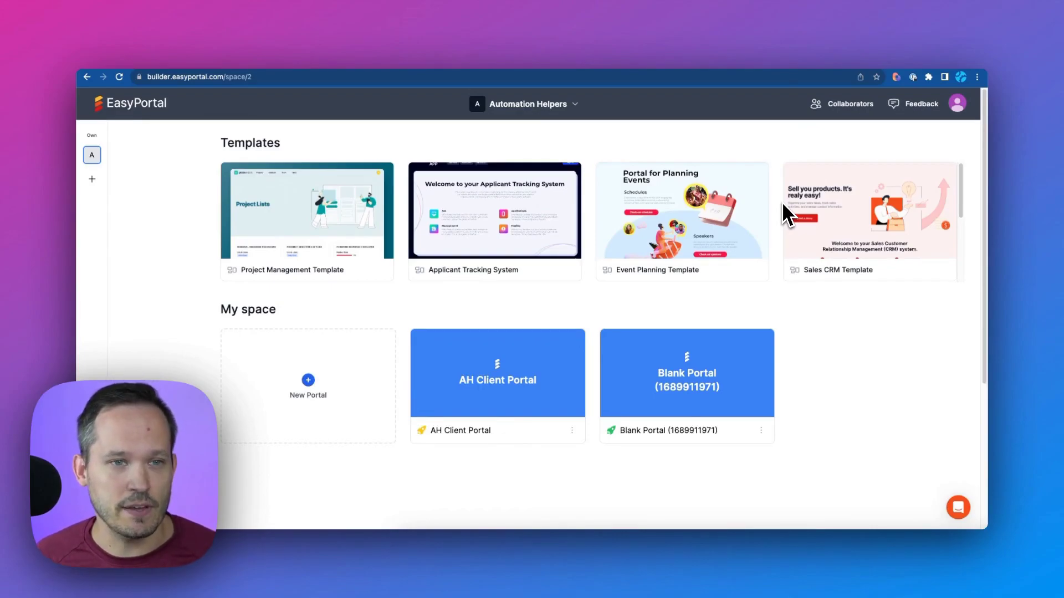
# Create a new portal in My space and look over its default home page.
pyautogui.click(308, 383)
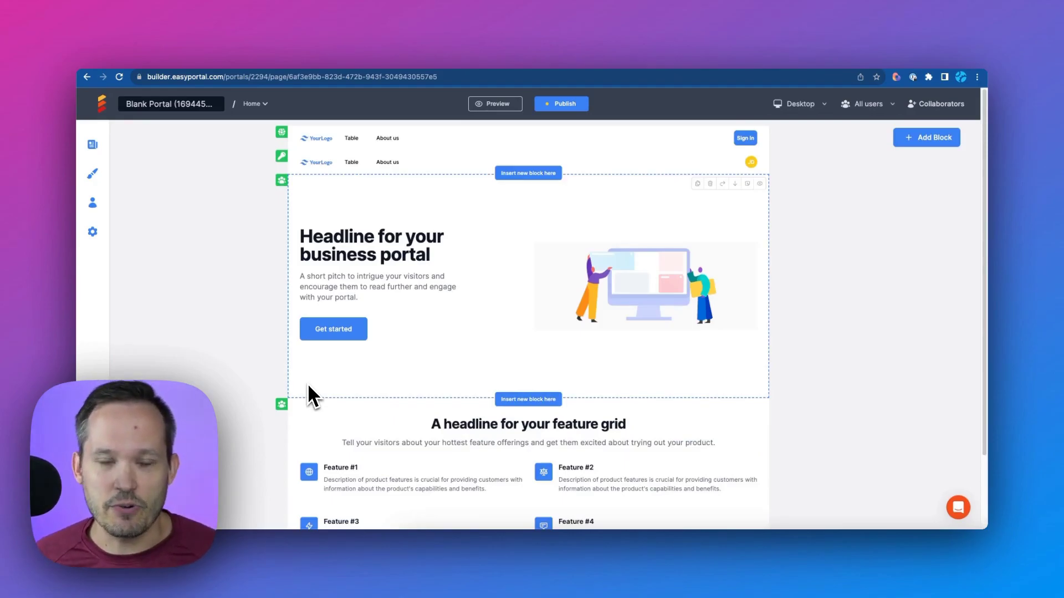
pyautogui.scroll(-1, 477, 284)
pyautogui.scroll(-2, 477, 284)
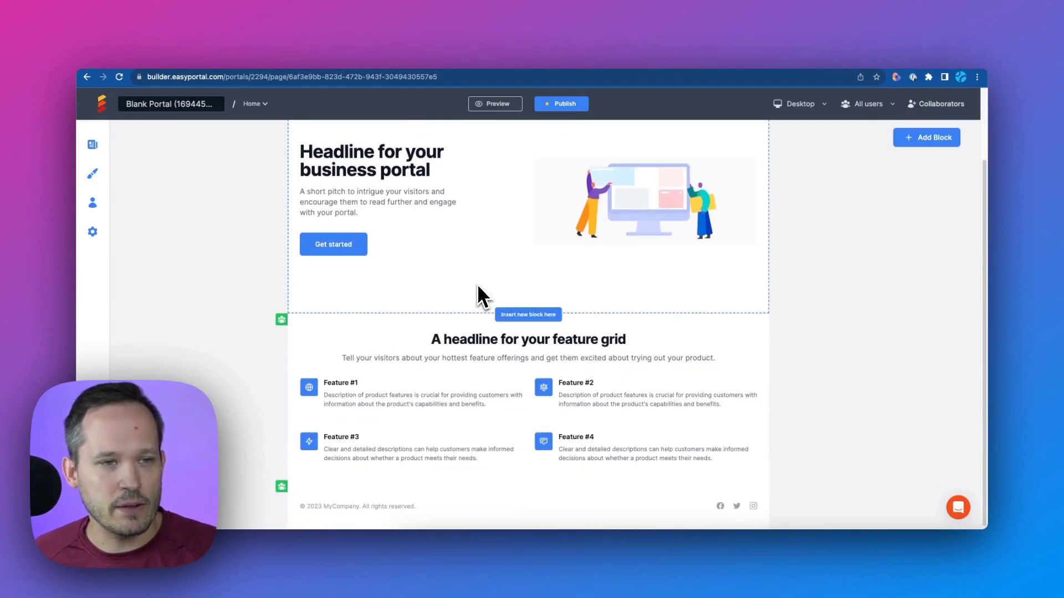
pyautogui.scroll(3, 478, 288)
pyautogui.scroll(-2, 478, 288)
pyautogui.scroll(-2, 477, 287)
pyautogui.scroll(3, 477, 287)
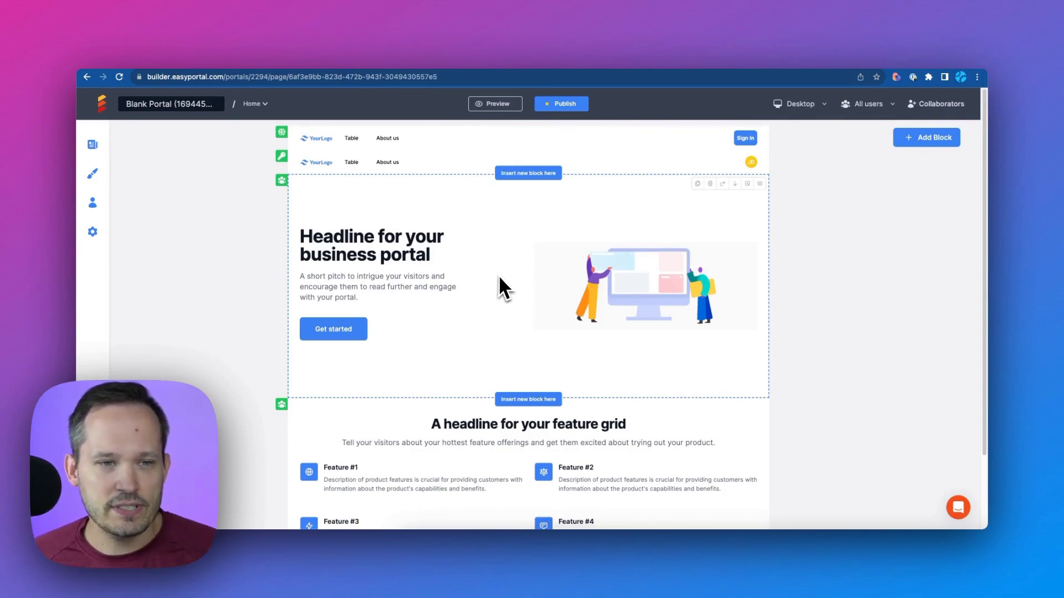
# Browse the static block categories available for insertion below the home page's hero block.
pyautogui.click(524, 401)
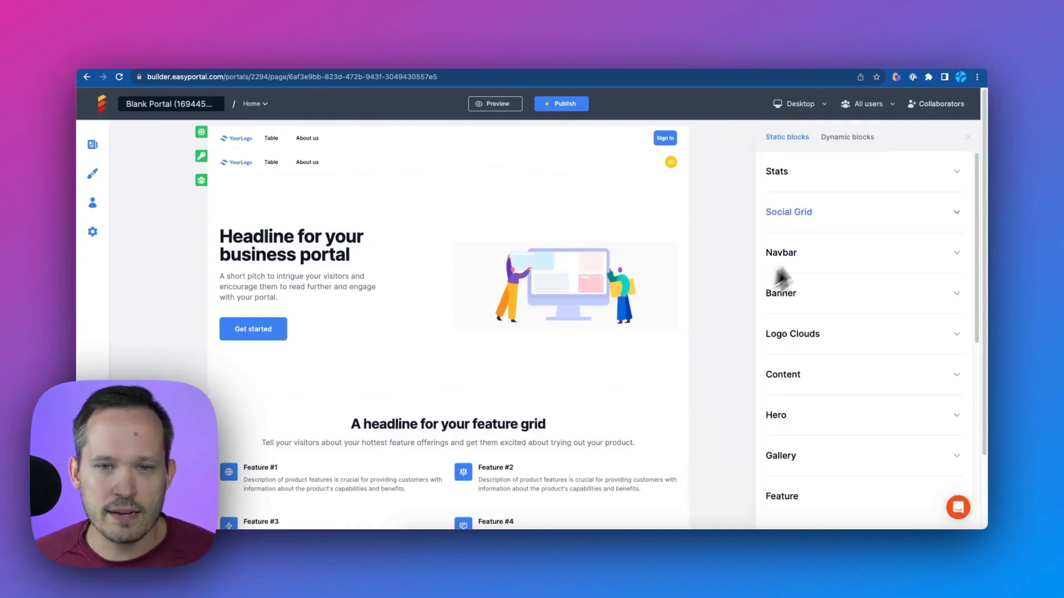
pyautogui.scroll(-5, 822, 247)
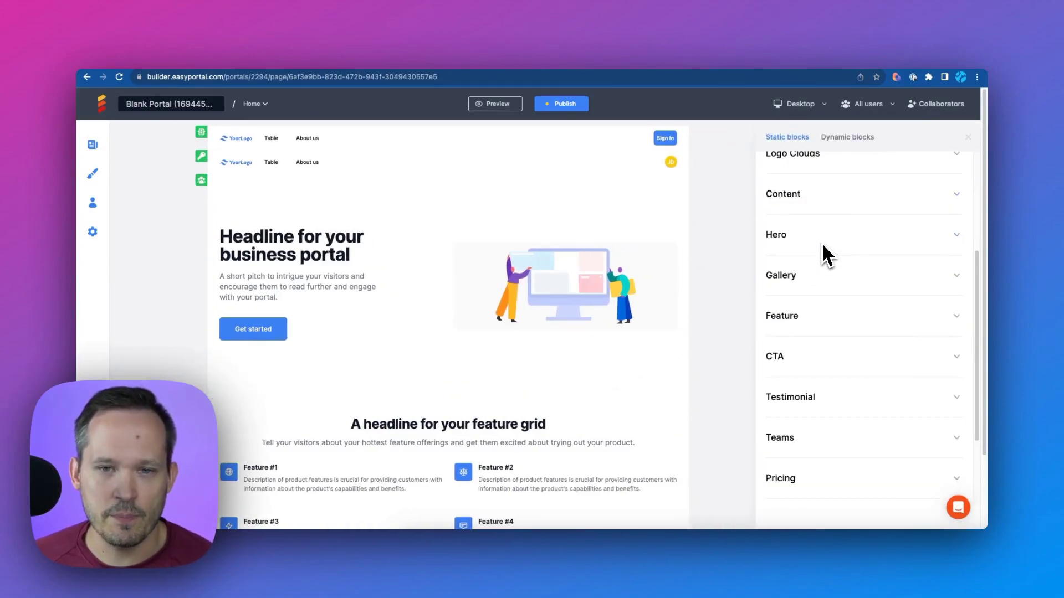
pyautogui.scroll(3, 823, 247)
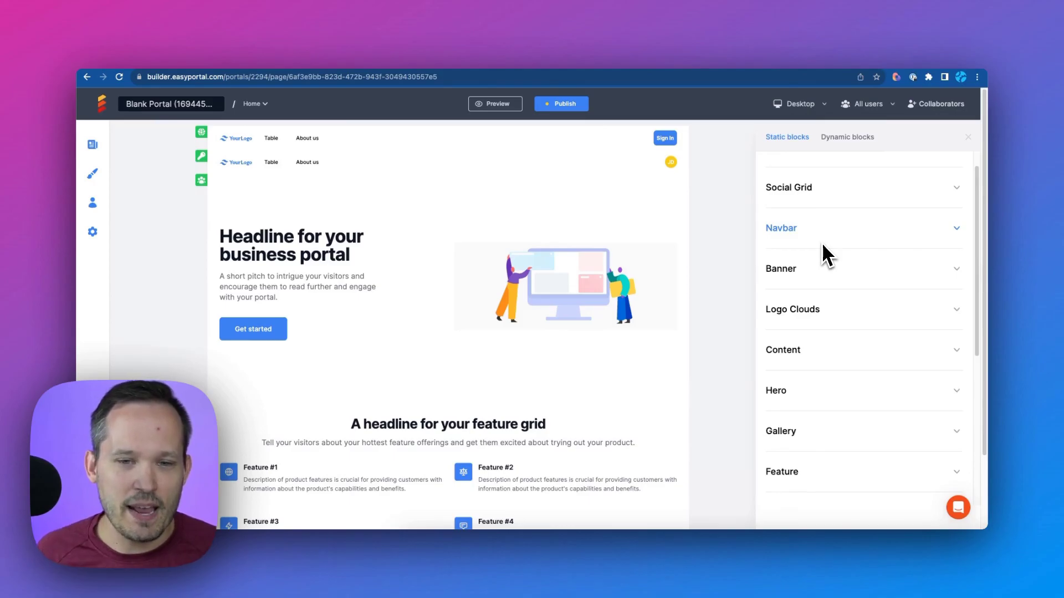
pyautogui.scroll(-1, 806, 359)
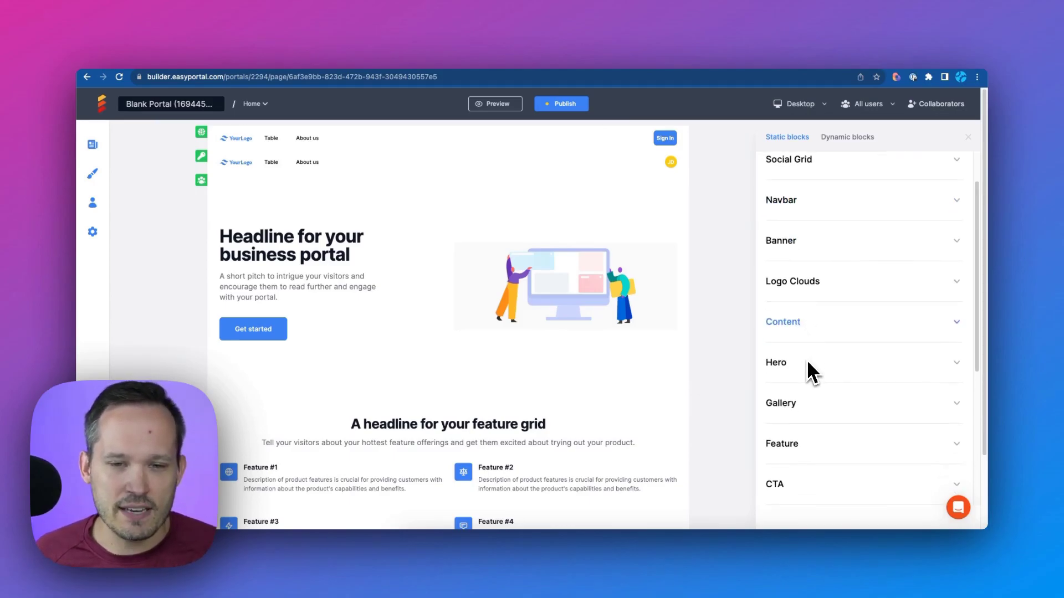
pyautogui.scroll(-2, 549, 396)
# Examine the content settings of the feature grid block, including its title, description and individual features.
pyautogui.click(529, 405)
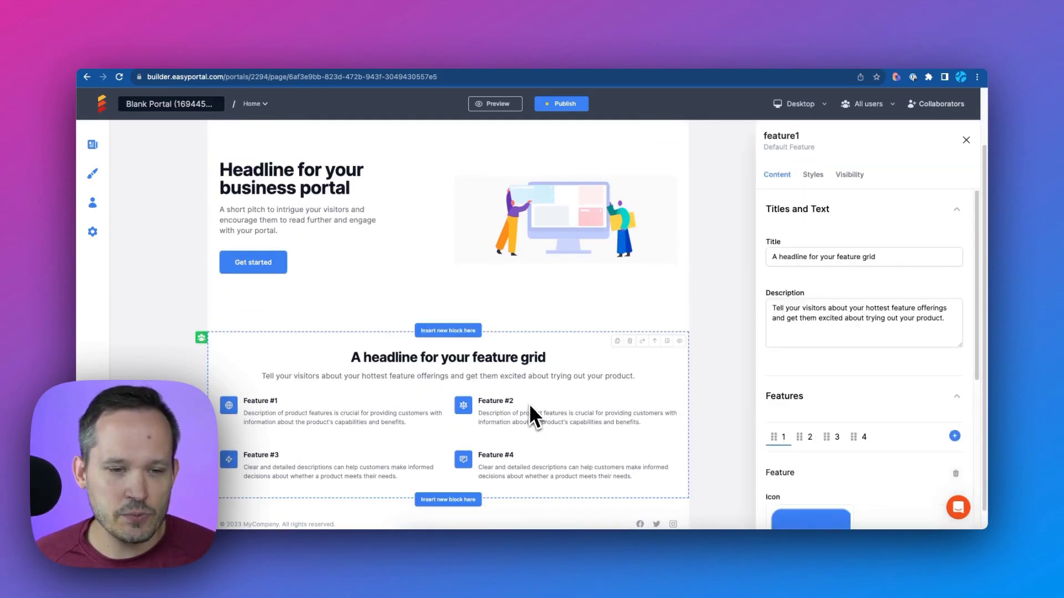
pyautogui.scroll(-2, 817, 371)
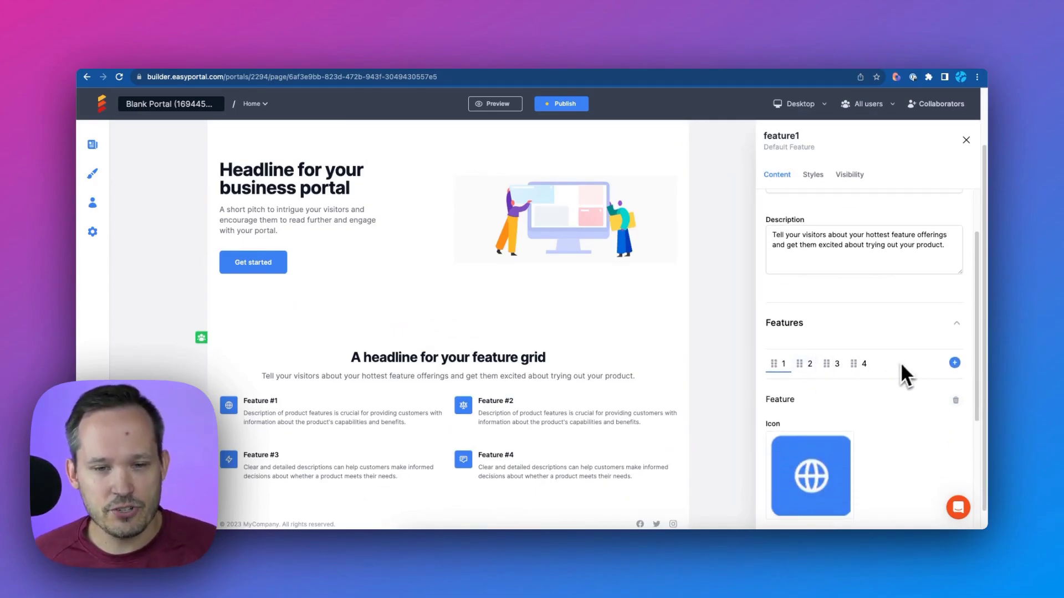
pyautogui.scroll(-1, 580, 381)
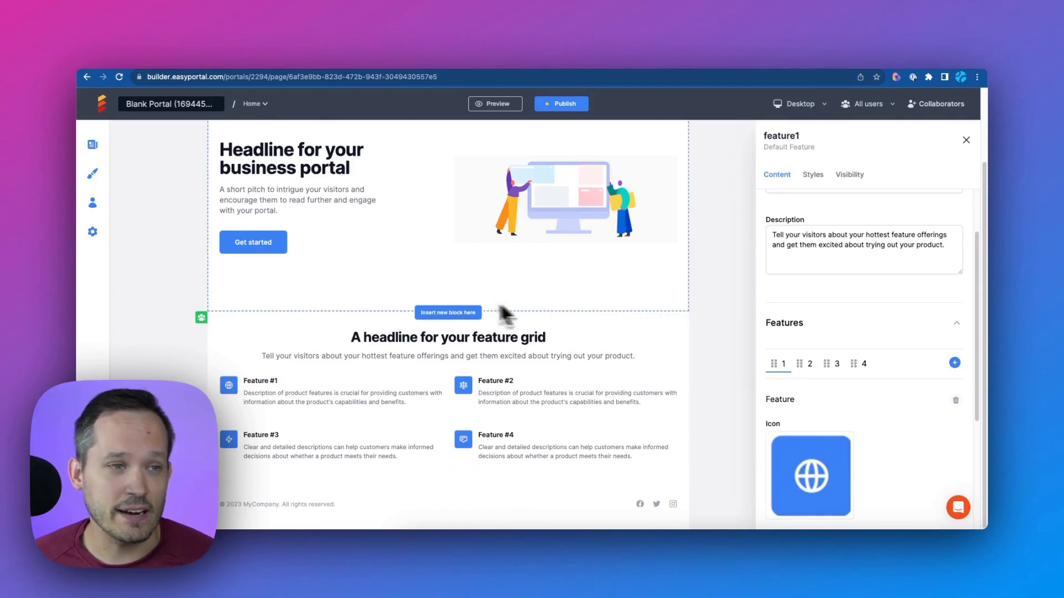
# Change the portal name to AH Demo in the portal's general settings.
pyautogui.click(94, 234)
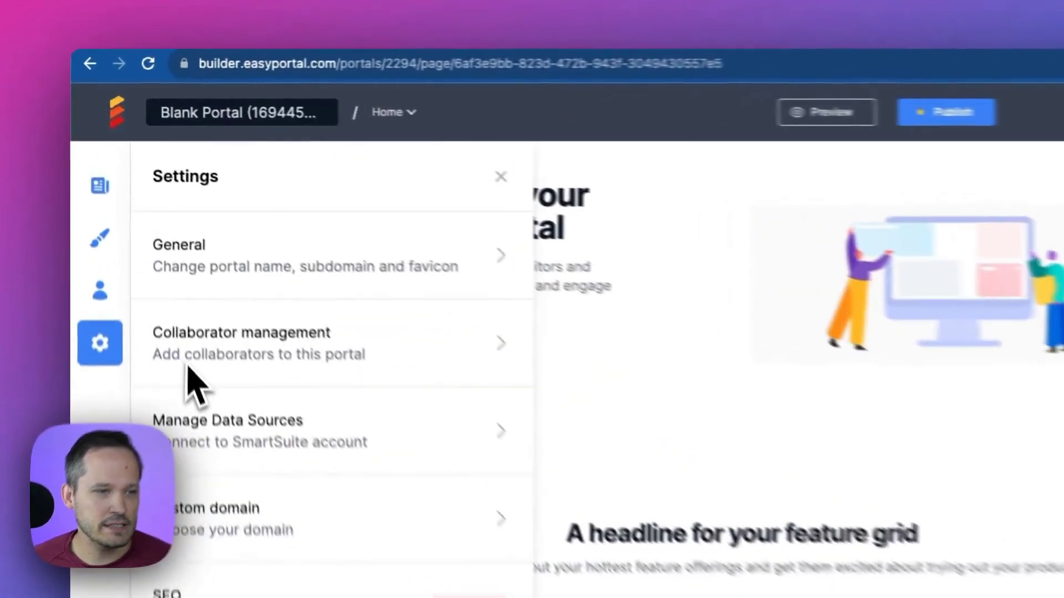
pyautogui.click(198, 183)
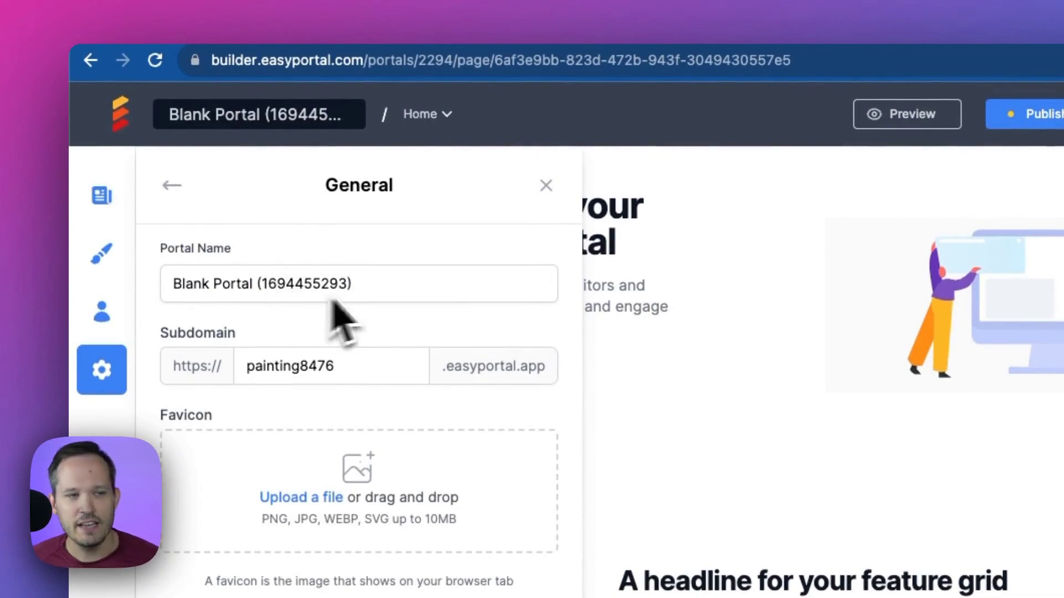
pyautogui.tripleClick(358, 284)
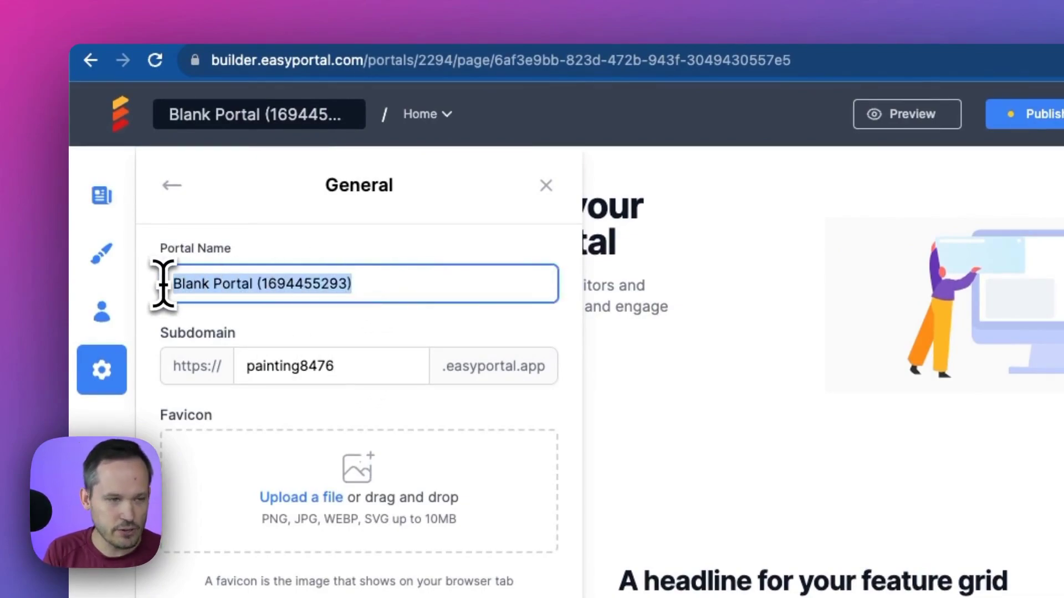
pyautogui.write('AH Demo')
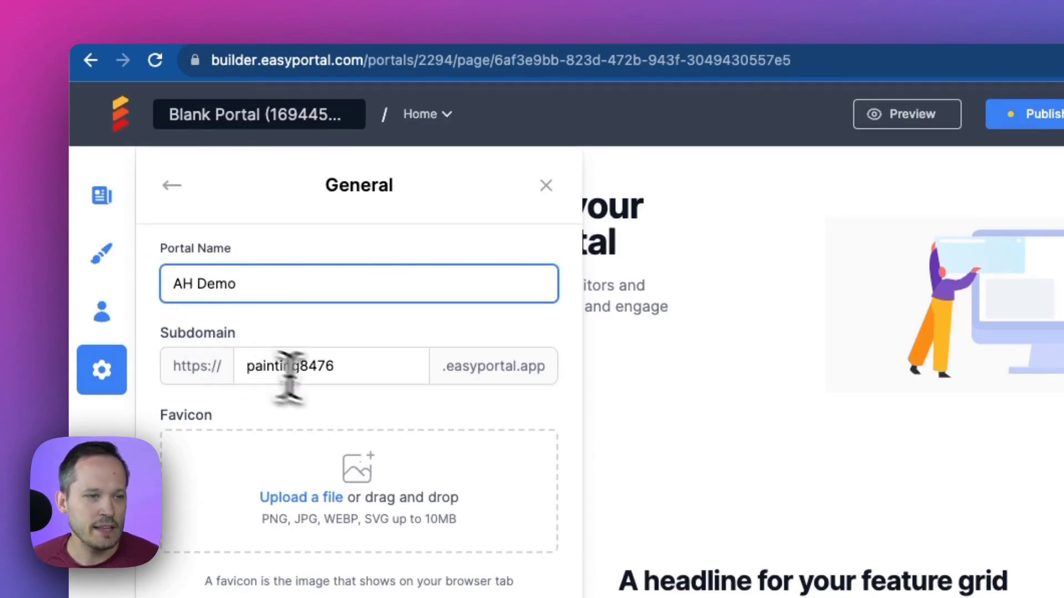
# Set the portal's subdomain to ahdemo and save the general settings.
pyautogui.click(358, 366)
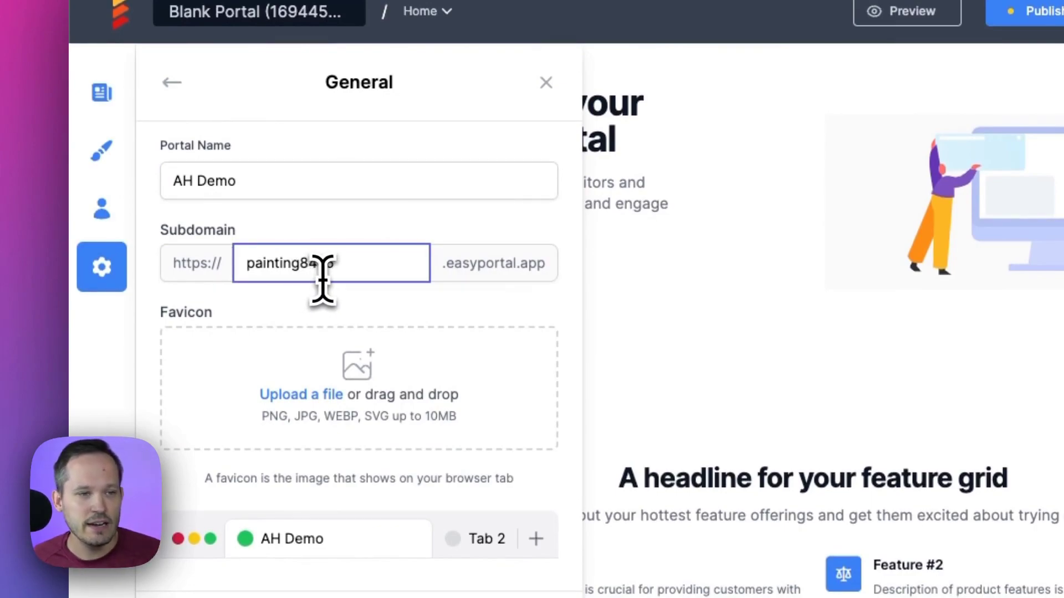
pyautogui.moveTo(344, 277); pyautogui.dragTo(238, 260)
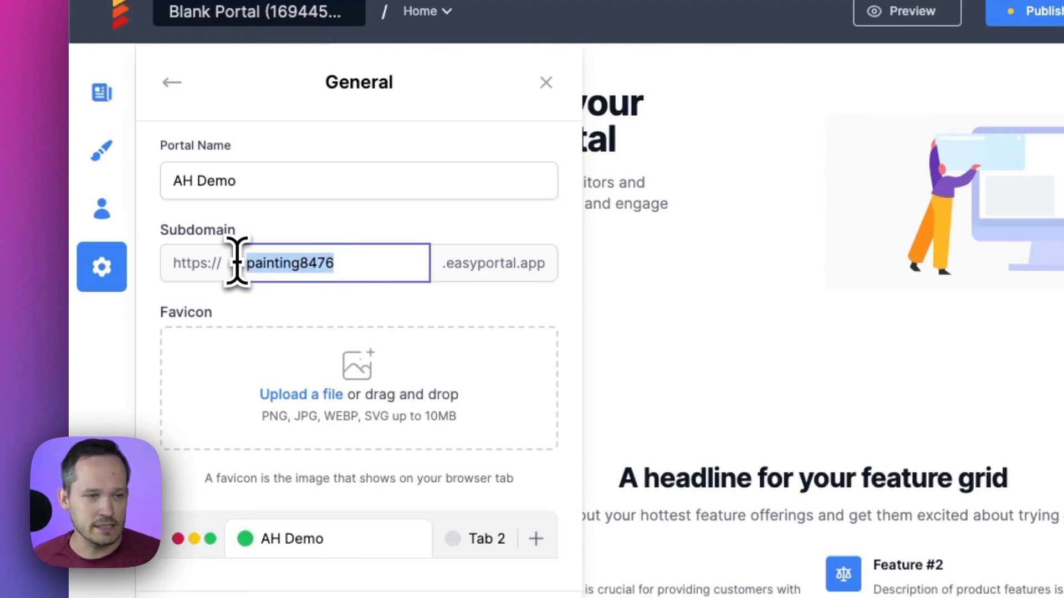
pyautogui.write('ahdmeo')
pyautogui.press('BackSpace')
pyautogui.press('BackSpace')
pyautogui.press('BackSpace')
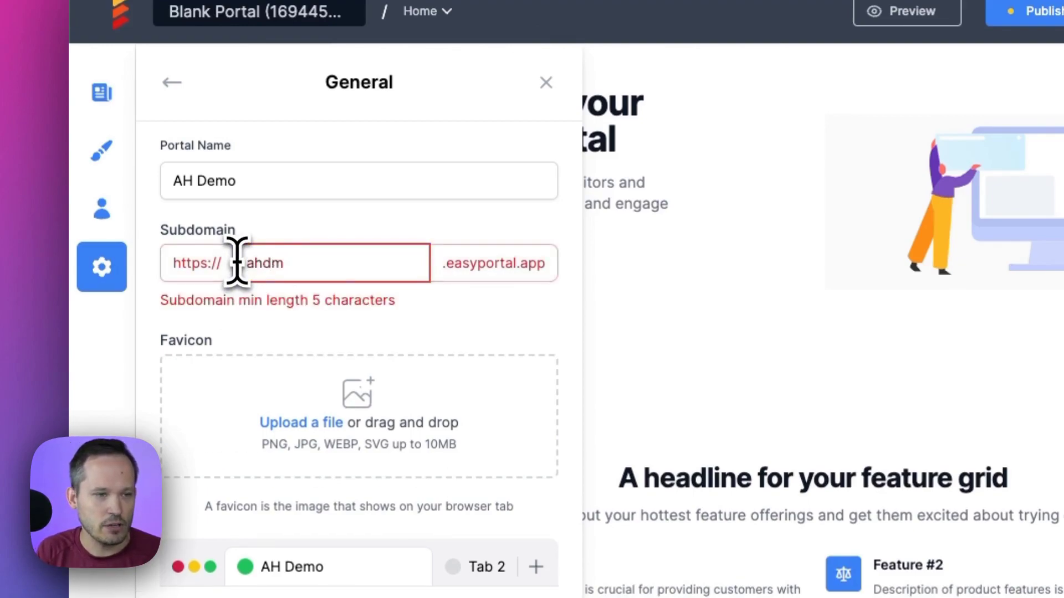
pyautogui.write('emo')
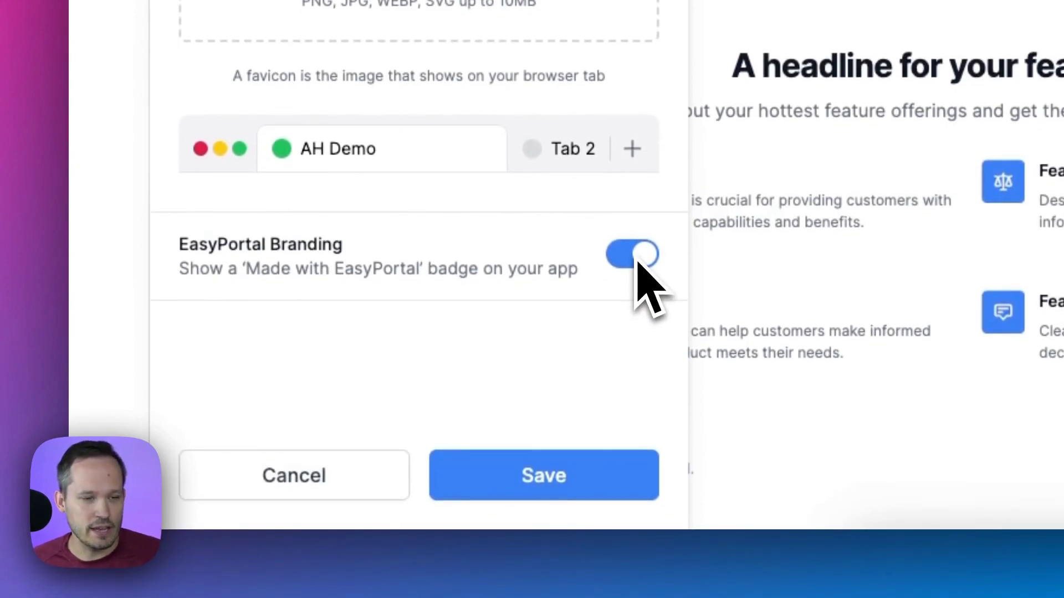
pyautogui.click(544, 470)
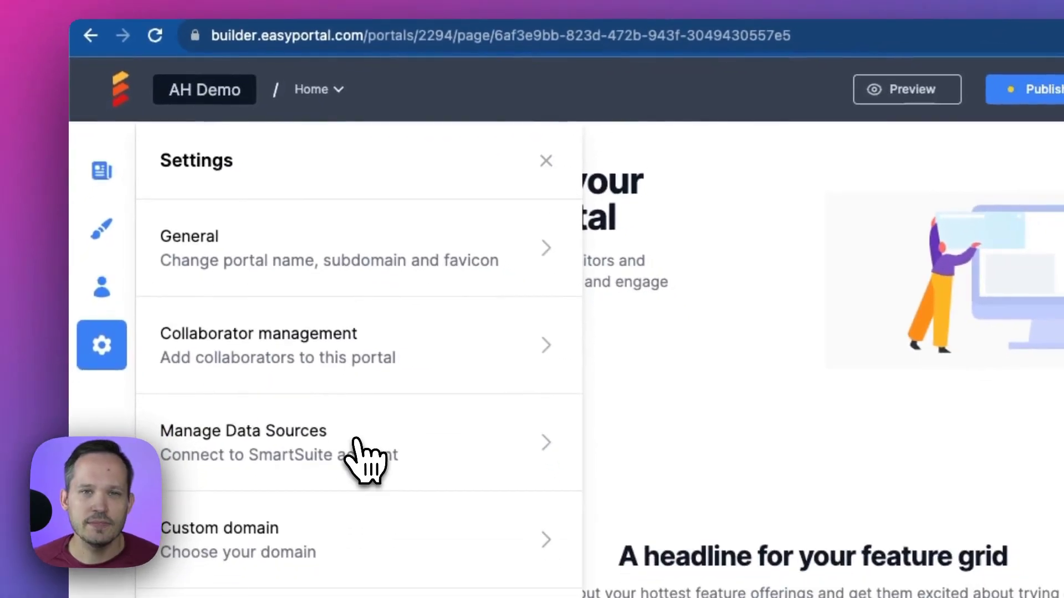
# Add SmartSuite as a data source for the portal, authorizing it with the Automation Helpers Google account.
pyautogui.click(361, 454)
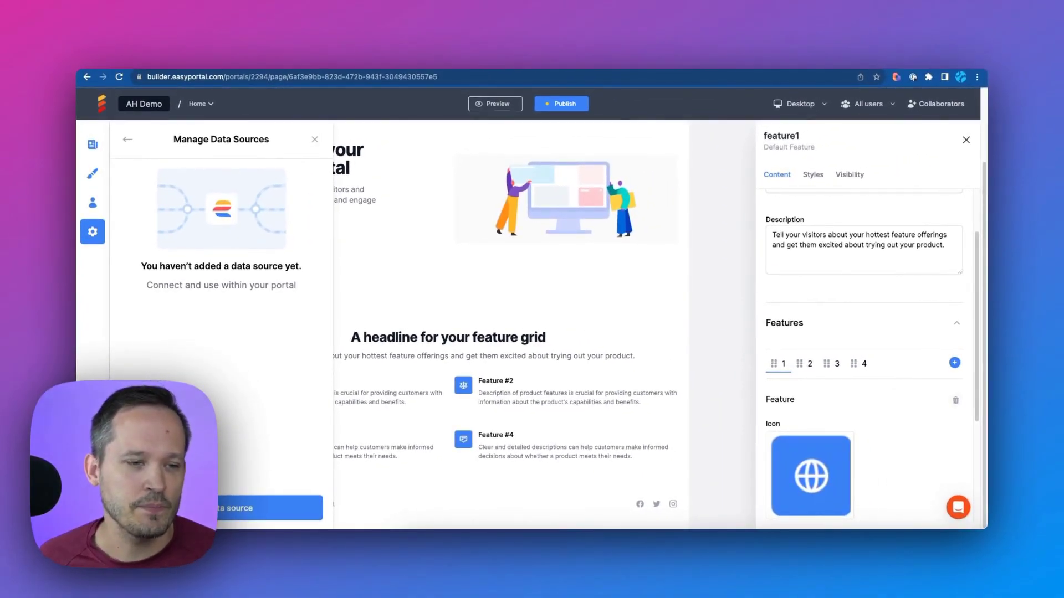
pyautogui.click(222, 512)
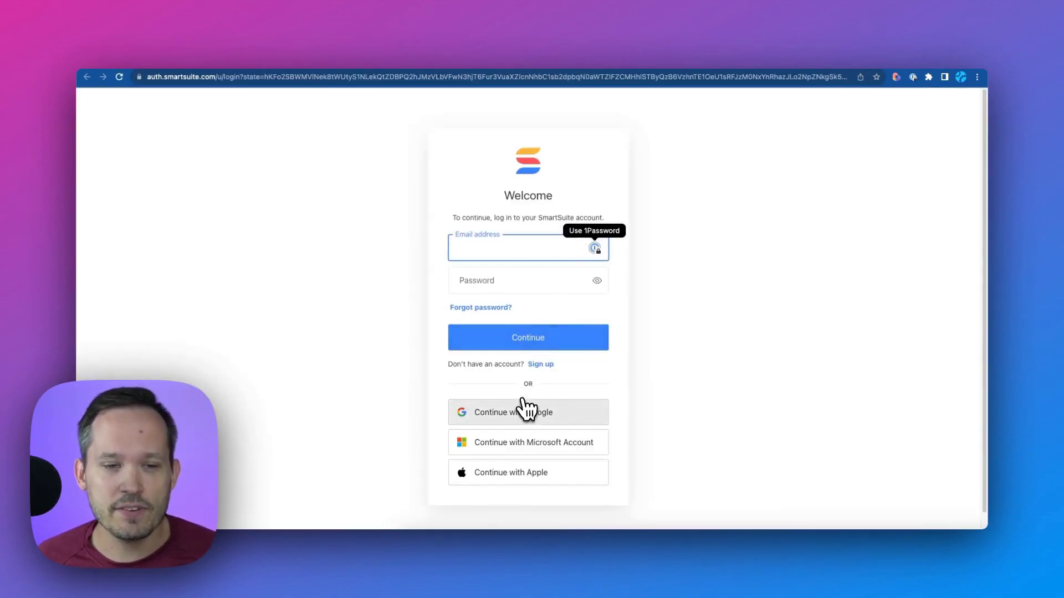
pyautogui.click(523, 413)
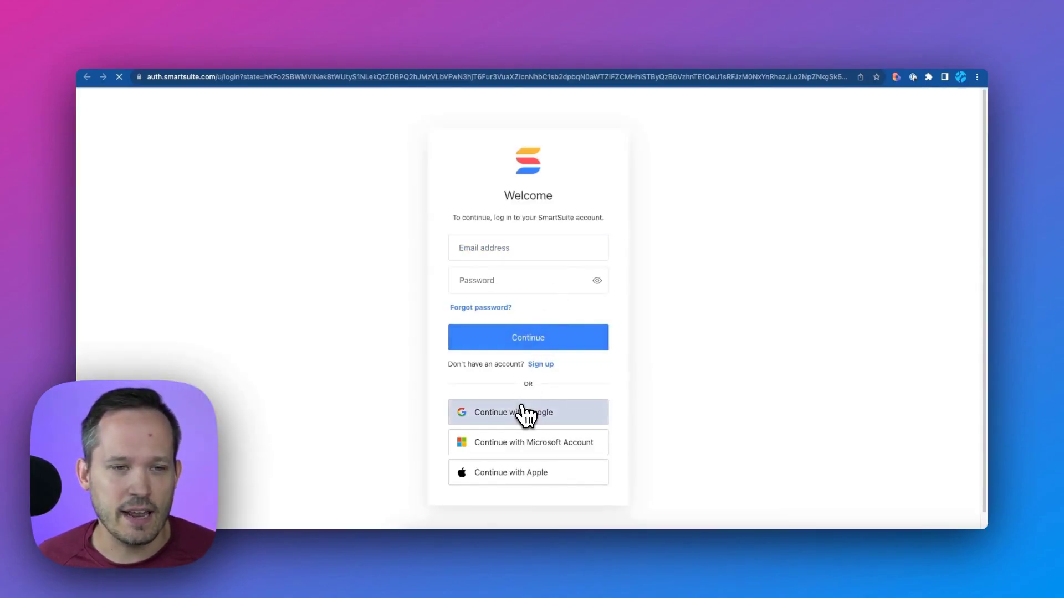
pyautogui.click(487, 270)
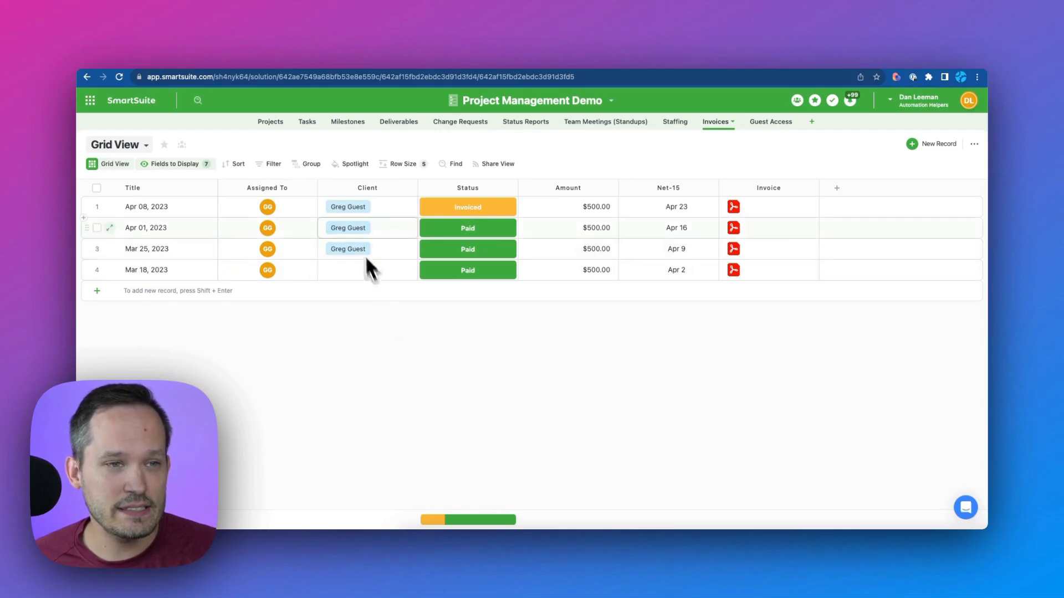
# Review the Tasks and Invoices tables of the Project Management Demo in SmartSuite, then return to EasyPortal and close the data sources.
pyautogui.click(309, 126)
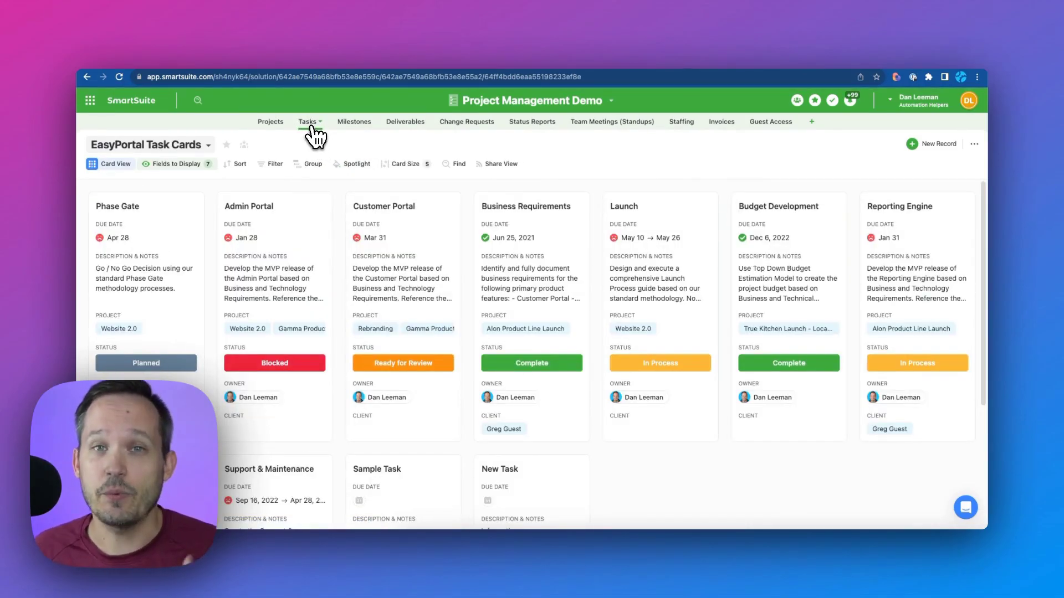
pyautogui.click(723, 122)
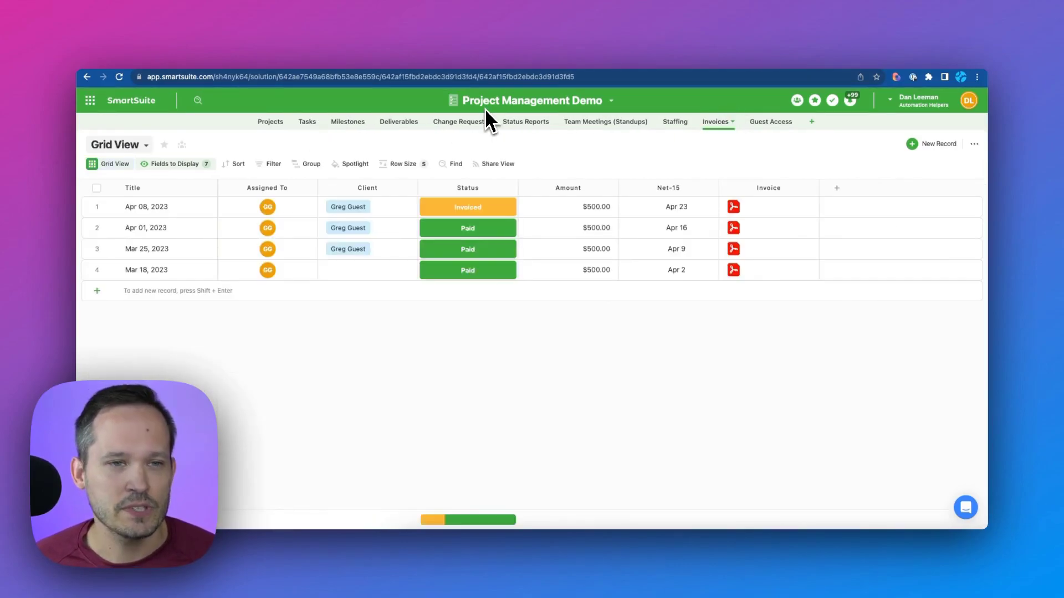
pyautogui.click(281, 64)
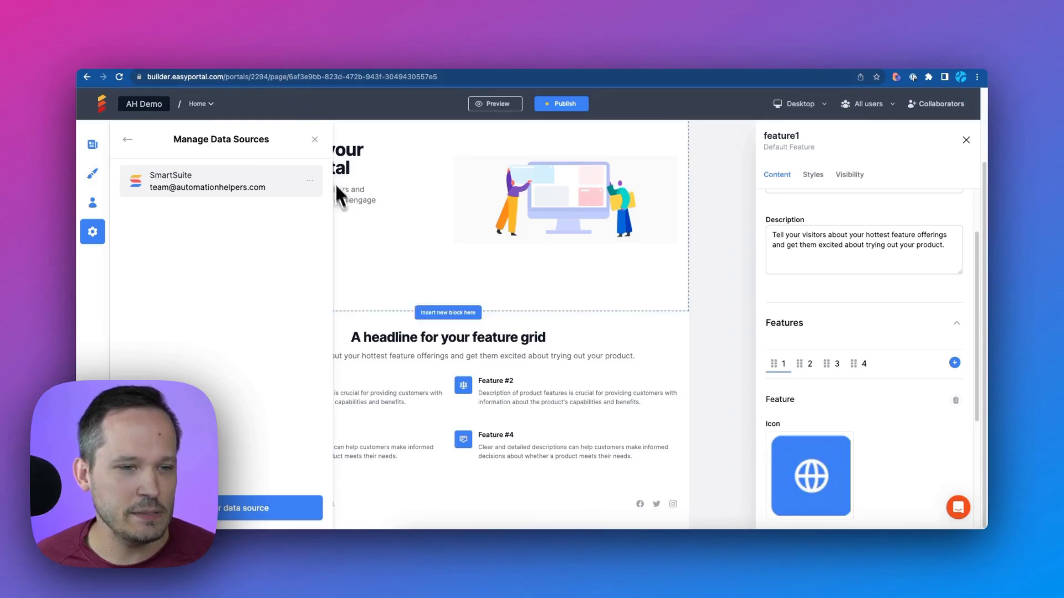
pyautogui.click(702, 247)
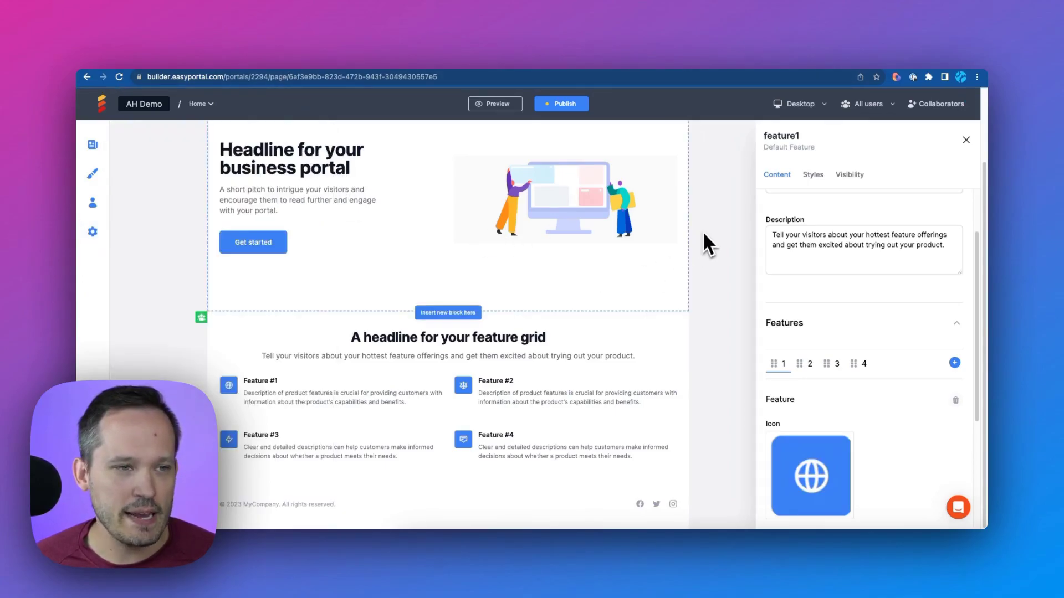
# Open the Table page's general settings and change its page name to Invoices.
pyautogui.click(94, 146)
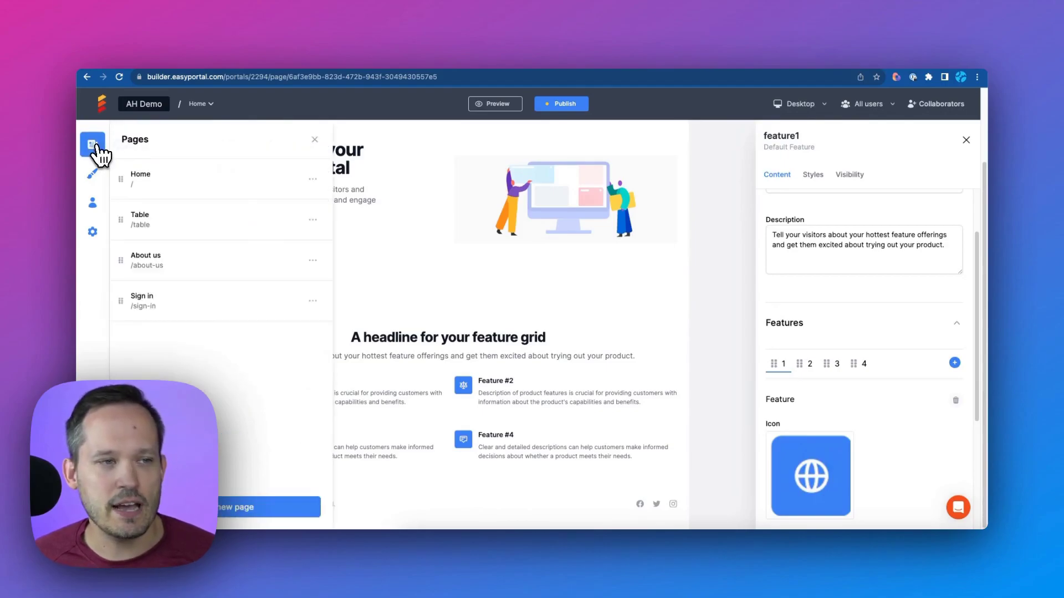
pyautogui.click(176, 232)
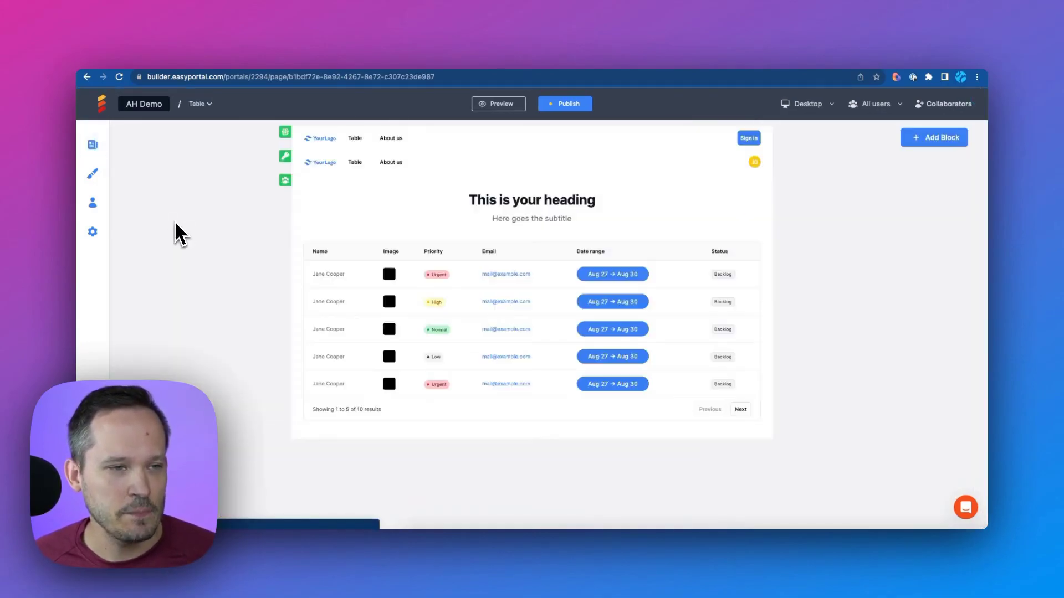
pyautogui.click(90, 147)
pyautogui.click(311, 219)
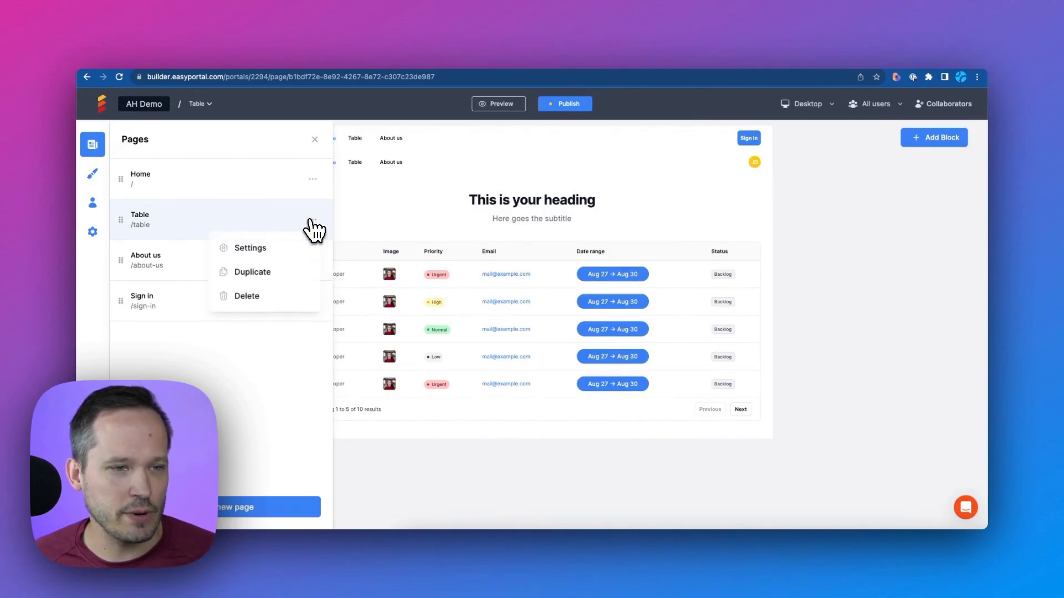
pyautogui.click(266, 248)
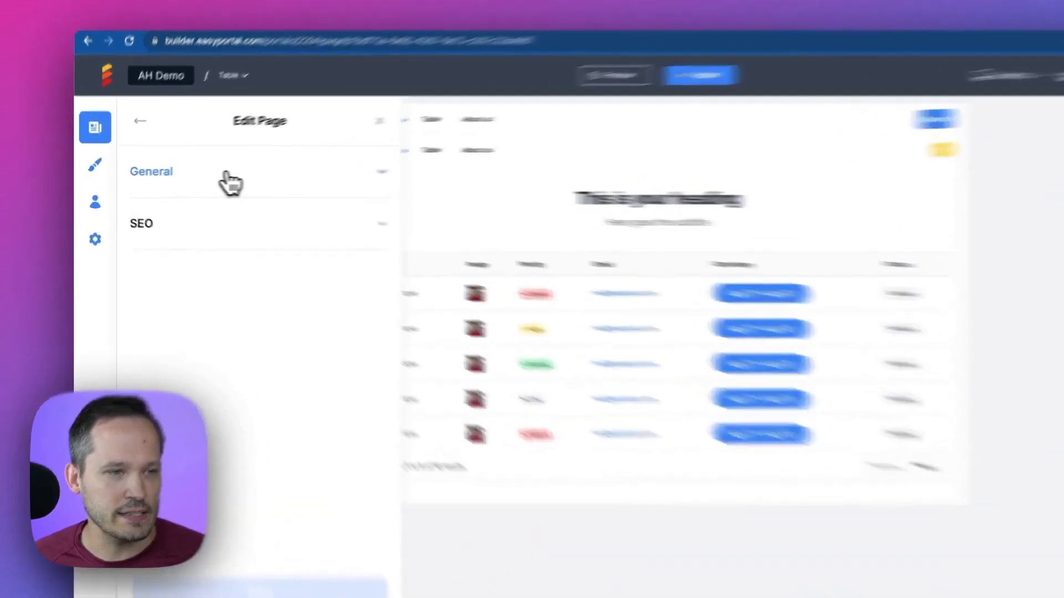
pyautogui.click(222, 180)
pyautogui.doubleClick(184, 226)
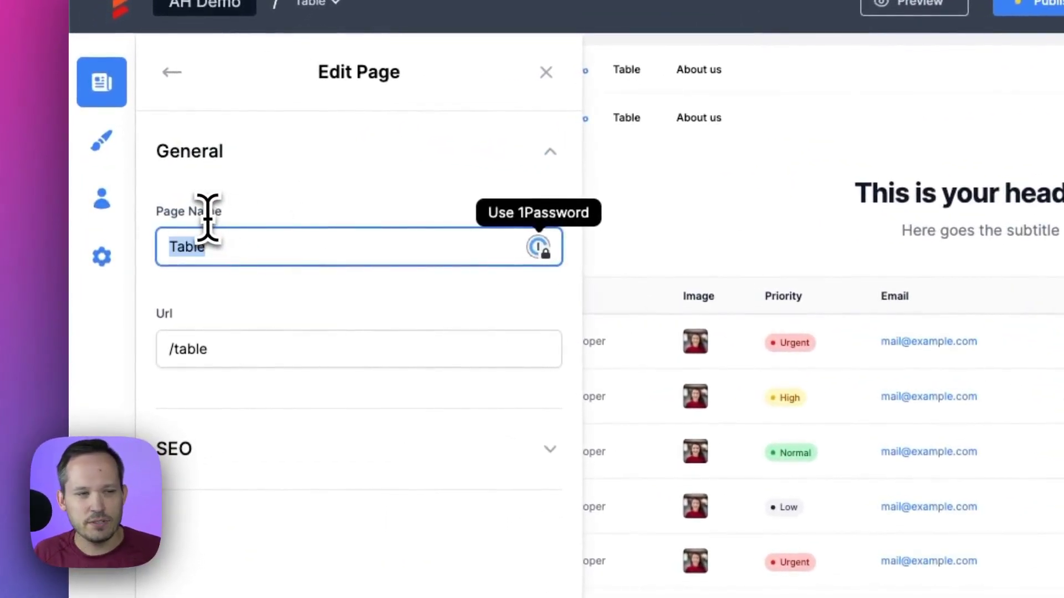
pyautogui.write('Invoices')
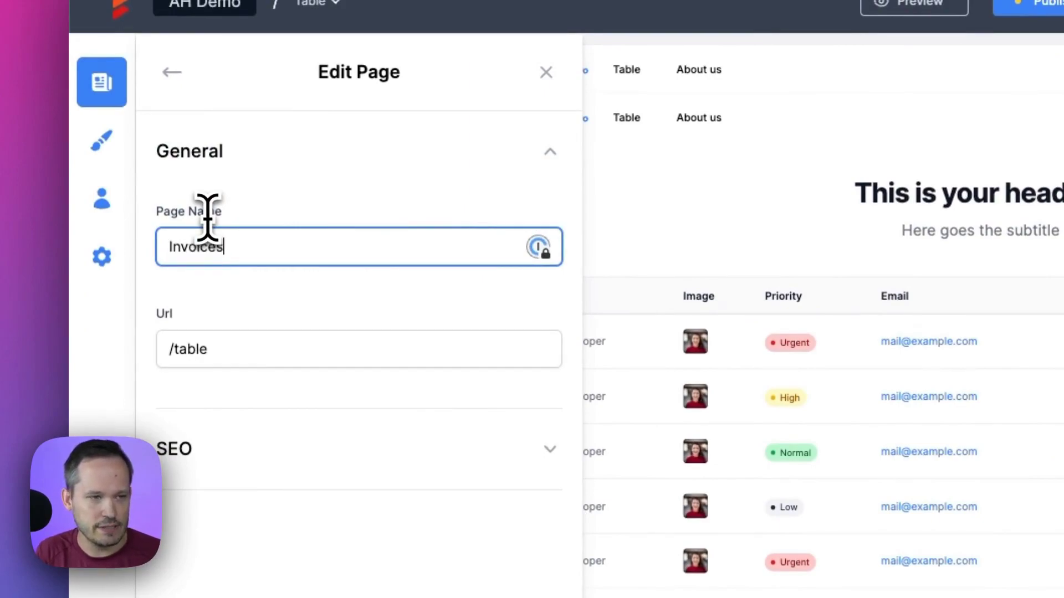
# Set the Invoices page's URL to /invoices, check its SEO options and save the page settings.
pyautogui.press('Tab')
pyautogui.write('/inv')
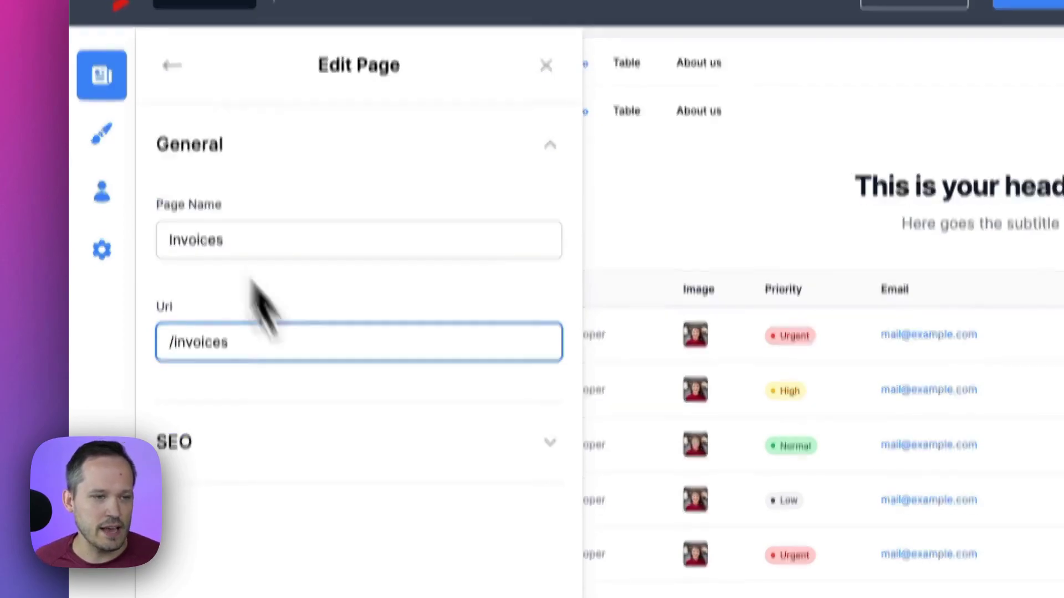
pyautogui.click(399, 498)
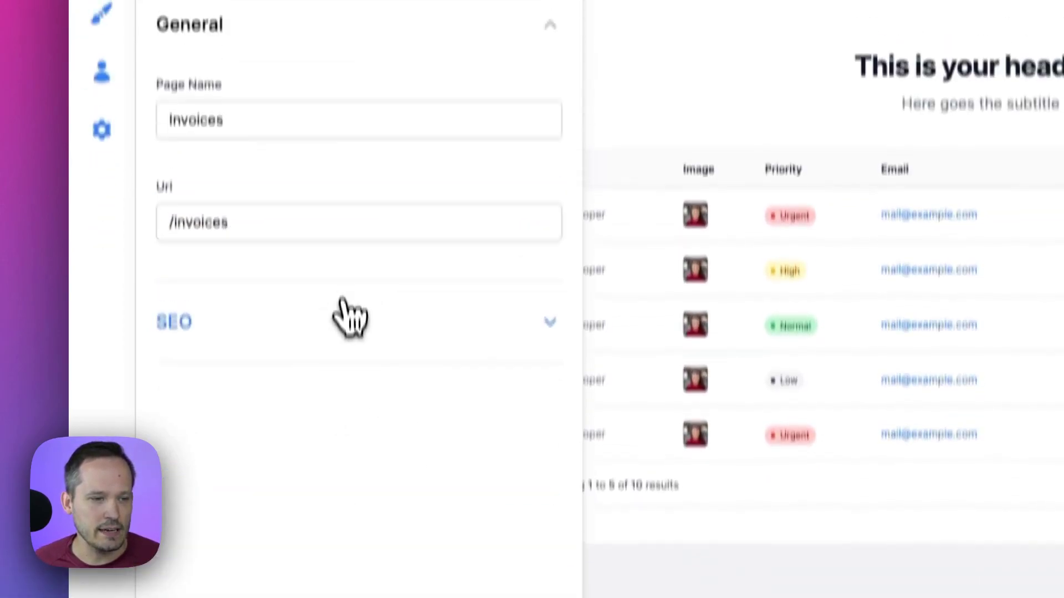
pyautogui.click(349, 318)
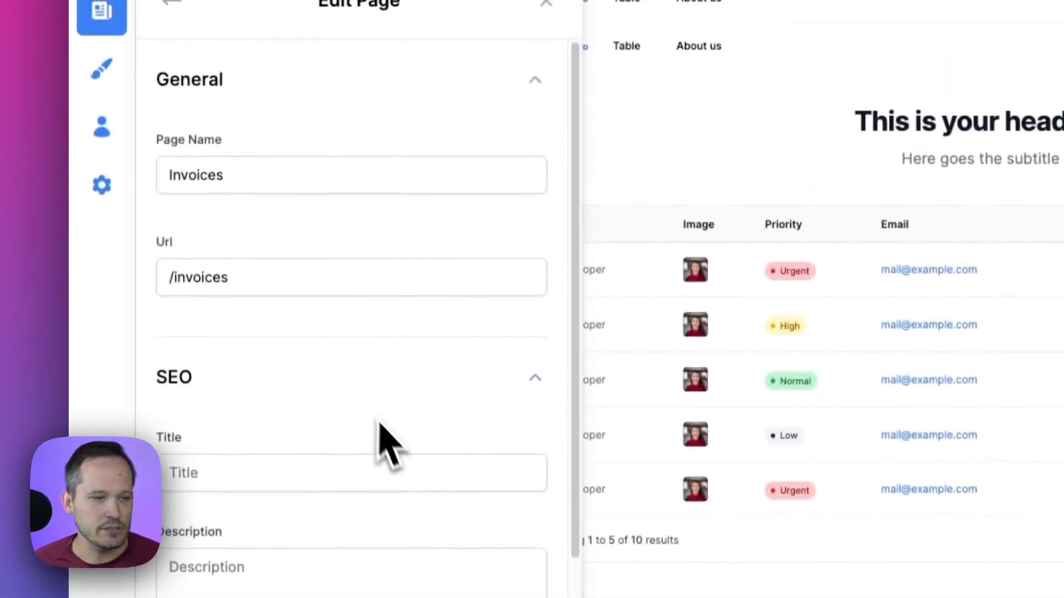
pyautogui.scroll(-5, 388, 410)
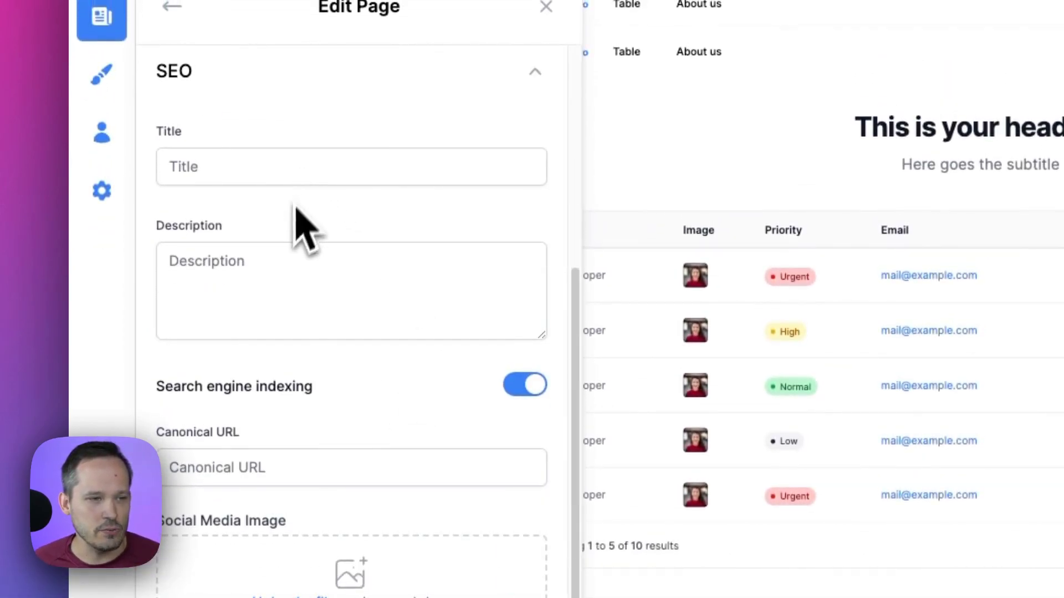
pyautogui.click(413, 485)
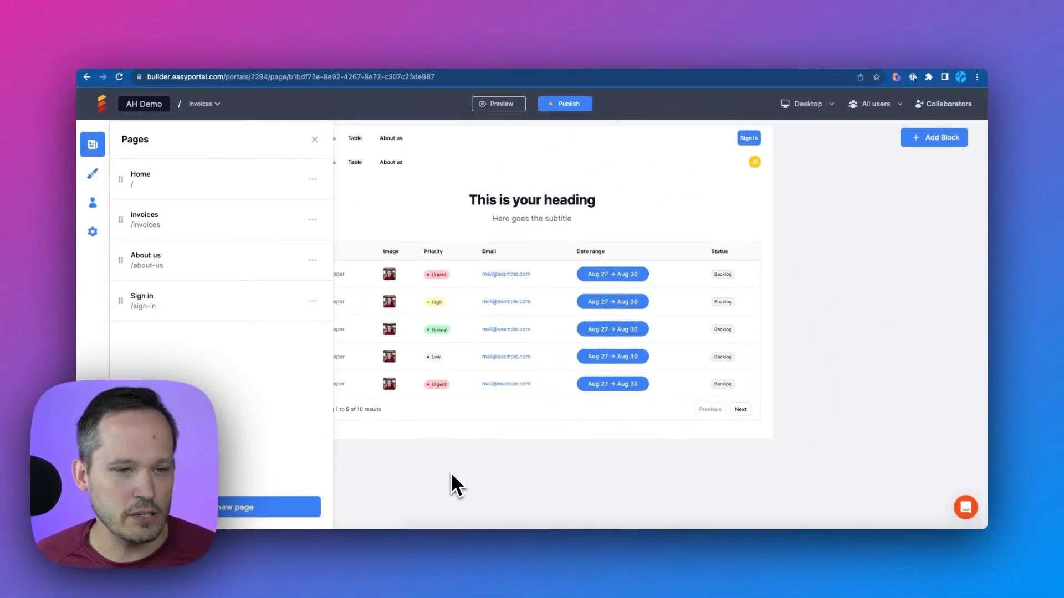
pyautogui.click(452, 471)
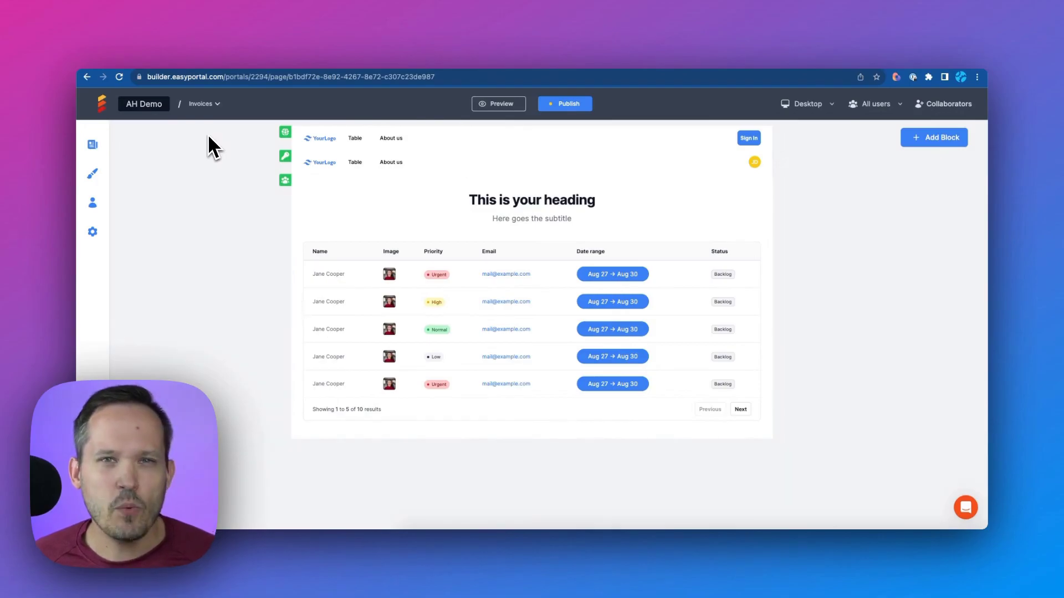
# Add a new page named Tasks with the URL /tasks.
pyautogui.click(92, 144)
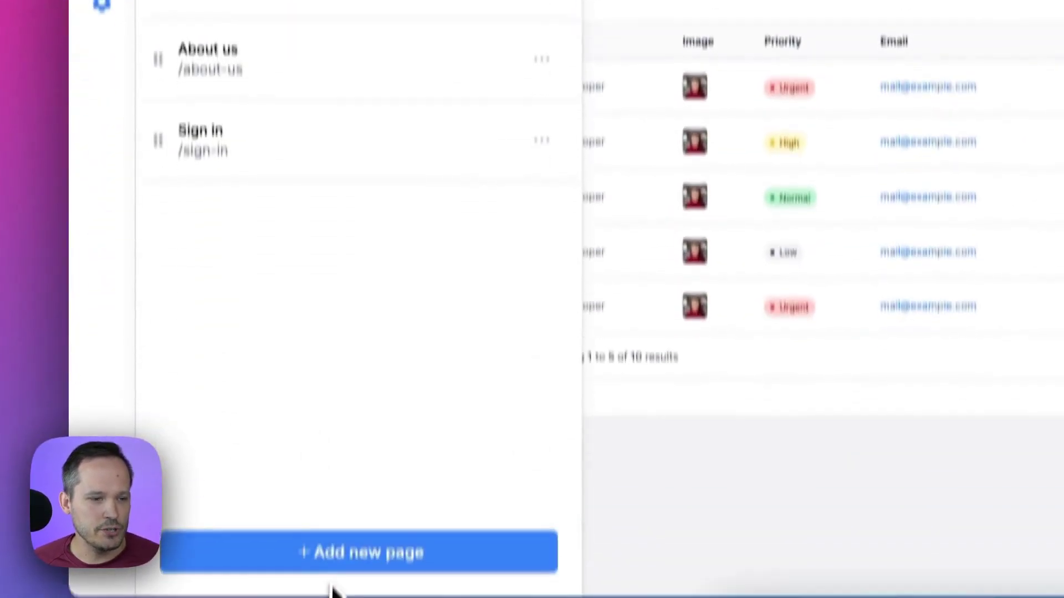
pyautogui.click(343, 561)
pyautogui.click(433, 166)
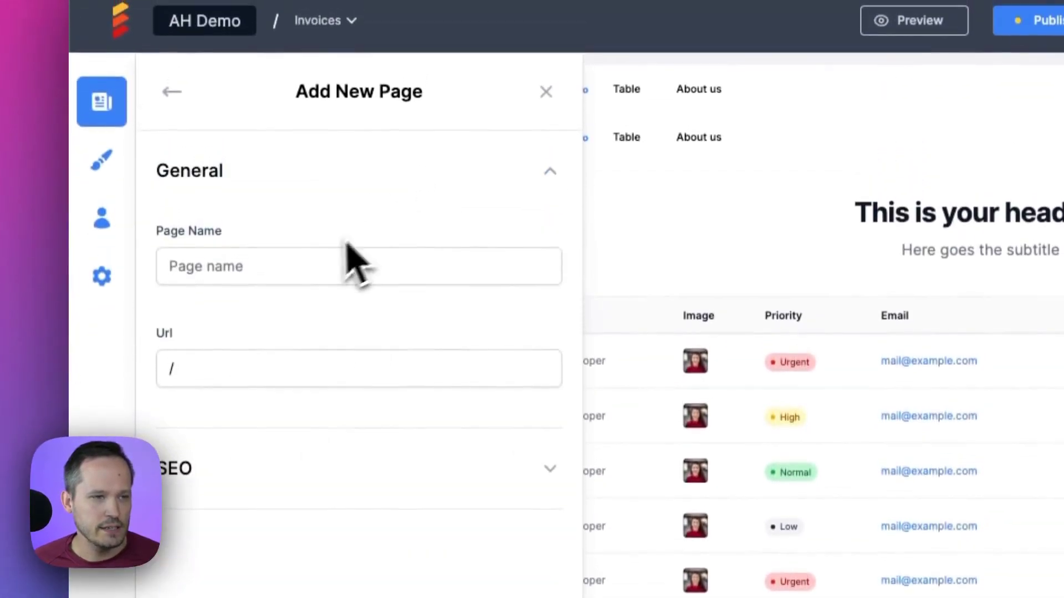
pyautogui.click(301, 266)
pyautogui.write('Tasks')
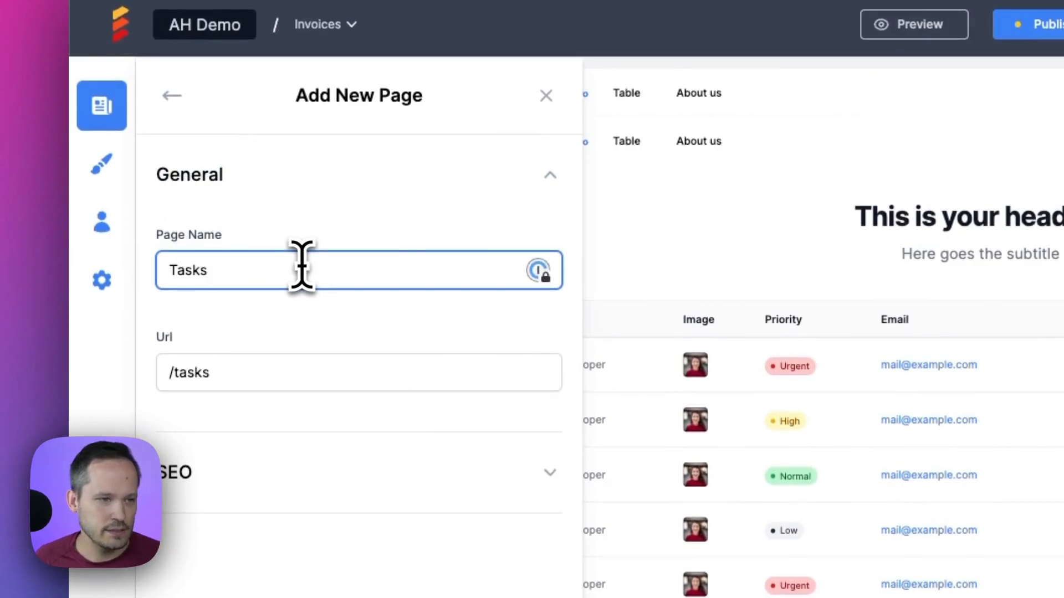
pyautogui.click(355, 491)
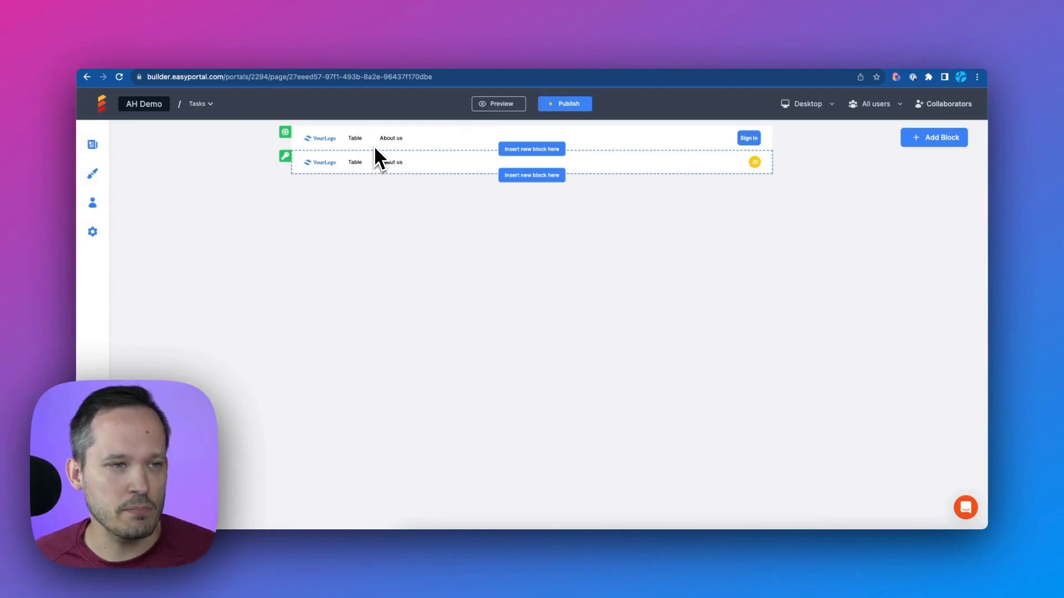
# In the Home page's navbar for logged-in users, rename the Table menu item to Invoices and link it to the Invoices page.
pyautogui.click(93, 146)
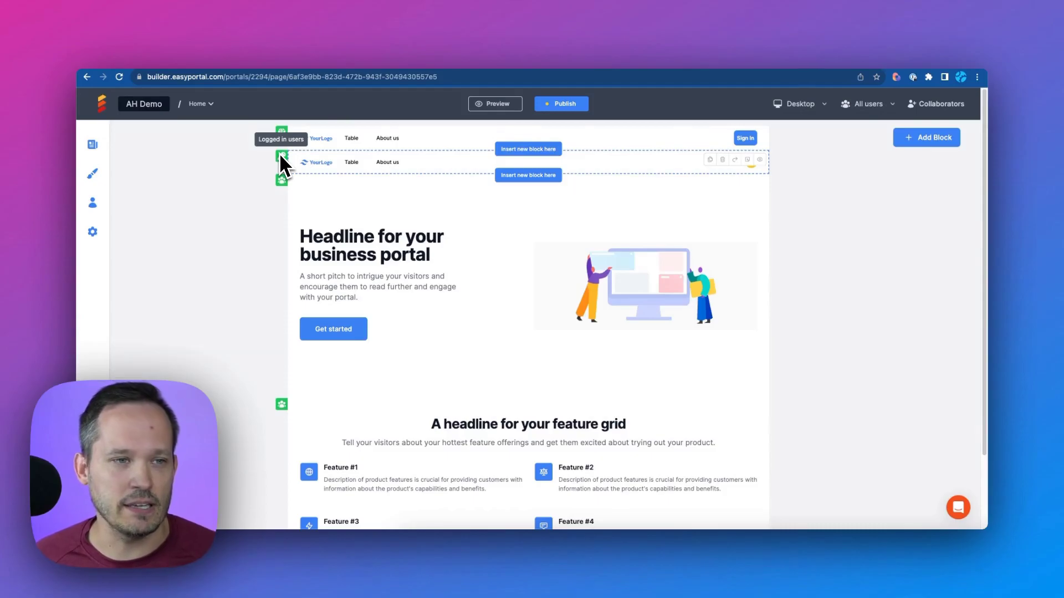
pyautogui.click(299, 167)
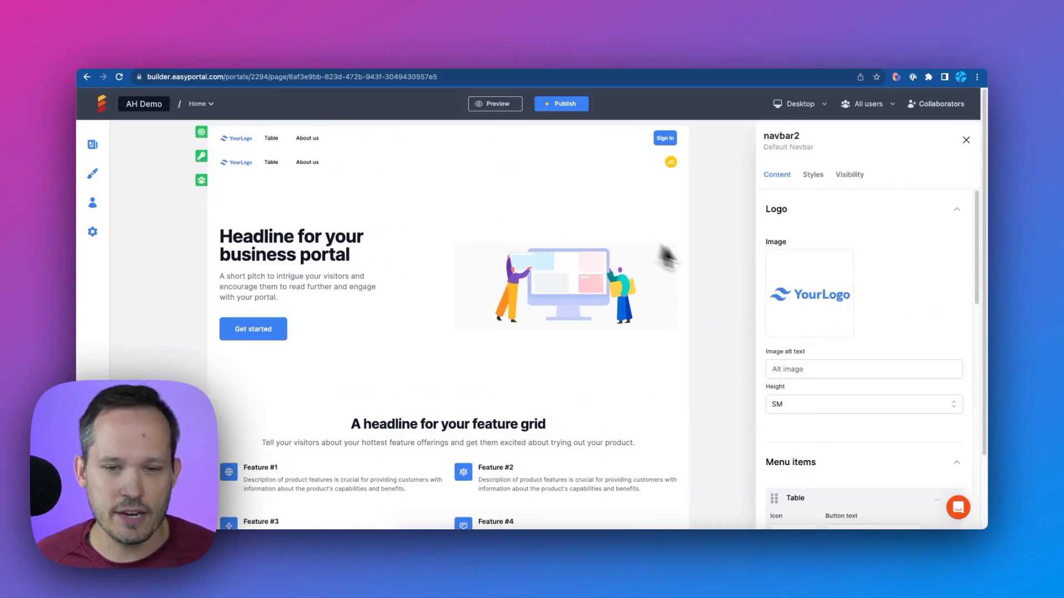
pyautogui.scroll(-5, 820, 323)
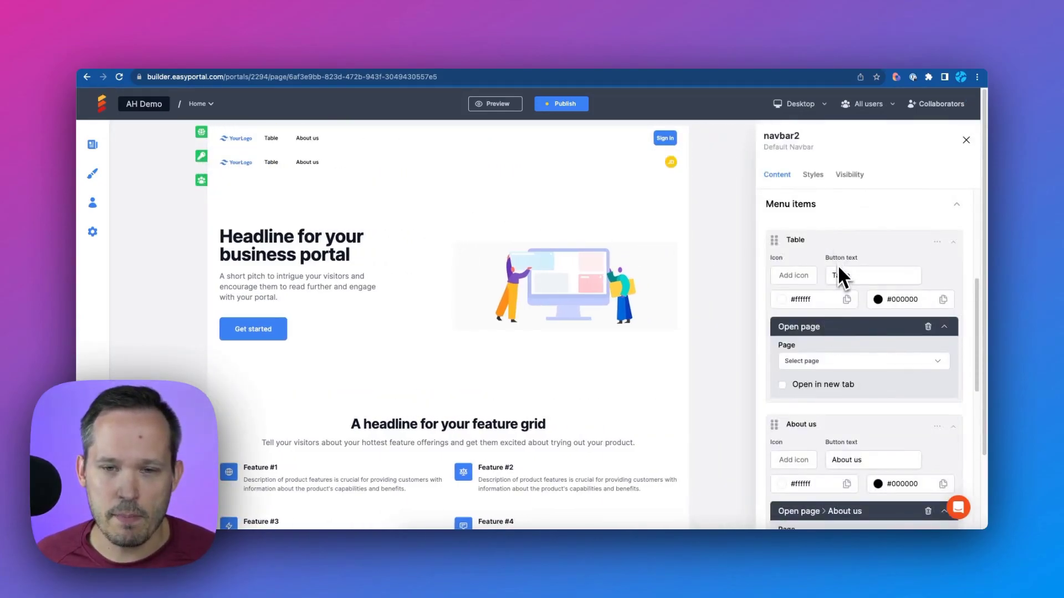
pyautogui.scroll(-1, 875, 281)
pyautogui.doubleClick(856, 261)
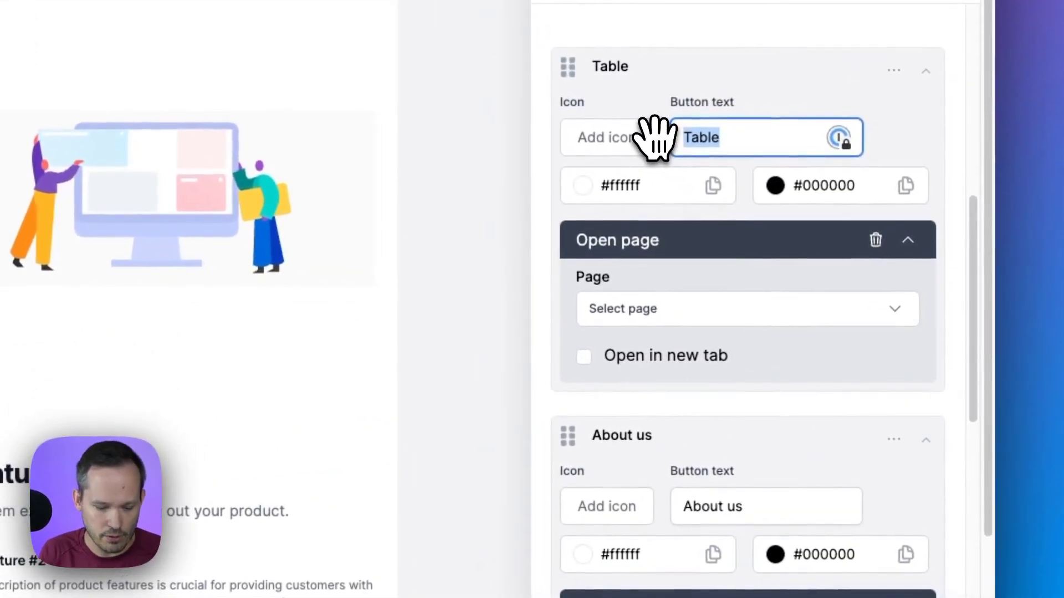
pyautogui.write('Invoices')
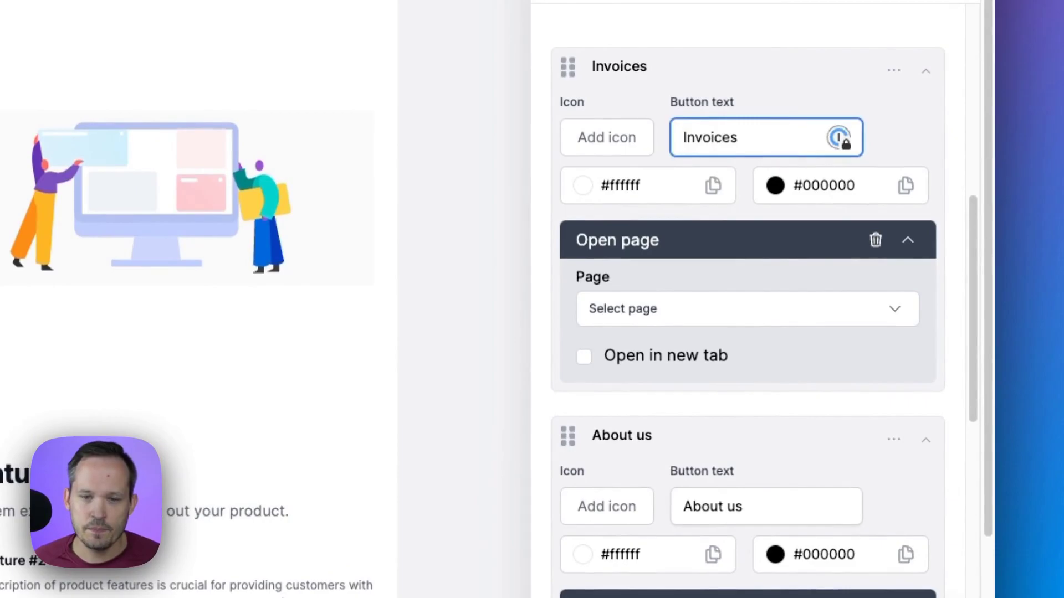
pyautogui.click(754, 308)
pyautogui.click(725, 413)
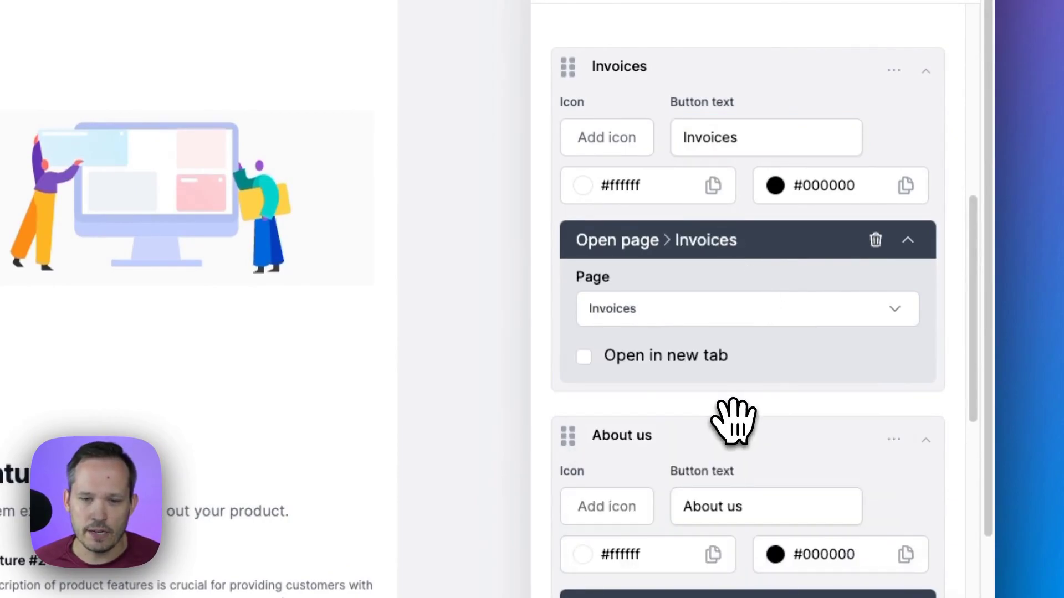
# Add a menu link named Tasks to the logged-in navbar with an Open page action pointing to the Tasks page.
pyautogui.scroll(-4, 740, 388)
pyautogui.click(659, 557)
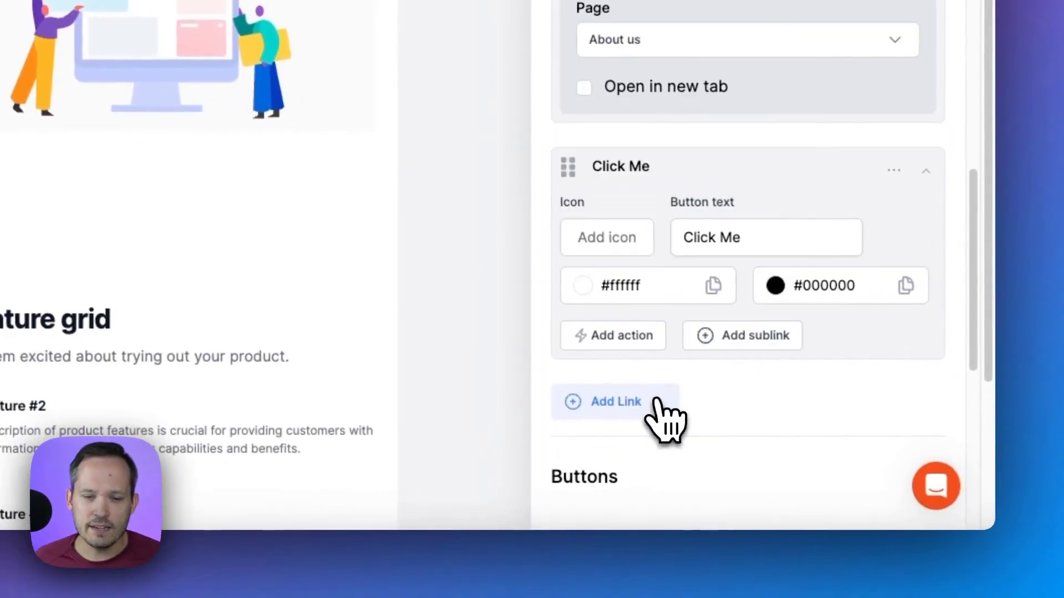
pyautogui.tripleClick(753, 238)
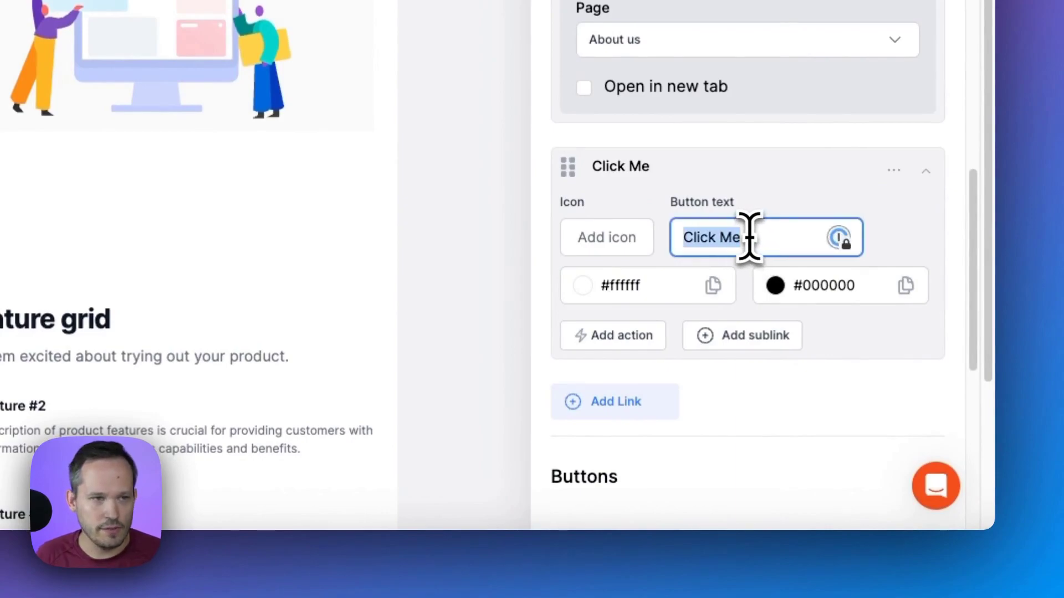
pyautogui.write('Tasks')
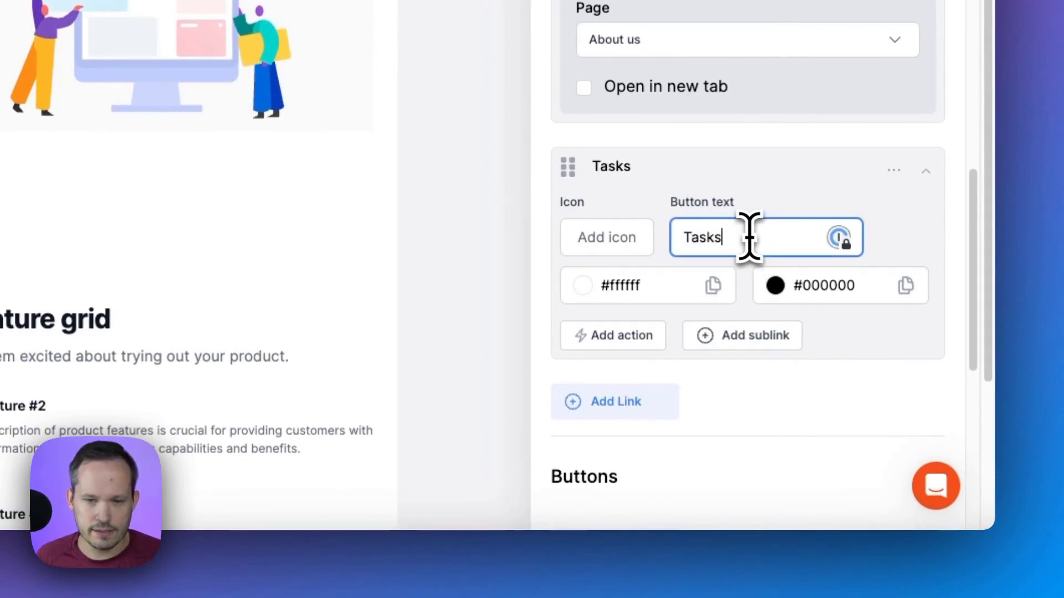
pyautogui.click(623, 340)
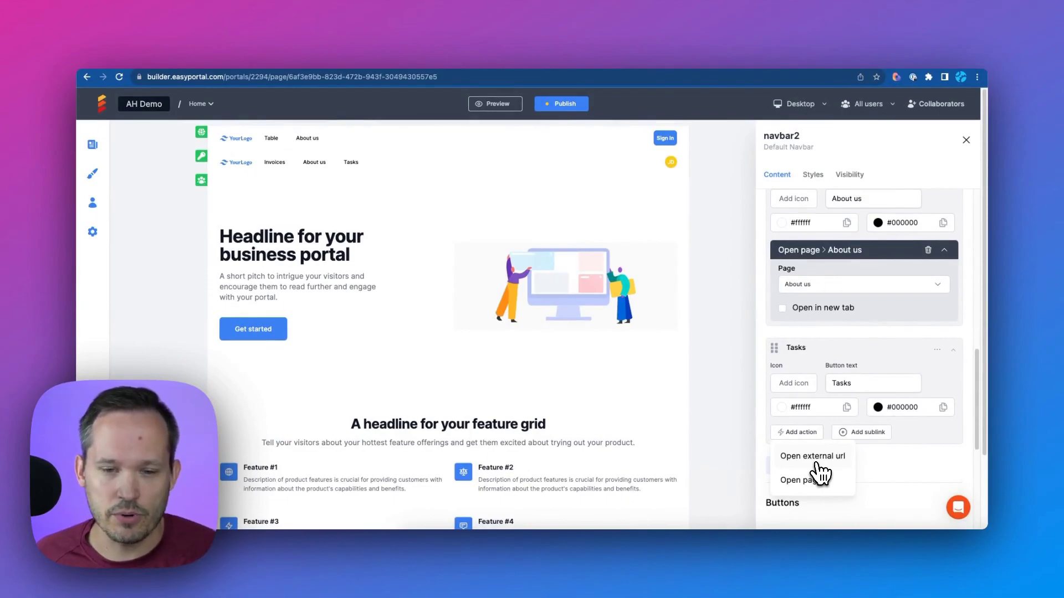
pyautogui.click(819, 480)
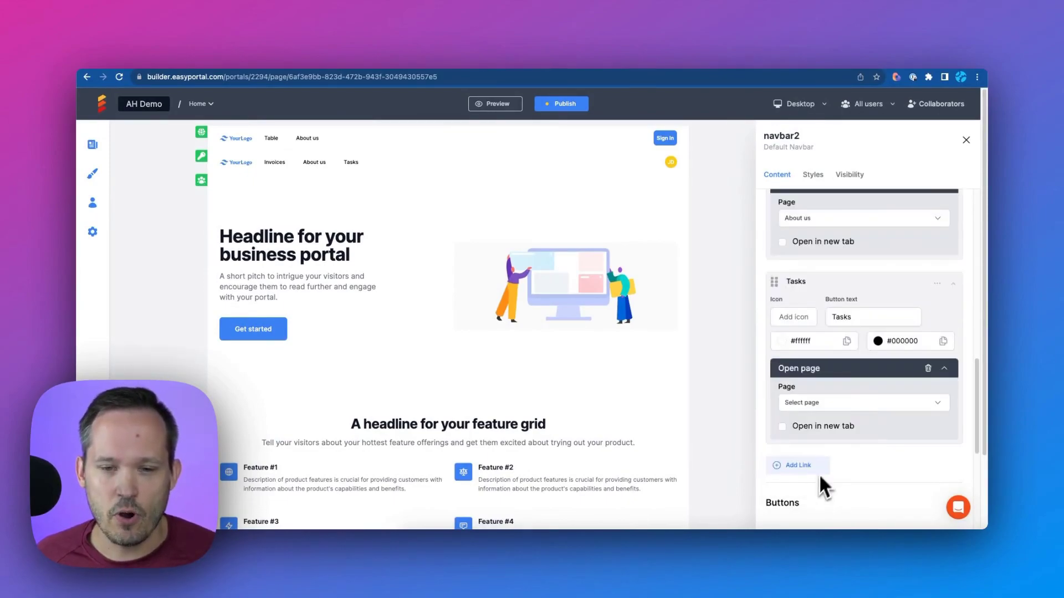
pyautogui.click(818, 404)
pyautogui.click(810, 515)
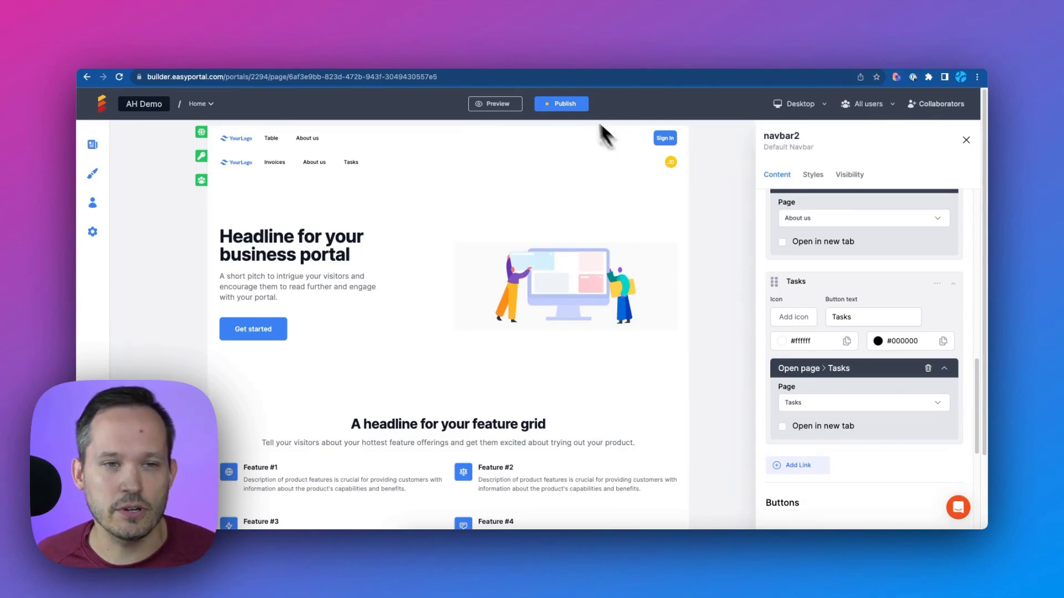
# Publish the portal updates and close the publishing details.
pyautogui.click(550, 107)
pyautogui.click(629, 308)
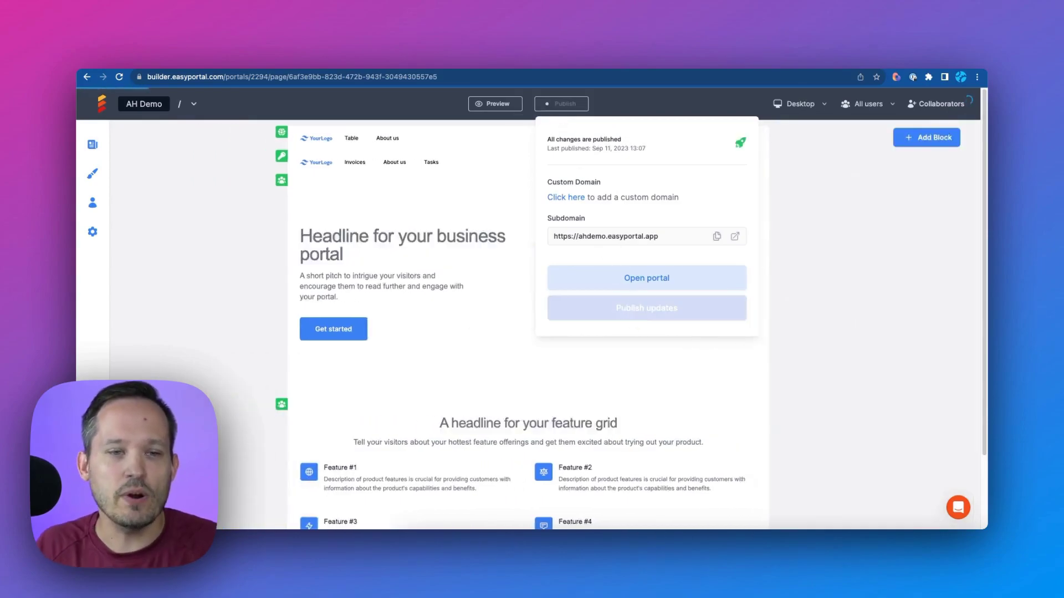
pyautogui.click(816, 232)
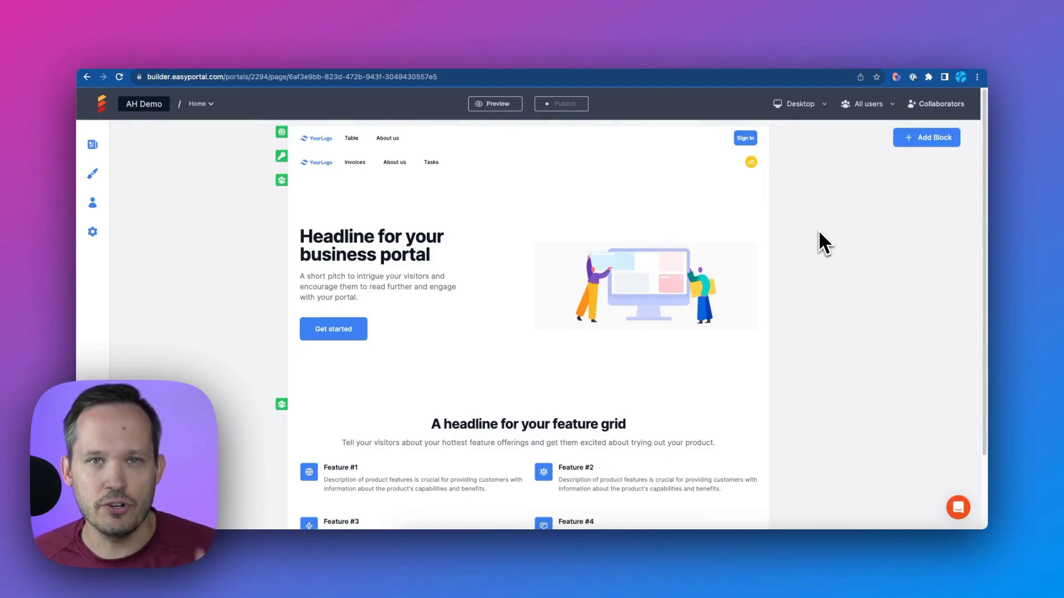
# On the Invoices page, review the static and dynamic blocks available for insertion, and open the existing table block's data settings.
pyautogui.click(94, 148)
pyautogui.click(180, 218)
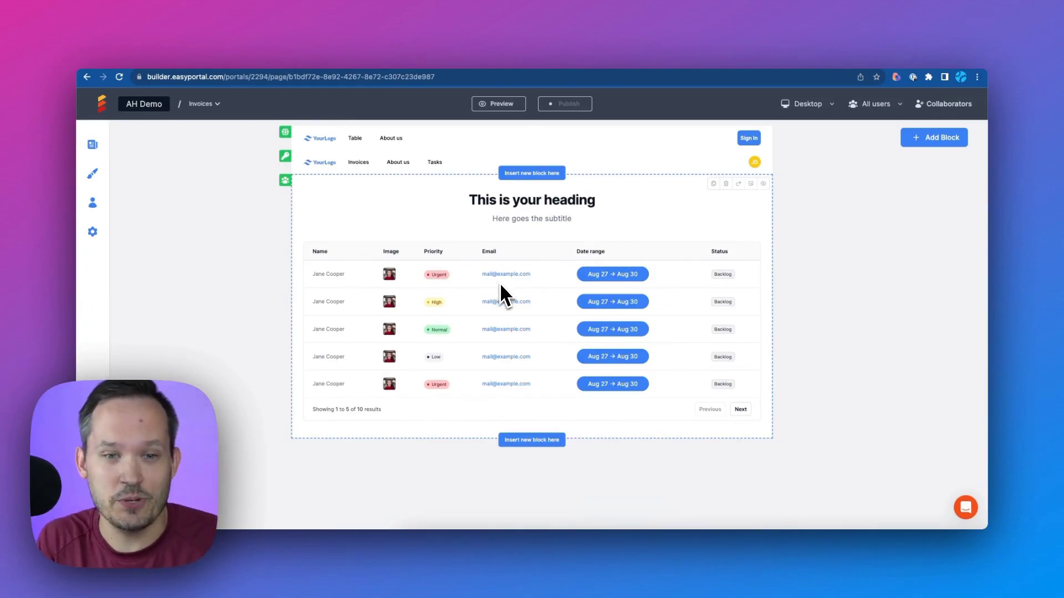
pyautogui.click(536, 444)
pyautogui.scroll(-5, 863, 261)
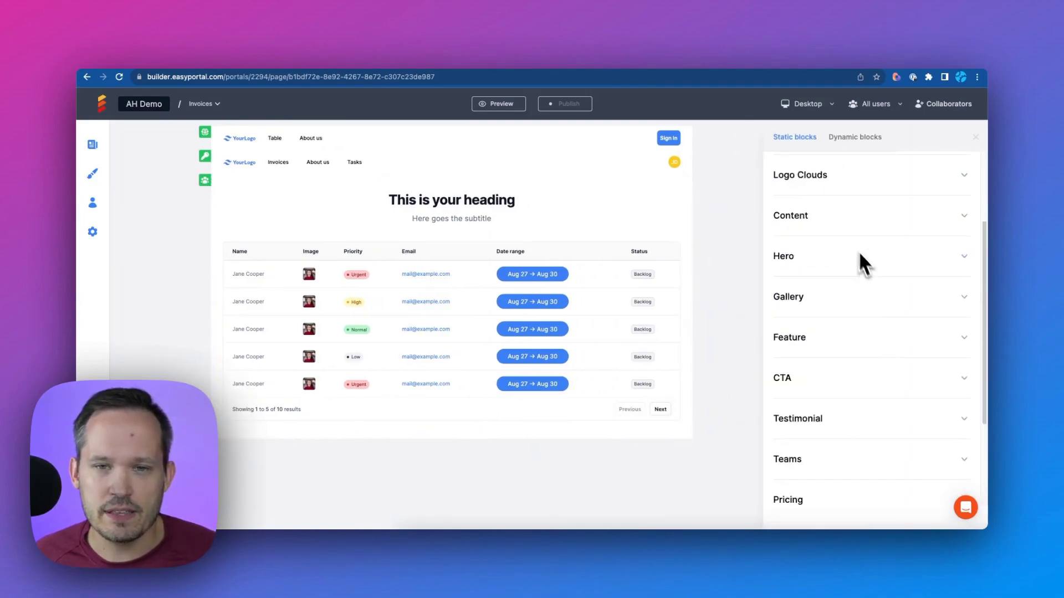
pyautogui.scroll(5, 856, 257)
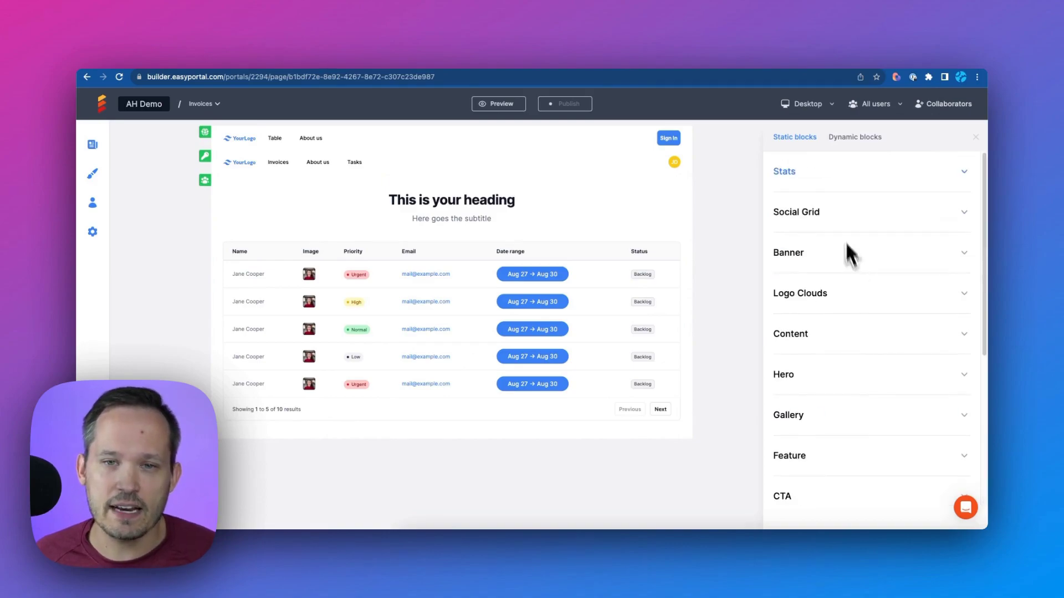
pyautogui.click(856, 140)
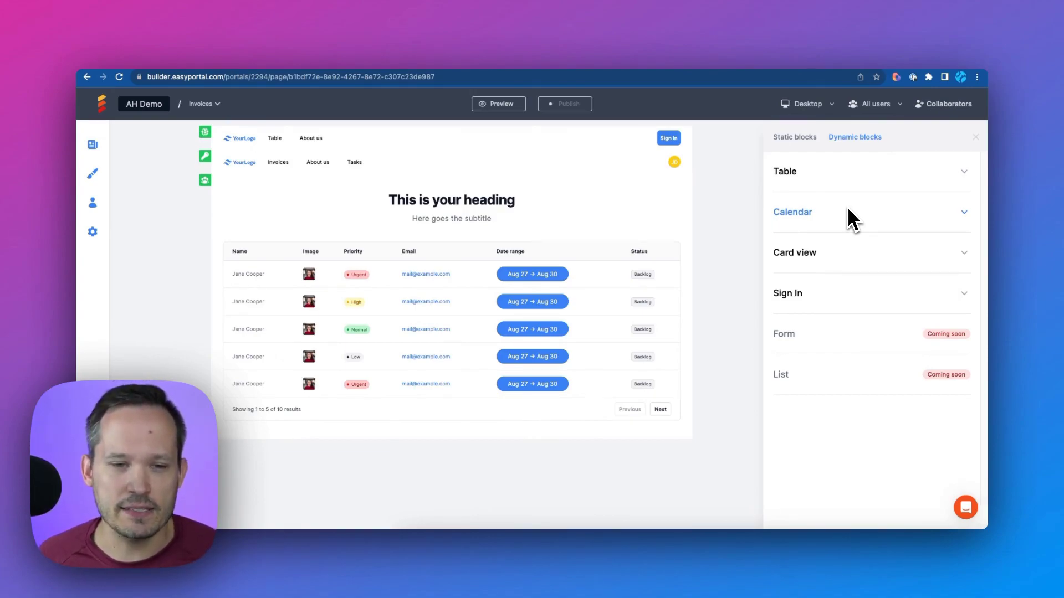
pyautogui.click(609, 277)
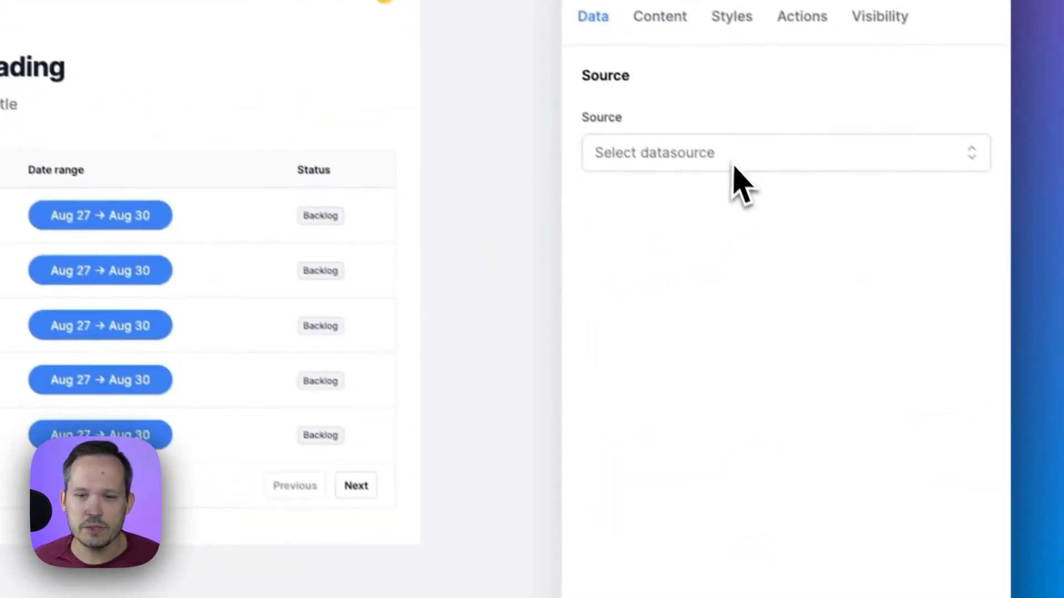
# Connect the Invoices page's table to the SmartSuite source, with workspace Automation Helpers and solution Project Management Demo.
pyautogui.click(836, 250)
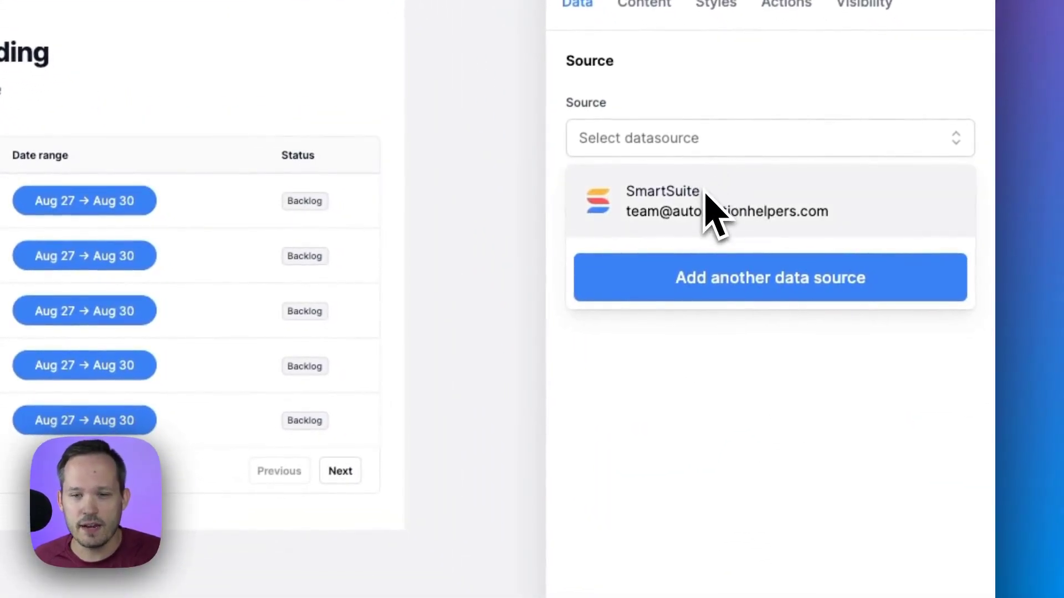
pyautogui.click(715, 214)
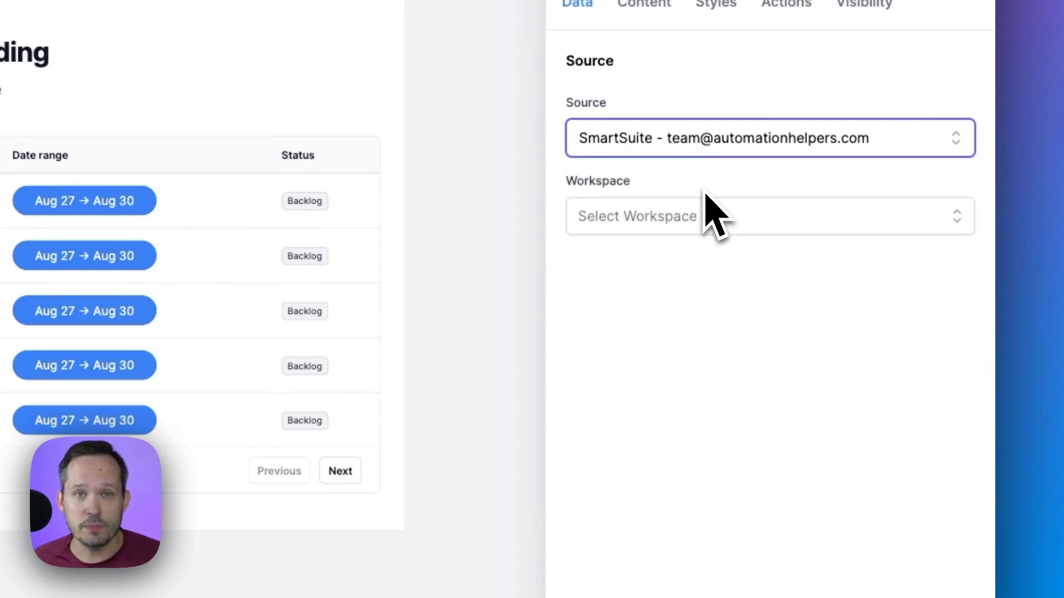
pyautogui.click(697, 303)
pyautogui.scroll(-20, 704, 477)
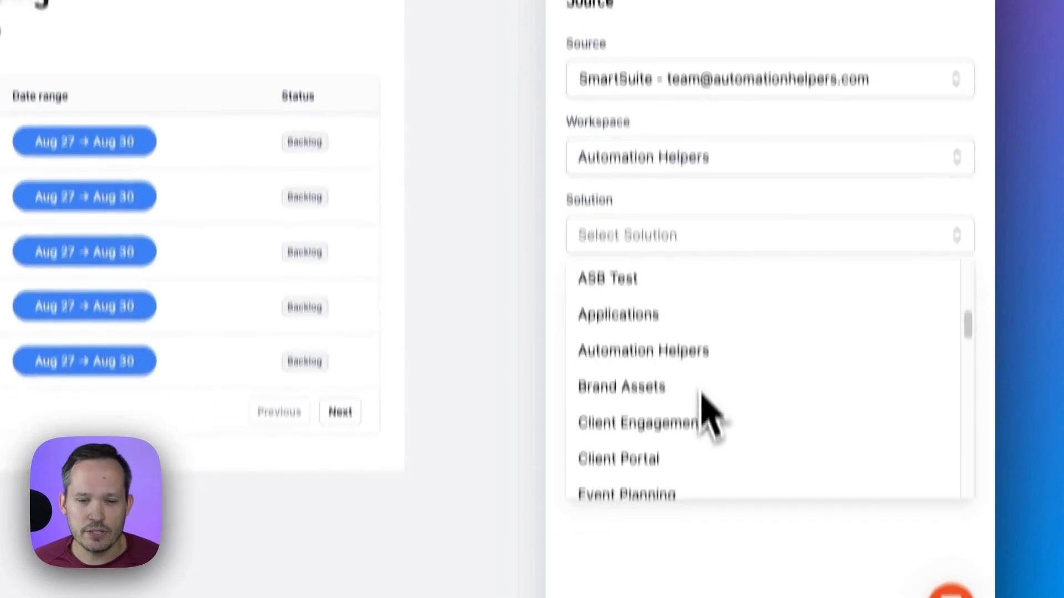
pyautogui.scroll(3, 703, 283)
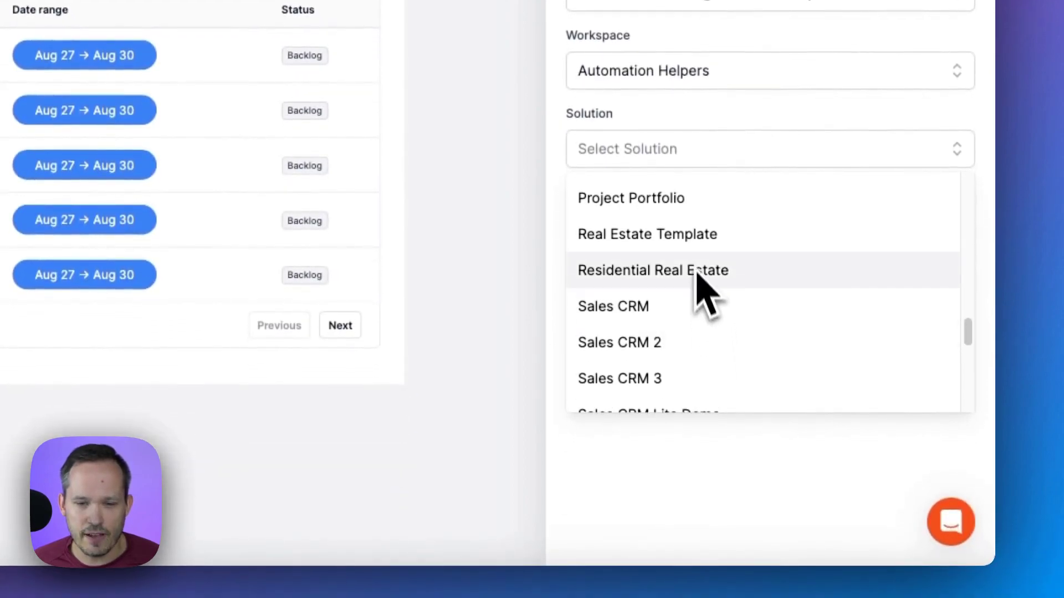
pyautogui.click(699, 229)
# Check the Project Management Demo solution's Invoices table in SmartSuite and set the portal table's application to Invoices.
pyautogui.click(676, 233)
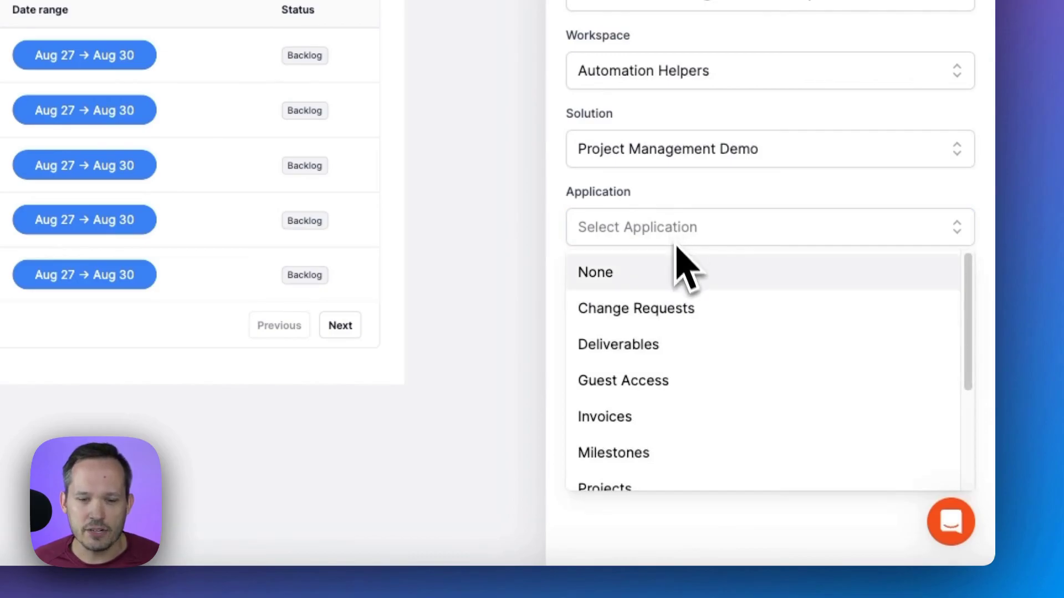
pyautogui.scroll(-3, 701, 388)
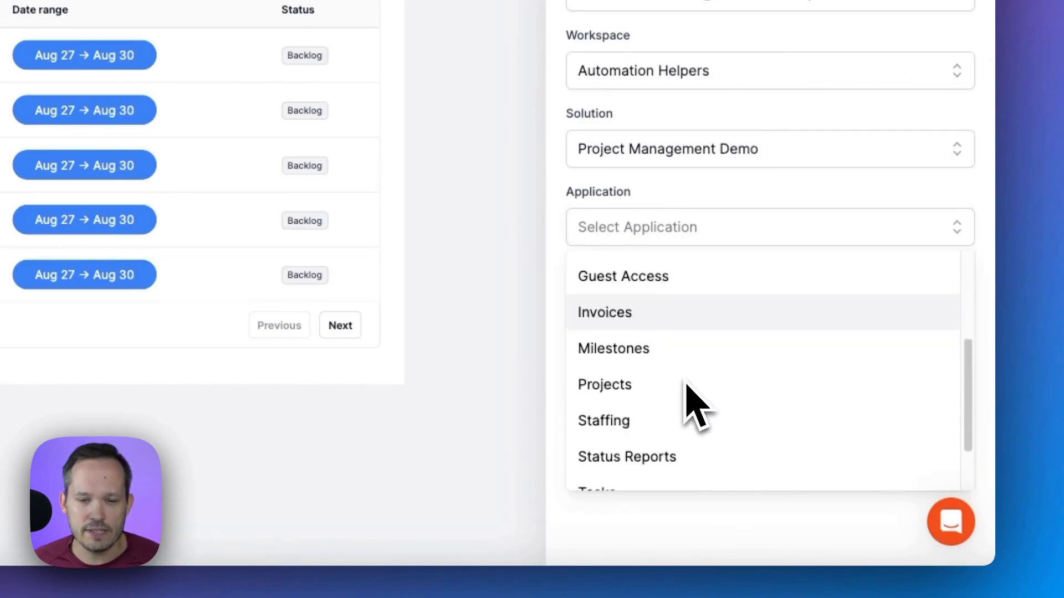
pyautogui.scroll(3, 681, 383)
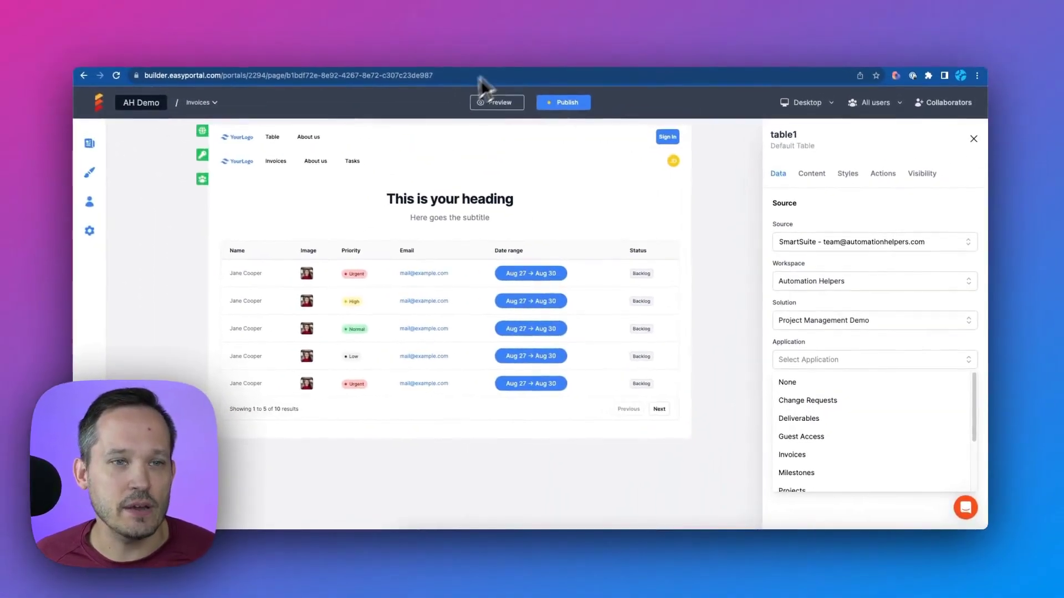
pyautogui.click(412, 57)
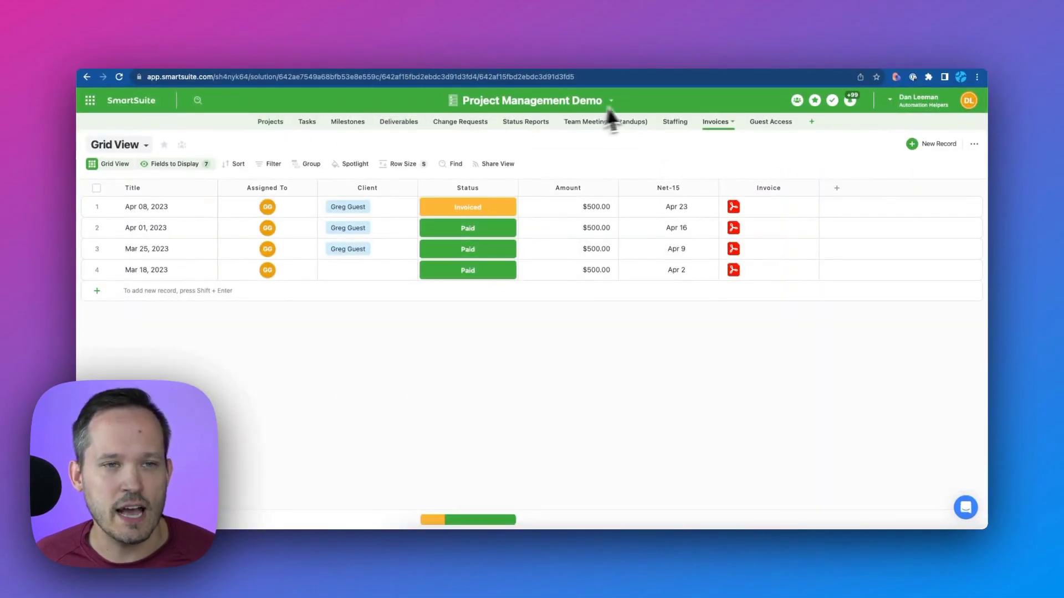
pyautogui.click(313, 53)
pyautogui.click(835, 454)
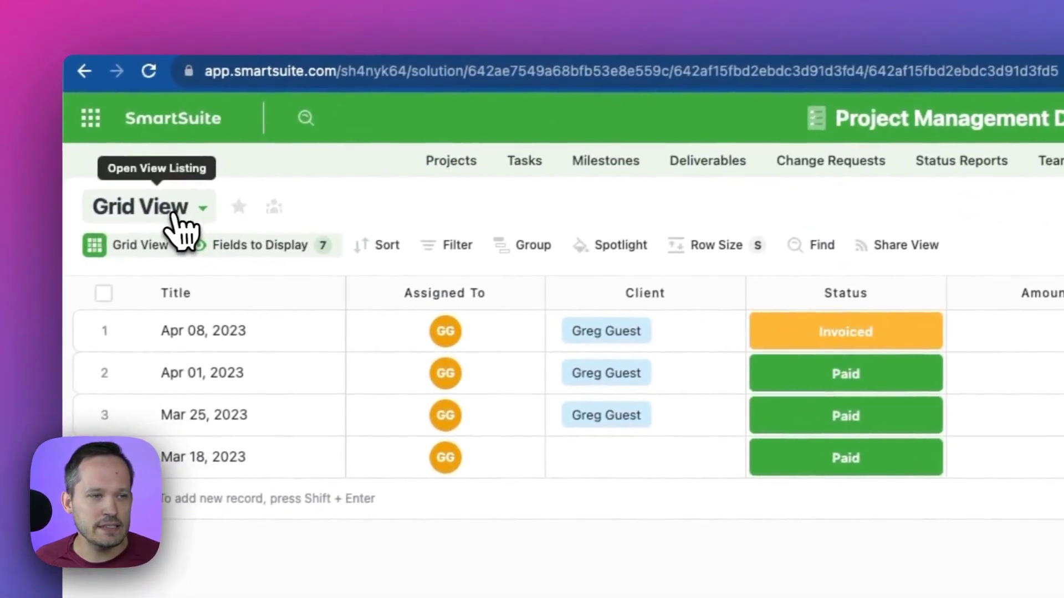
# In SmartSuite's Invoices table, compare the fields and records of Grid View and EasyPortal View, ending on EasyPortal View.
pyautogui.click(127, 218)
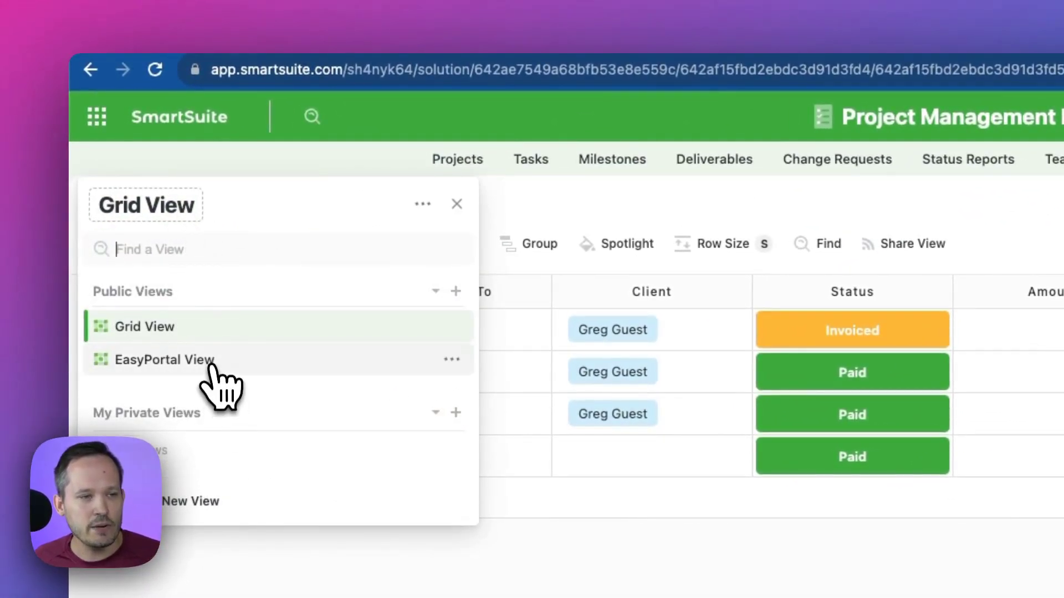
pyautogui.moveTo(210, 363)
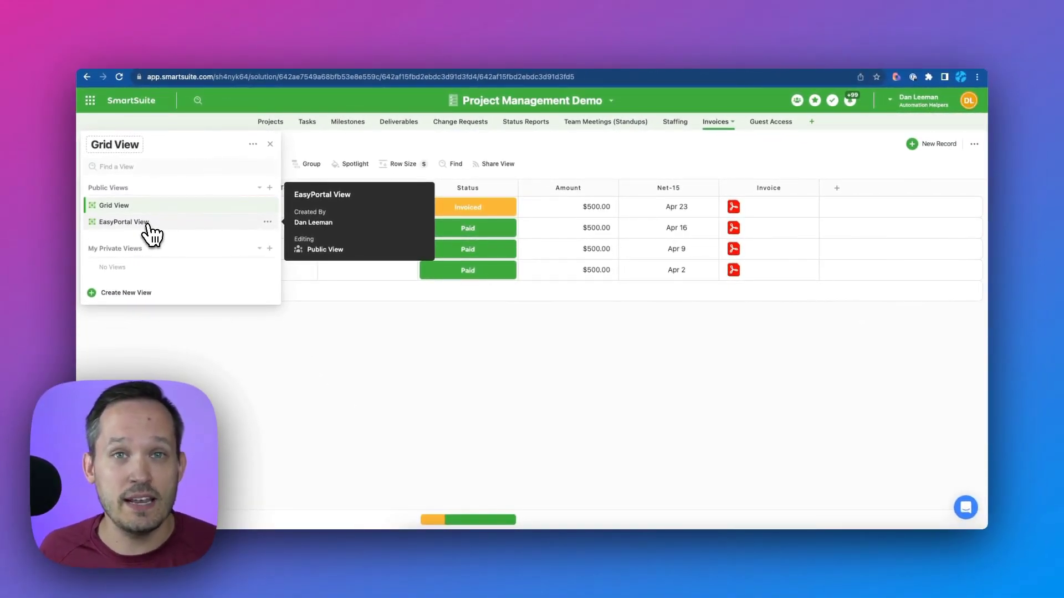
pyautogui.click(148, 224)
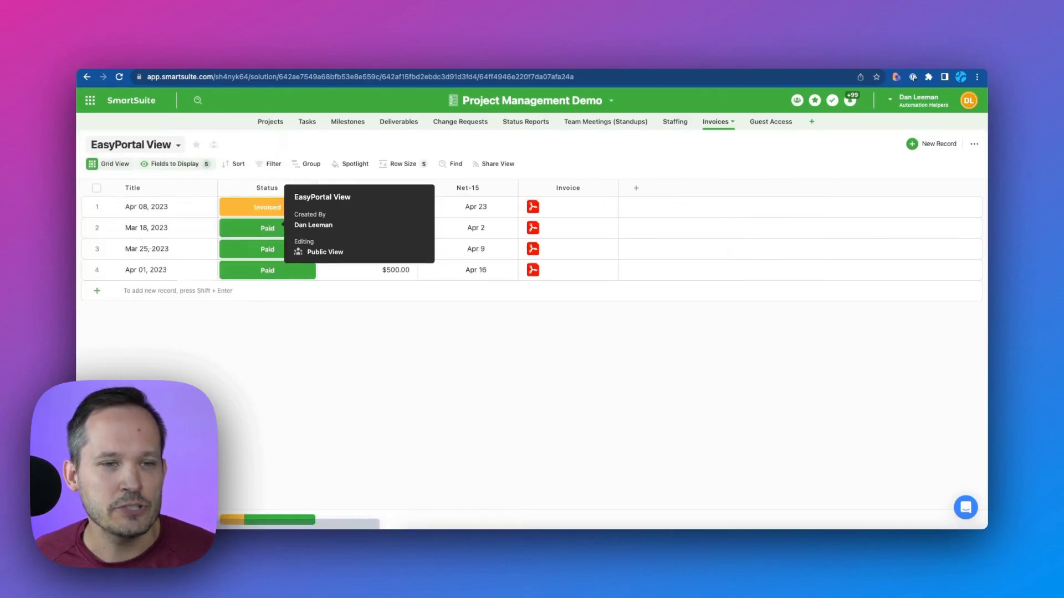
pyautogui.click(178, 146)
pyautogui.click(160, 191)
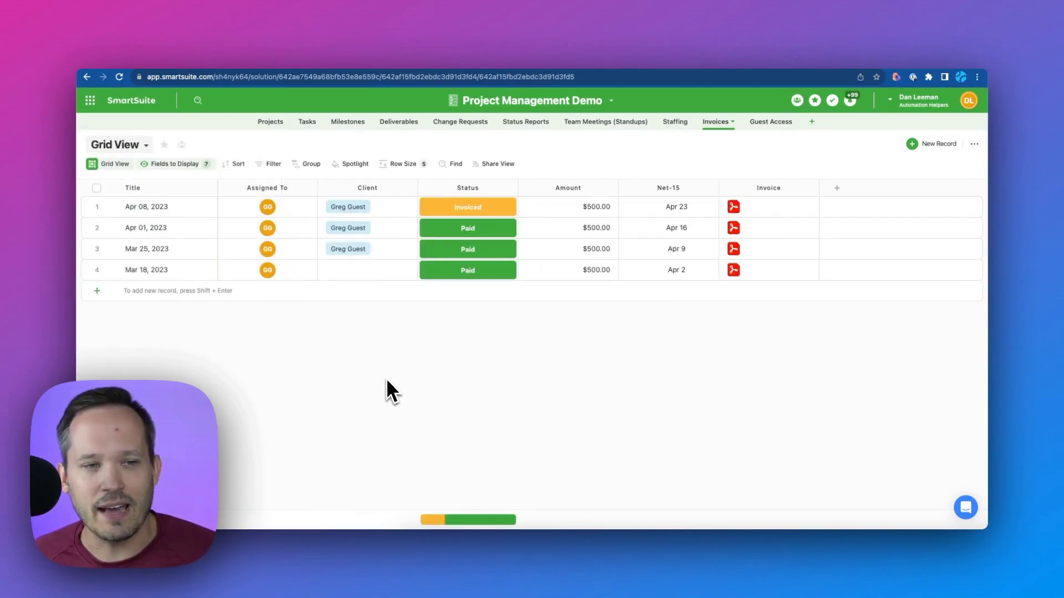
pyautogui.click(304, 210)
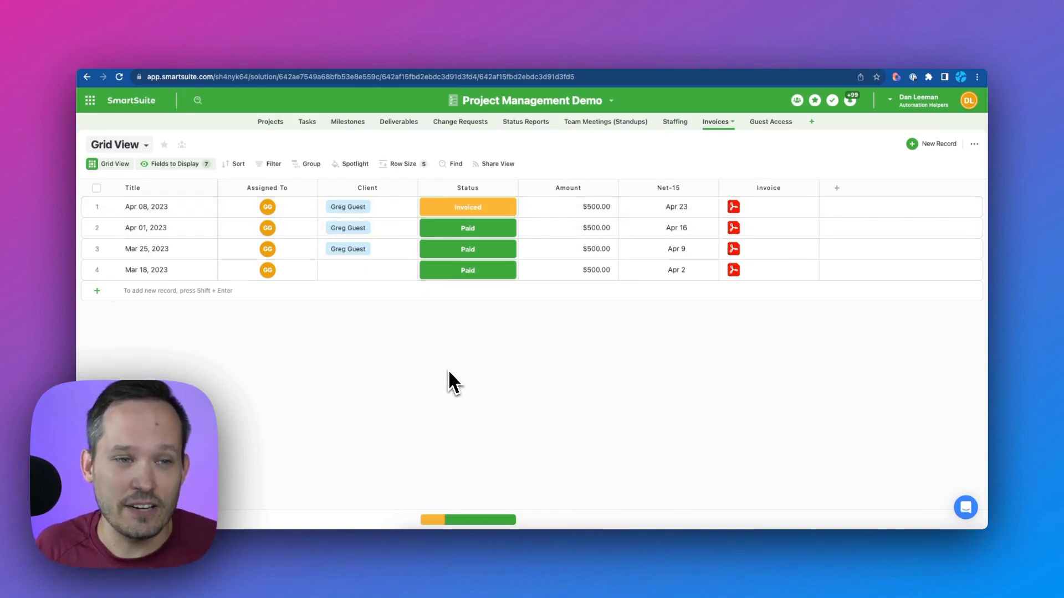
pyautogui.click(141, 145)
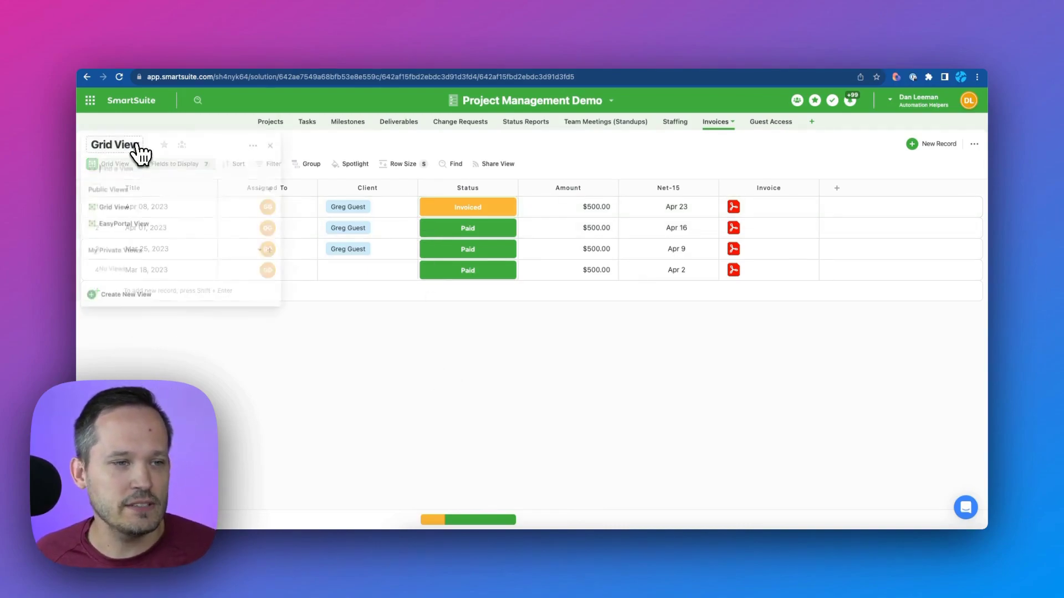
pyautogui.click(127, 224)
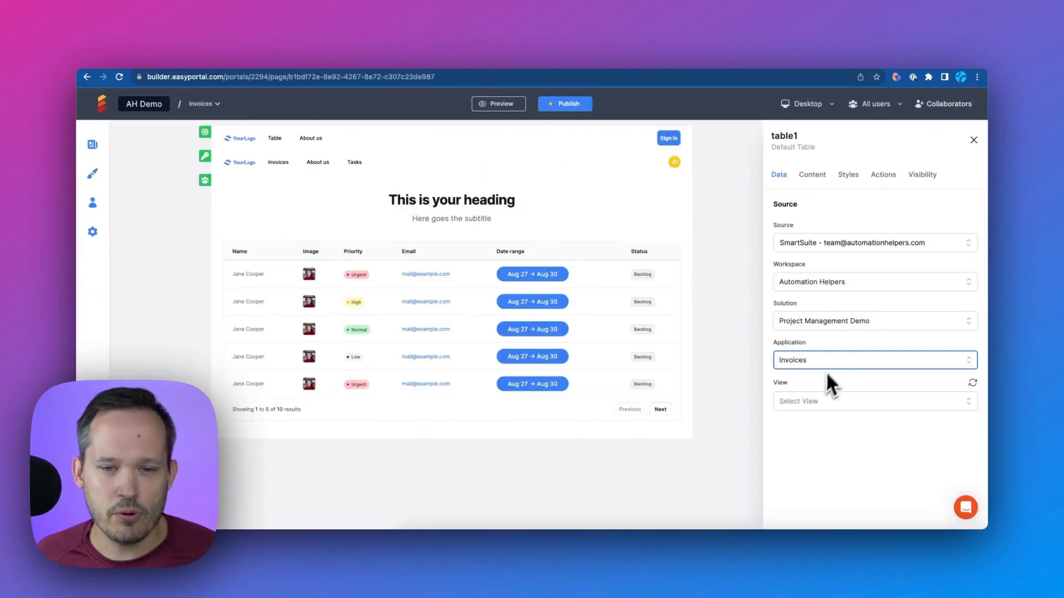
# In the EasyPortal builder, set the Invoices table's view to EasyPortal View and enable content filtering for the logged-in user.
pyautogui.click(807, 401)
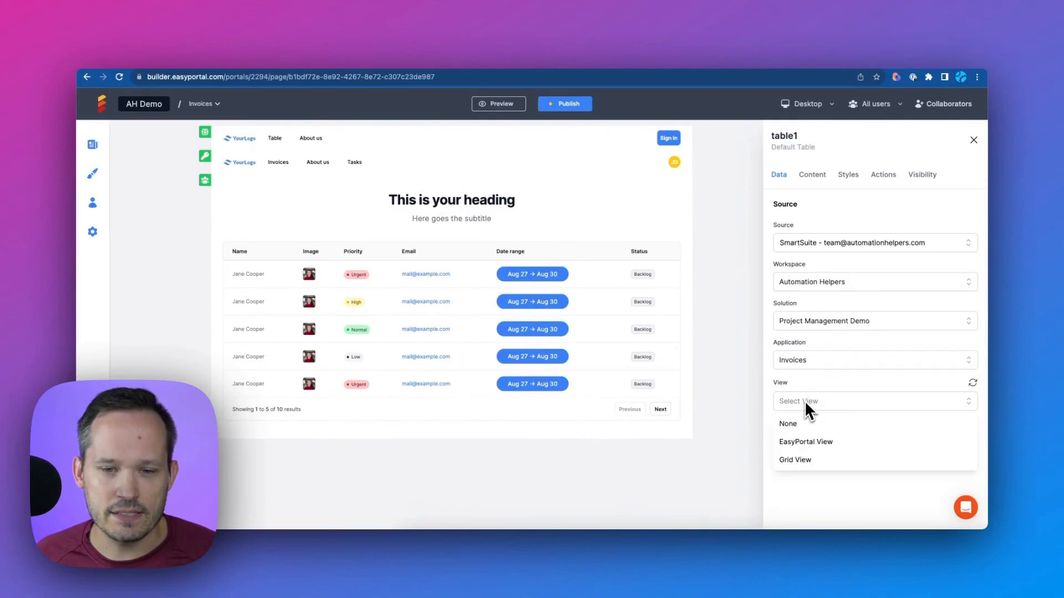
pyautogui.click(803, 441)
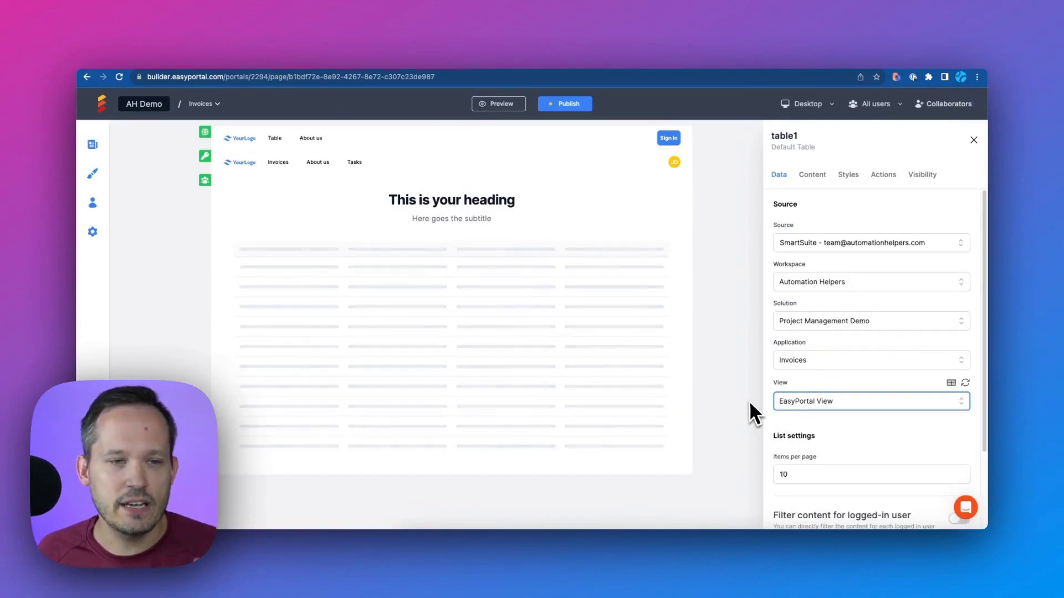
pyautogui.scroll(-3, 839, 447)
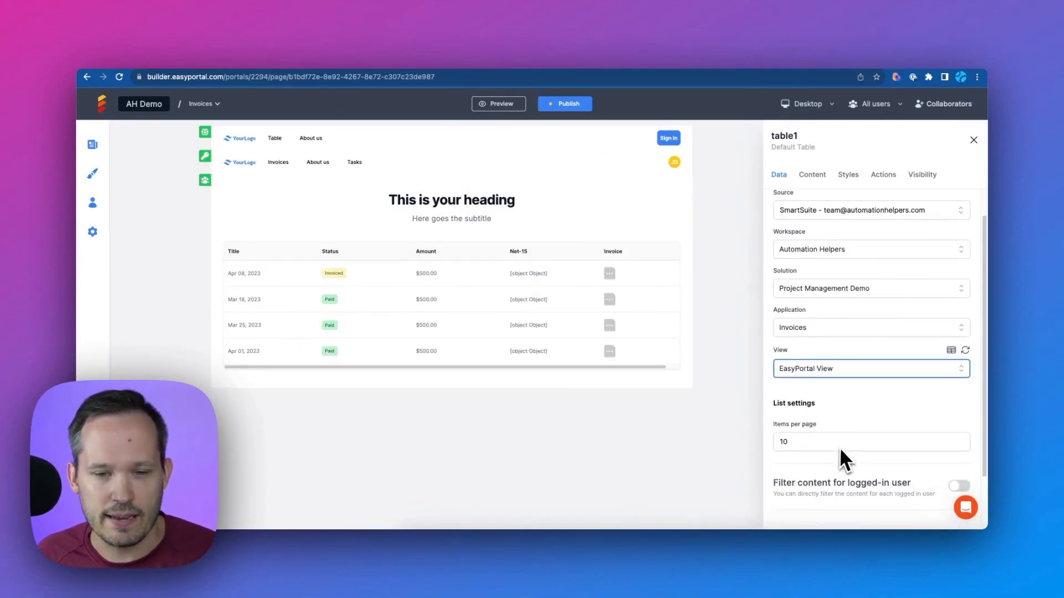
pyautogui.scroll(-1, 812, 384)
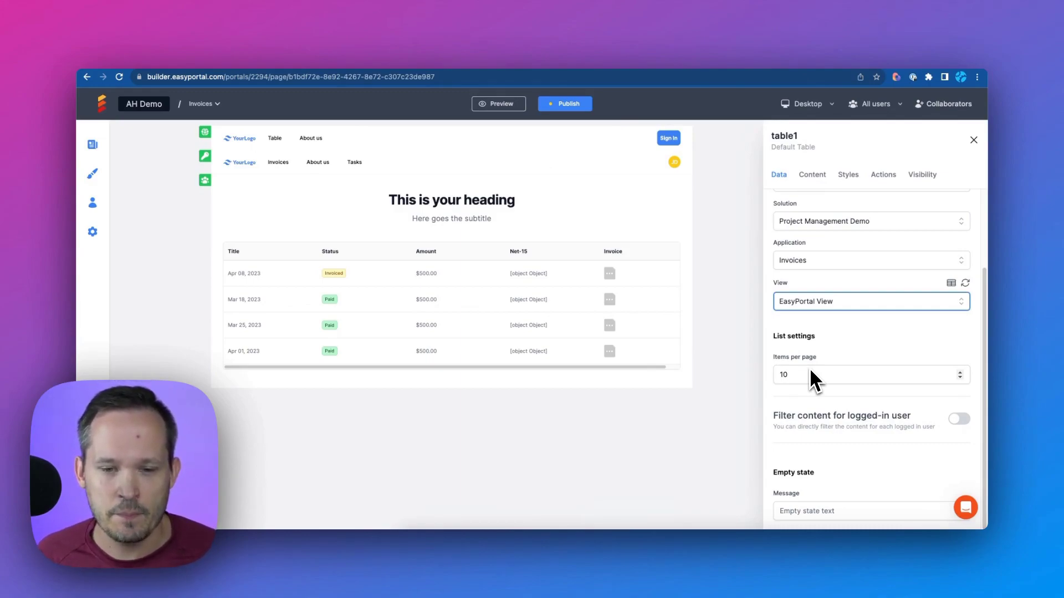
pyautogui.click(951, 420)
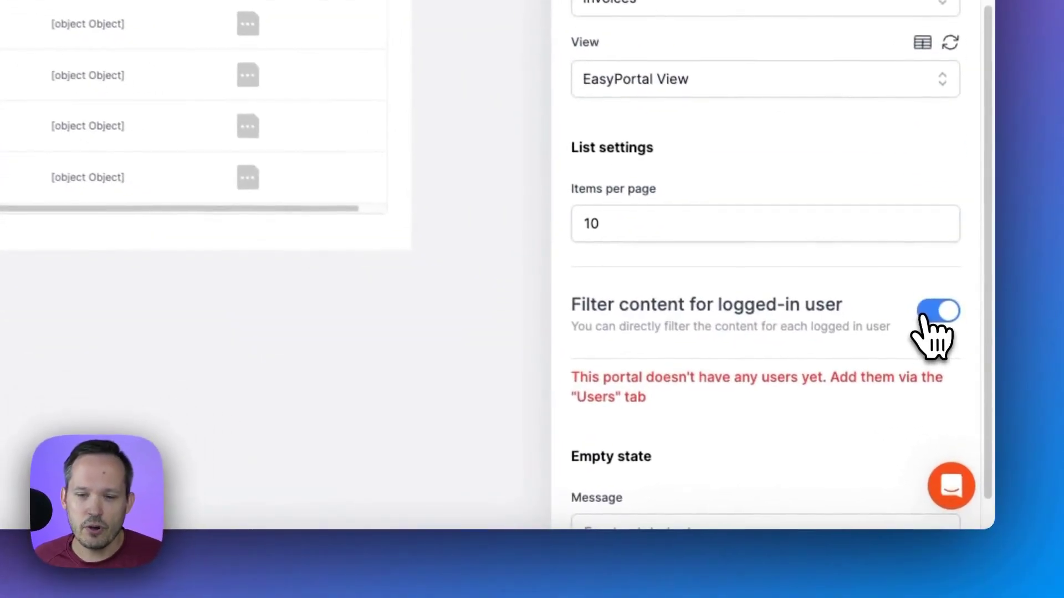
pyautogui.scroll(-1, 931, 332)
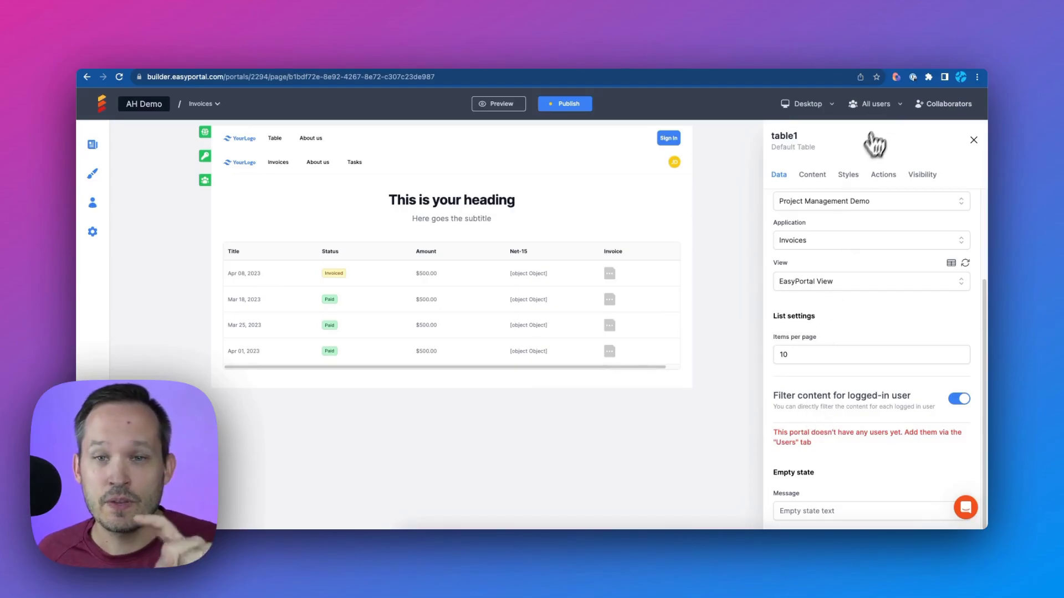
pyautogui.click(891, 107)
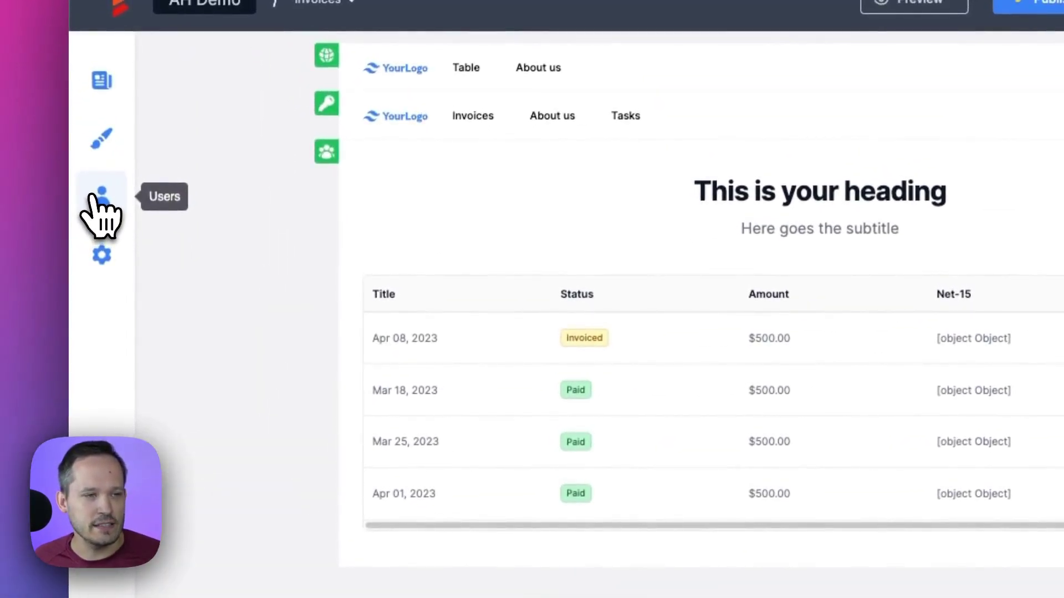
# Start the portal's user import from SmartSuite, using workspace Automation Helpers and solution Project Management Demo.
pyautogui.click(94, 197)
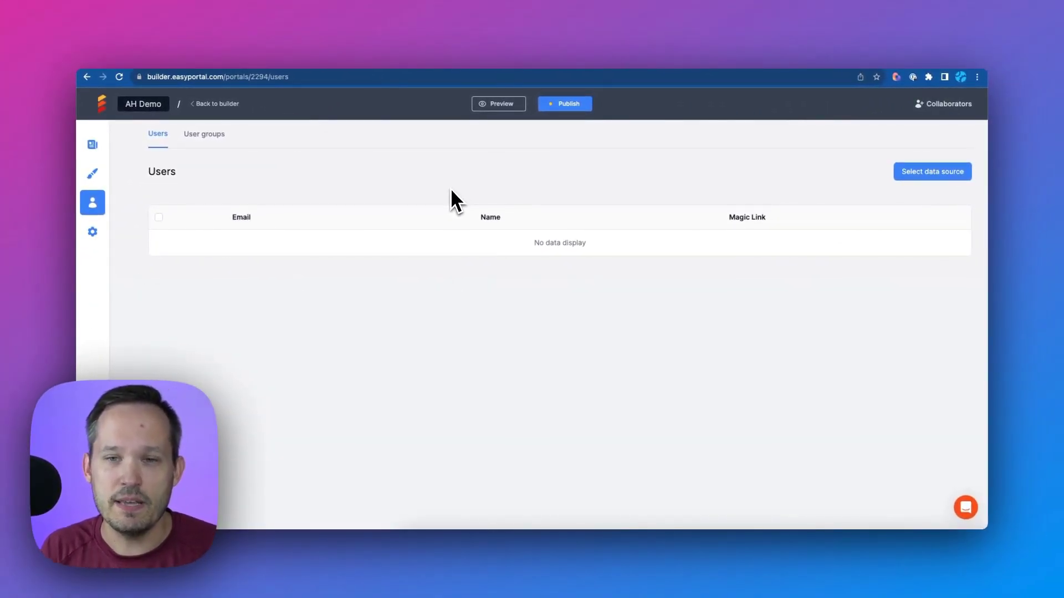
pyautogui.click(922, 173)
pyautogui.click(428, 325)
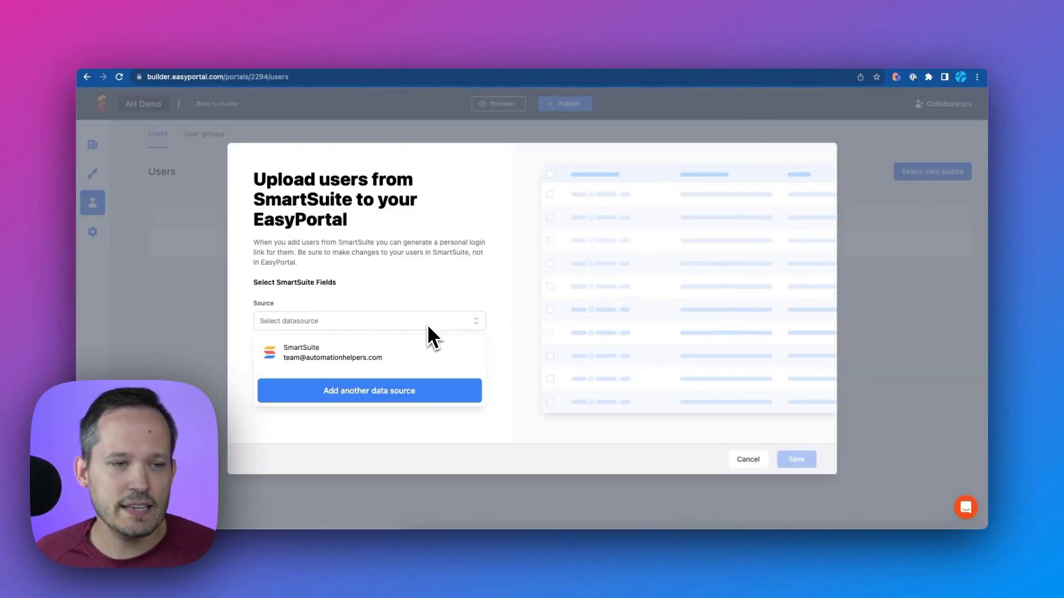
pyautogui.click(400, 392)
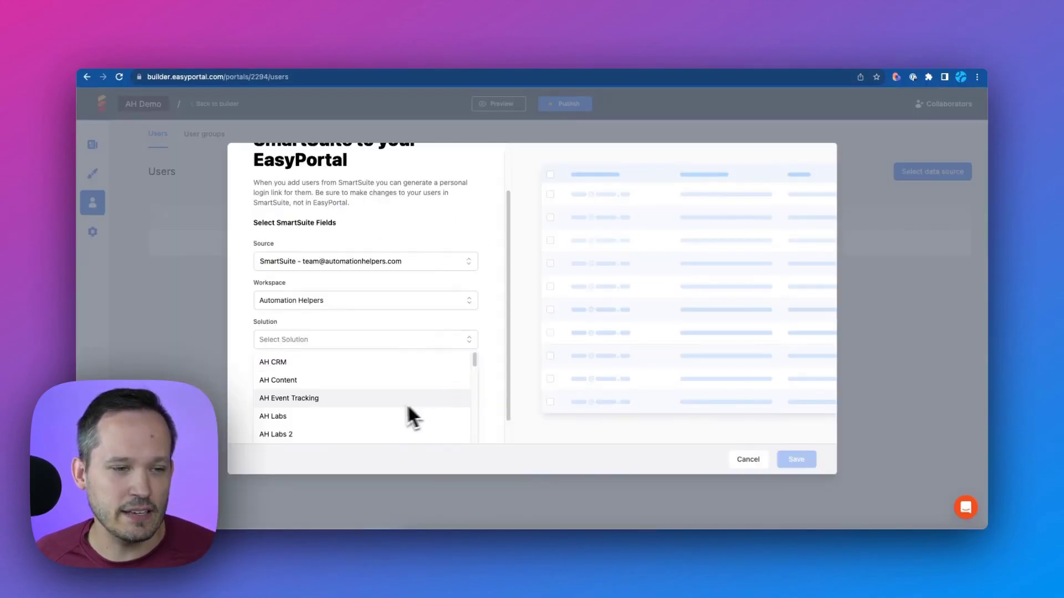
pyautogui.scroll(-3, 382, 409)
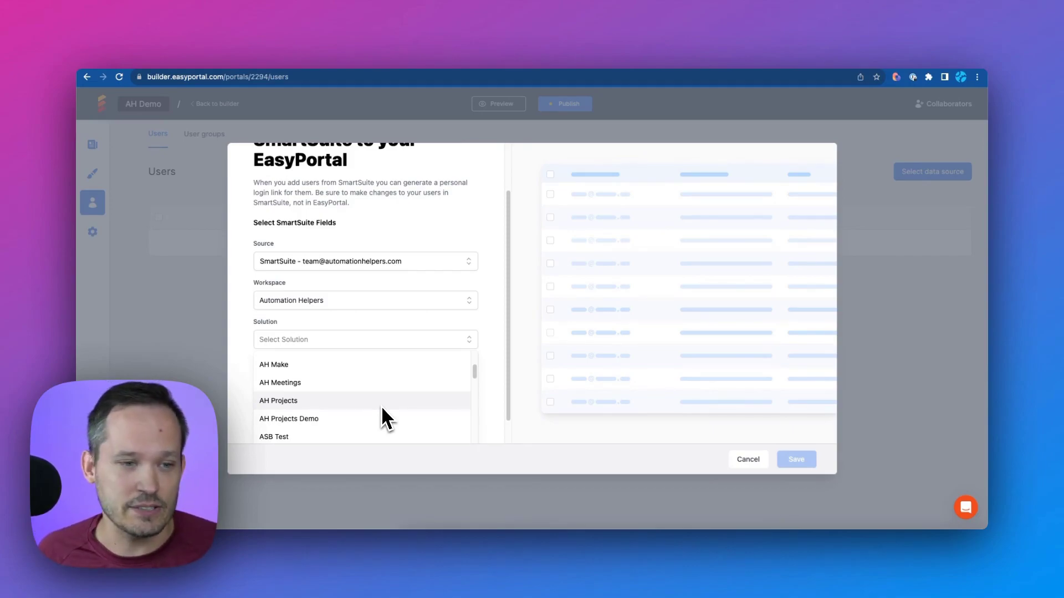
pyautogui.scroll(-1, 375, 411)
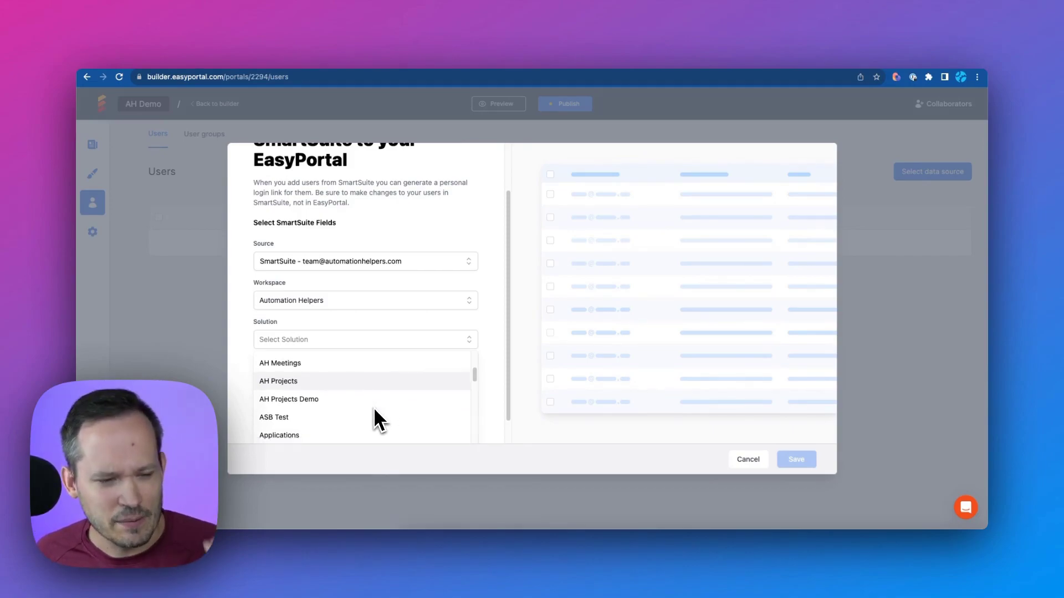
pyautogui.scroll(-5, 375, 413)
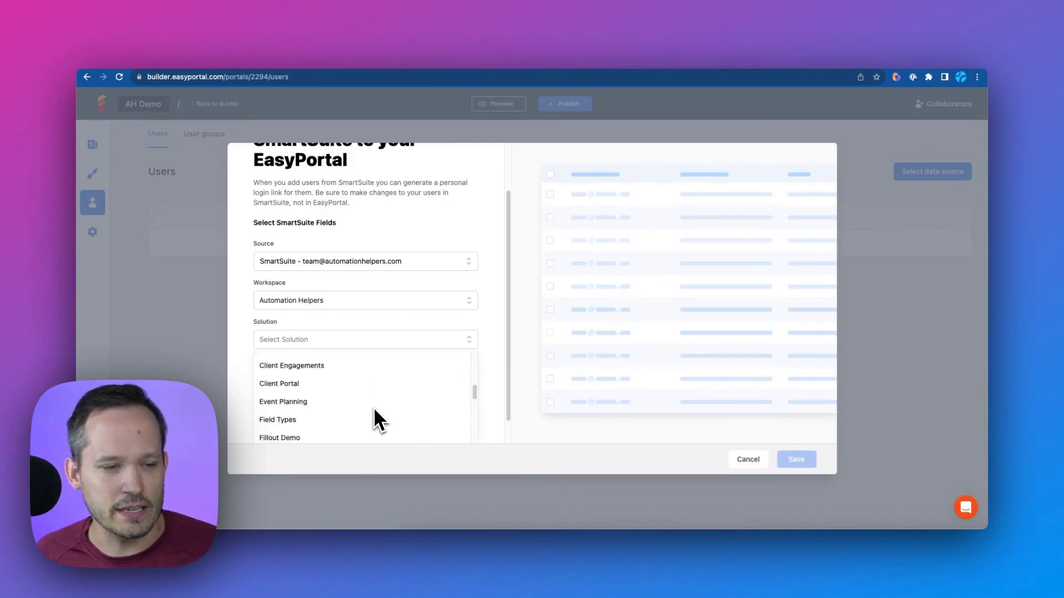
pyautogui.click(364, 414)
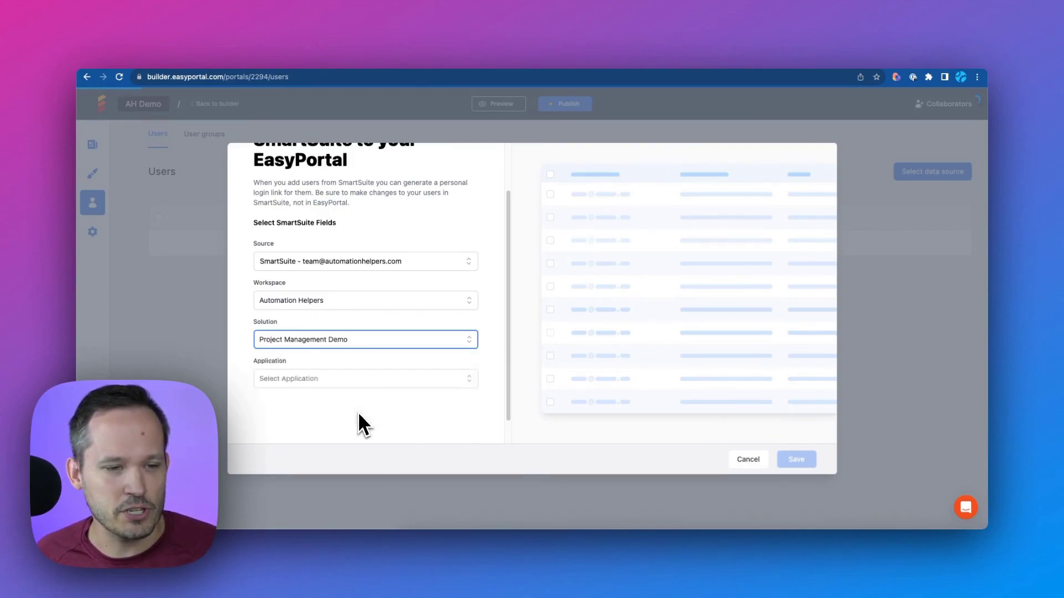
# Examine the guest records and fields in SmartSuite's Guest Access table, and return to the EasyPortal user import.
pyautogui.click(411, 49)
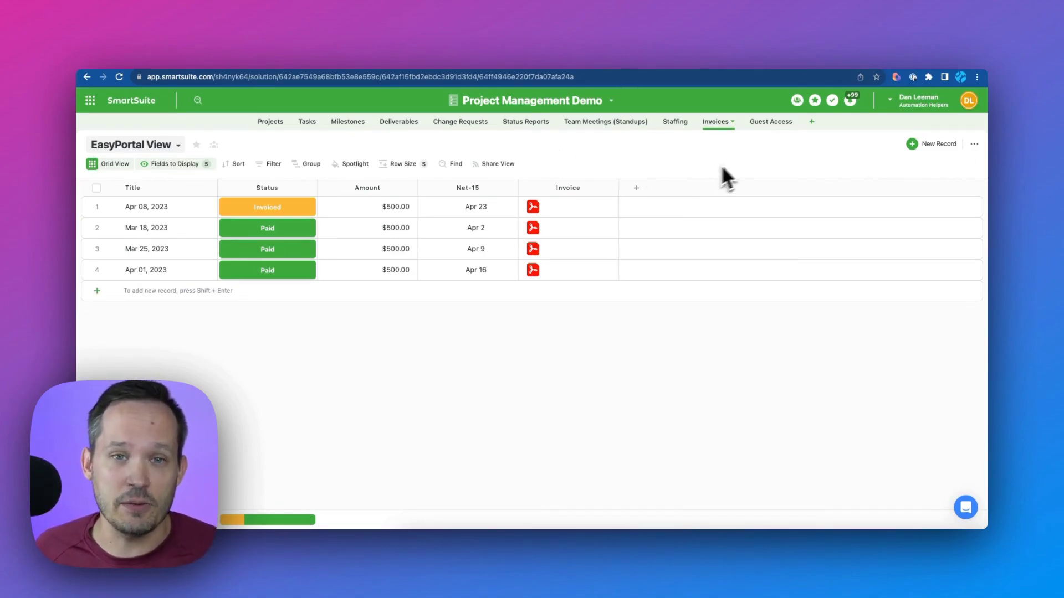
pyautogui.click(776, 124)
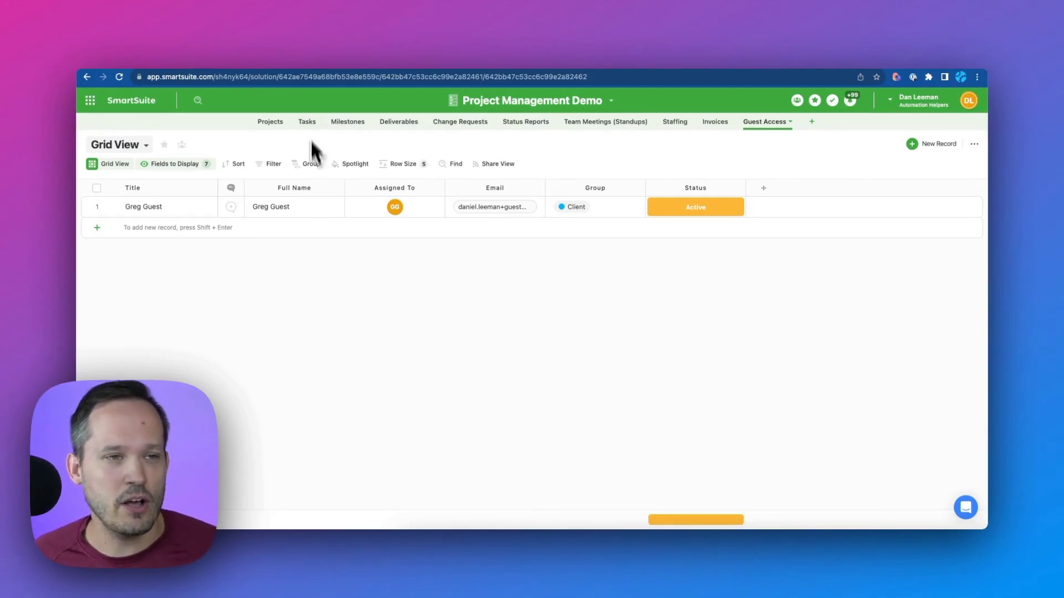
pyautogui.click(310, 65)
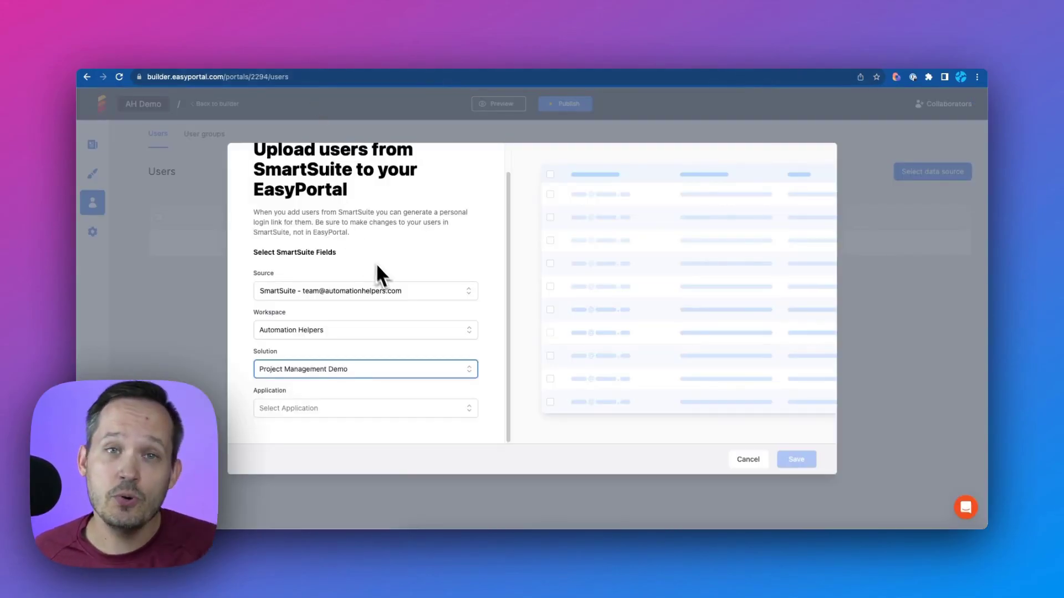
# Set the user import's application to Guest Access and its view to Grid View.
pyautogui.click(334, 413)
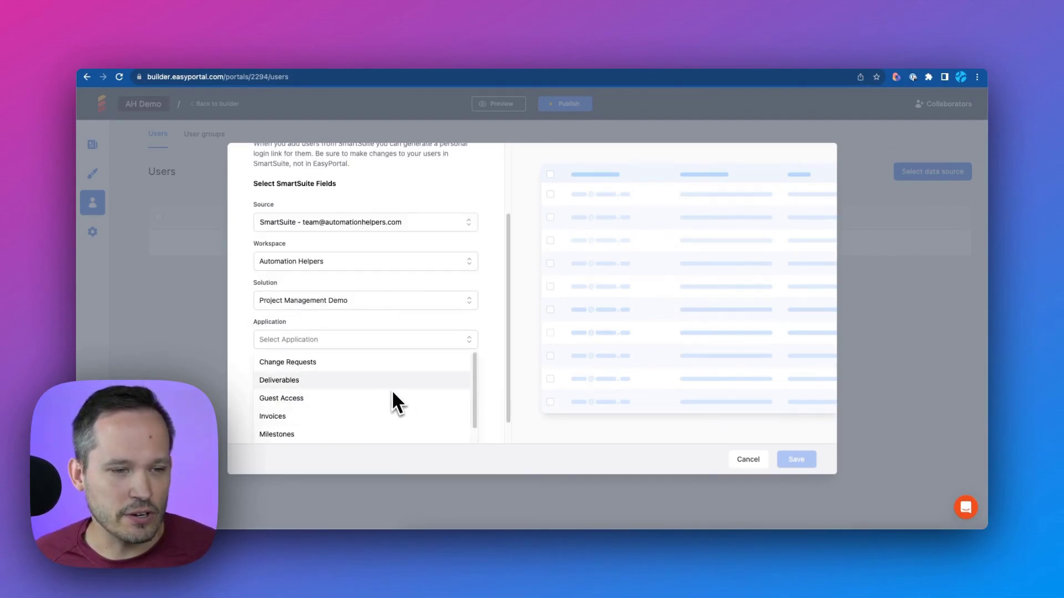
pyautogui.click(392, 398)
pyautogui.click(384, 408)
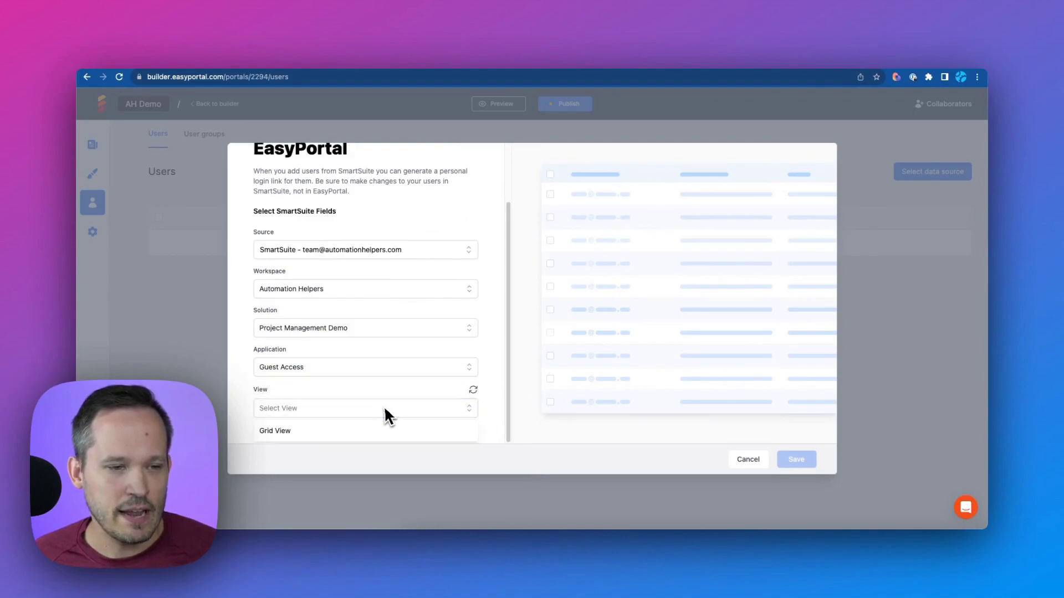
pyautogui.click(360, 436)
# Map the user import's email field to Email, name field to Full Name, and group field to Group.
pyautogui.scroll(-3, 379, 404)
pyautogui.scroll(-2, 379, 405)
pyautogui.click(340, 245)
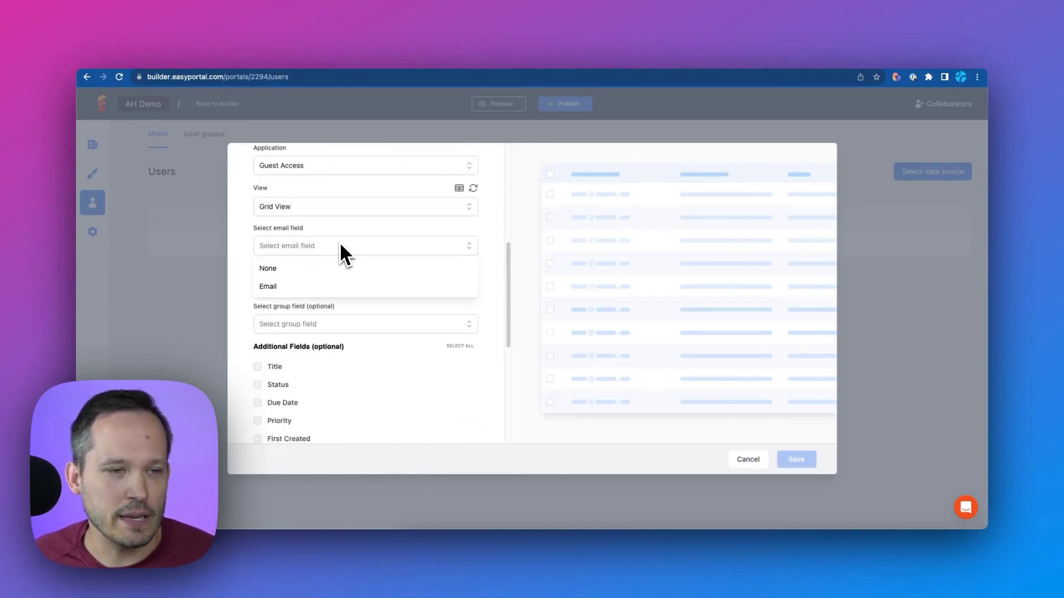
pyautogui.click(311, 285)
pyautogui.click(323, 283)
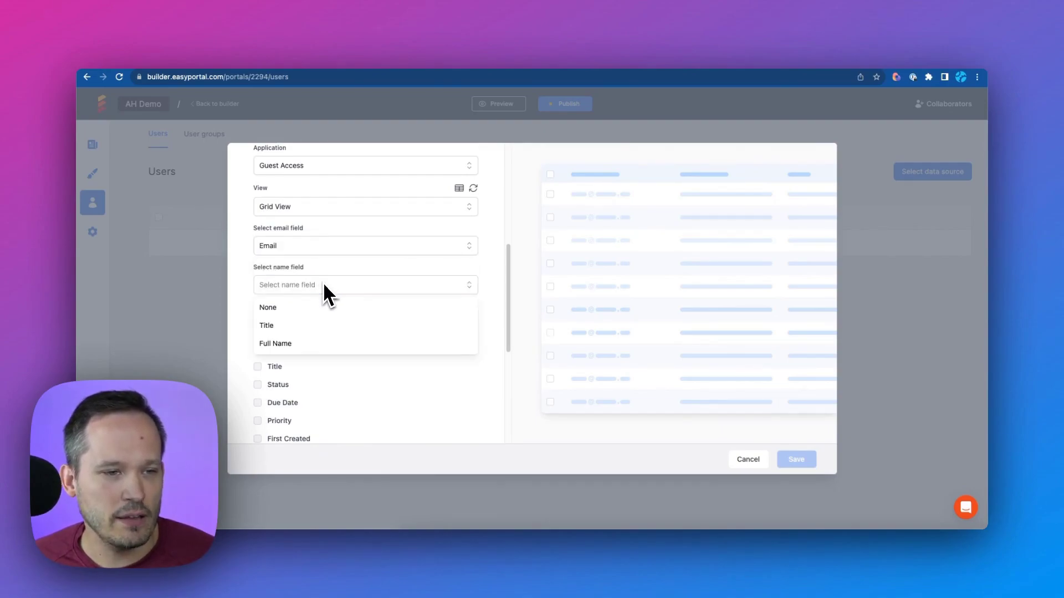
pyautogui.click(314, 343)
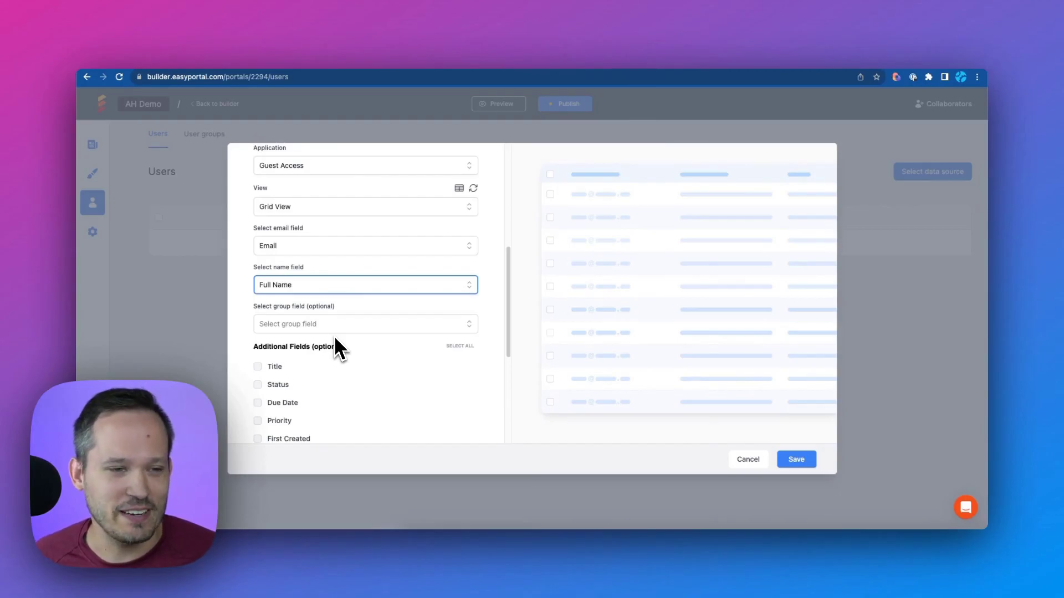
pyautogui.click(361, 328)
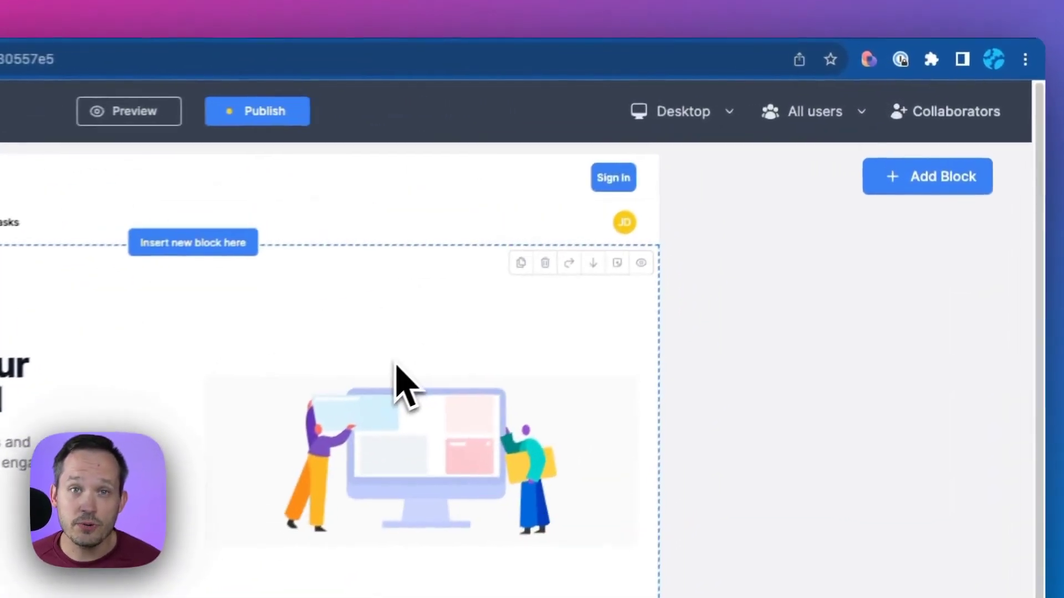
# Examine the hero block's visibility options for the portal's user groups.
pyautogui.click(637, 244)
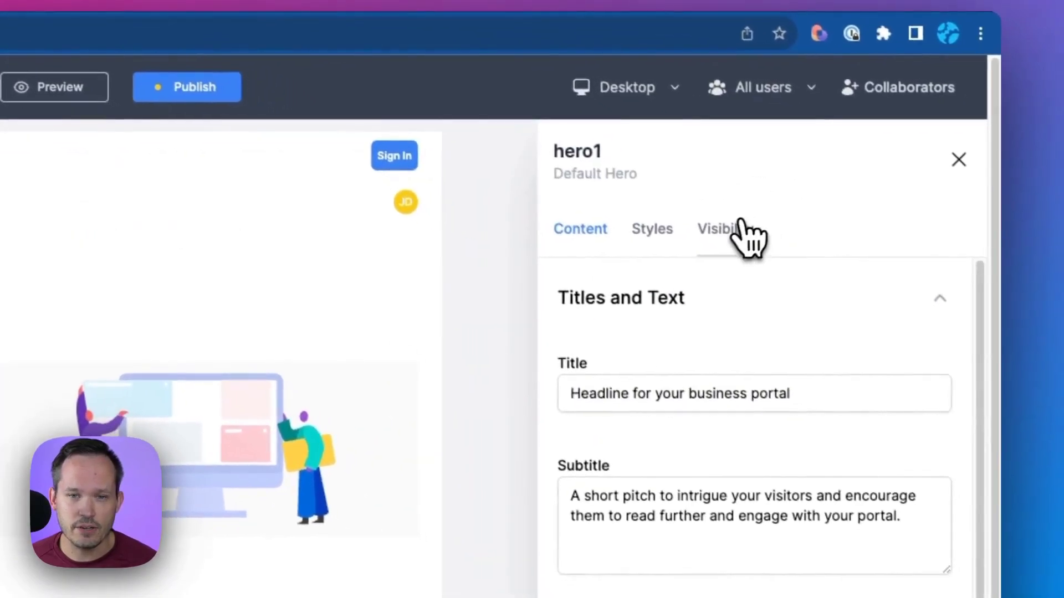
pyautogui.click(781, 253)
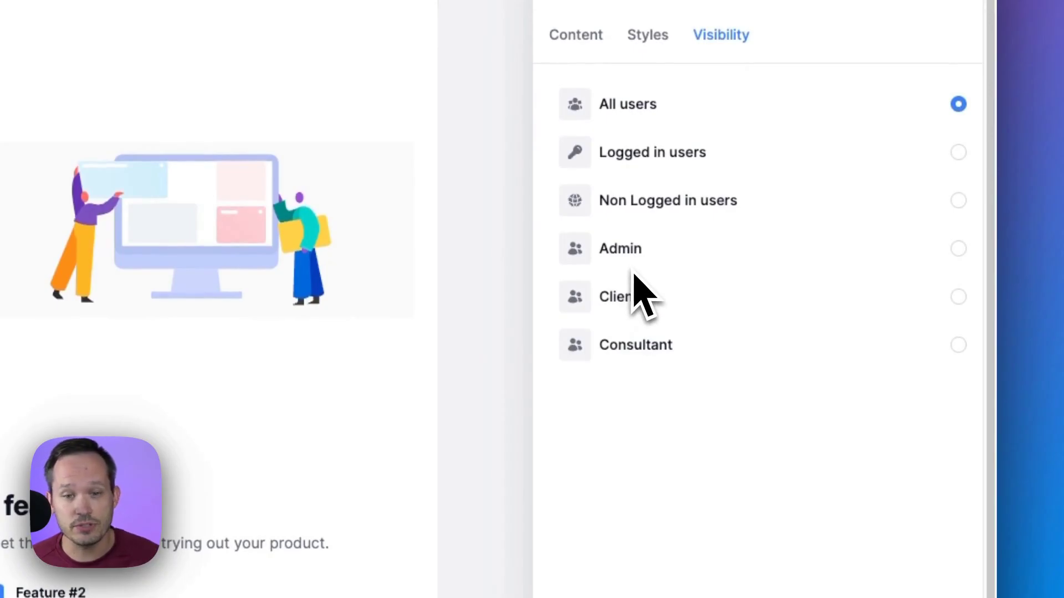
pyautogui.click(656, 341)
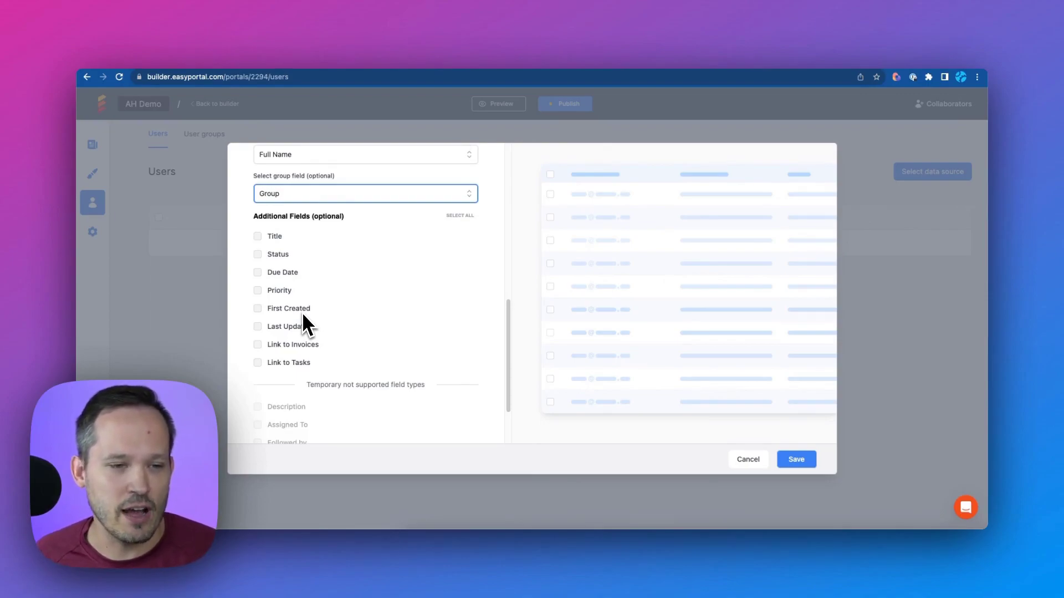
# Save the user import without additional fields and add a magic link for the imported guest user.
pyautogui.scroll(-3, 303, 316)
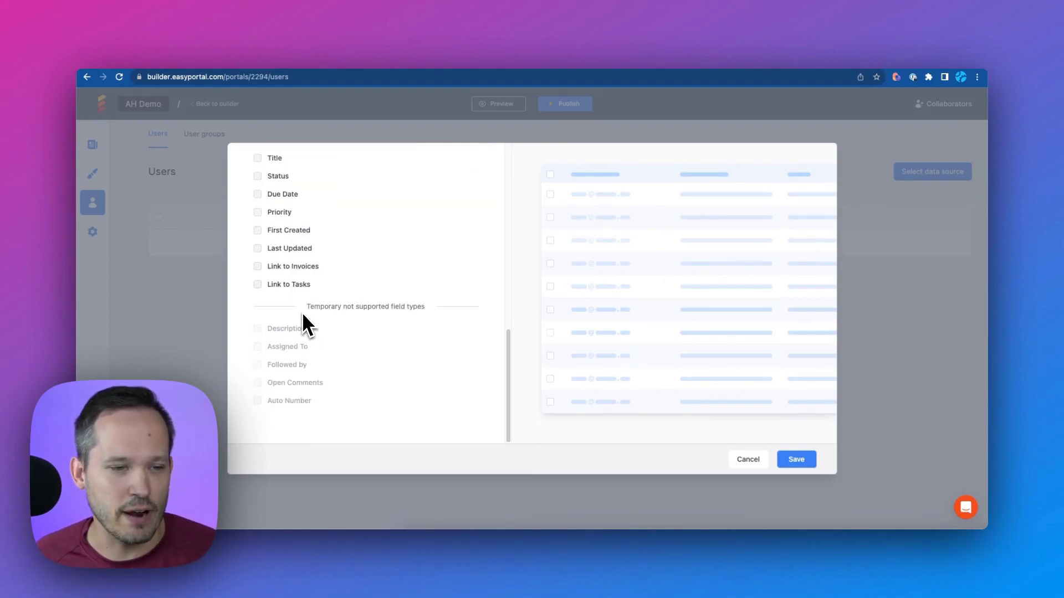
pyautogui.click(794, 461)
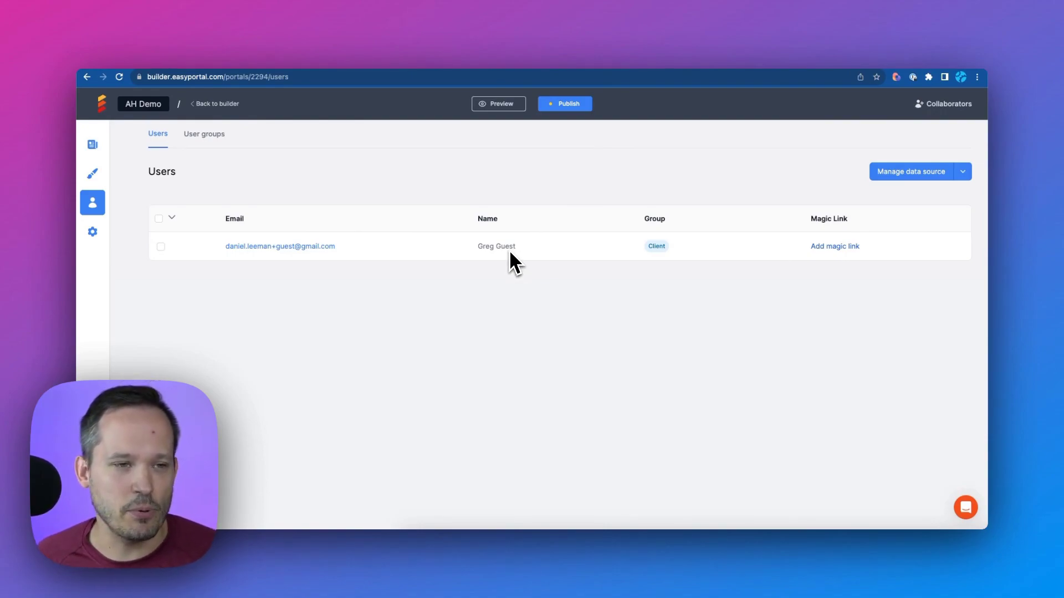
pyautogui.click(819, 248)
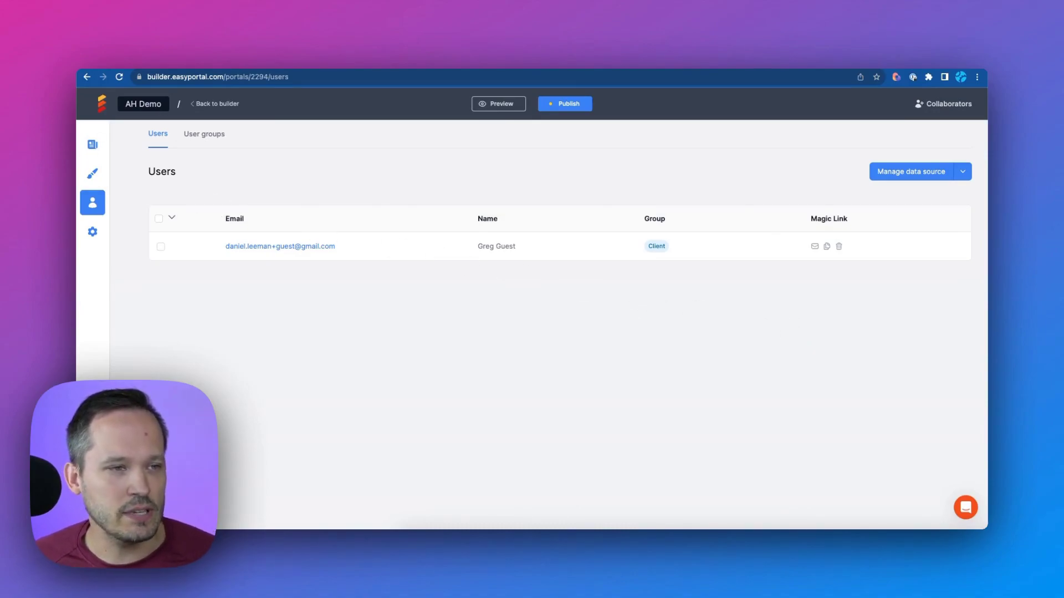
# On the portal's Invoices page, set the table's logged-in user filter field to Client.
pyautogui.click(101, 146)
pyautogui.click(157, 218)
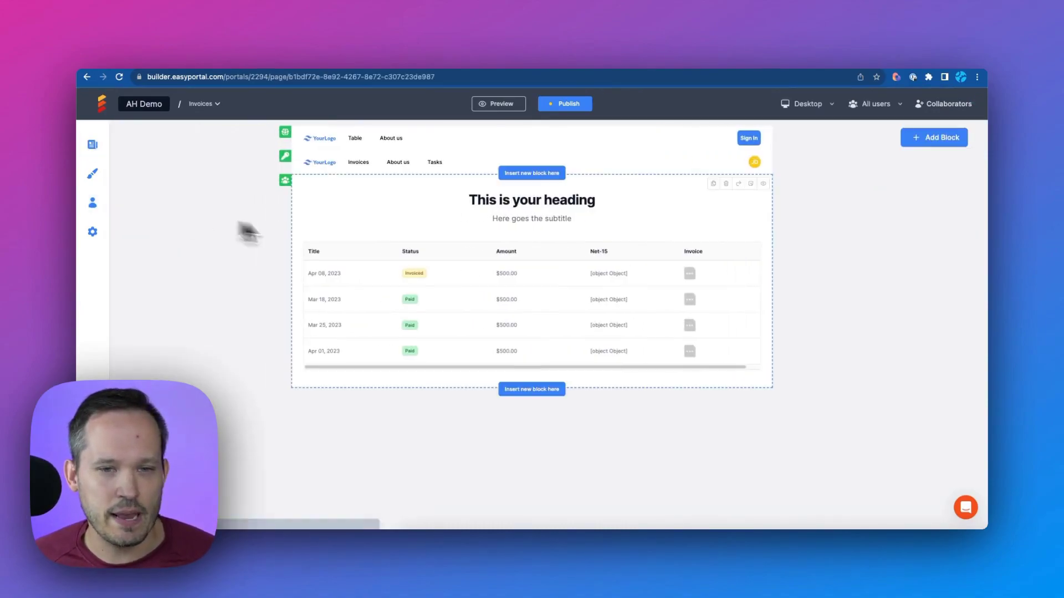
pyautogui.click(680, 266)
pyautogui.scroll(-5, 773, 369)
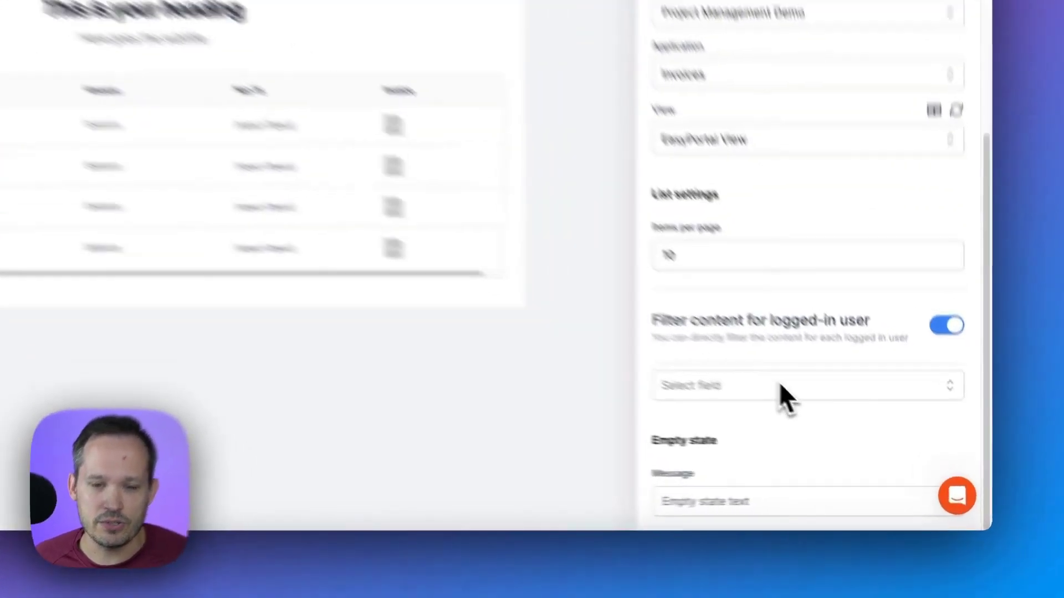
pyautogui.click(856, 438)
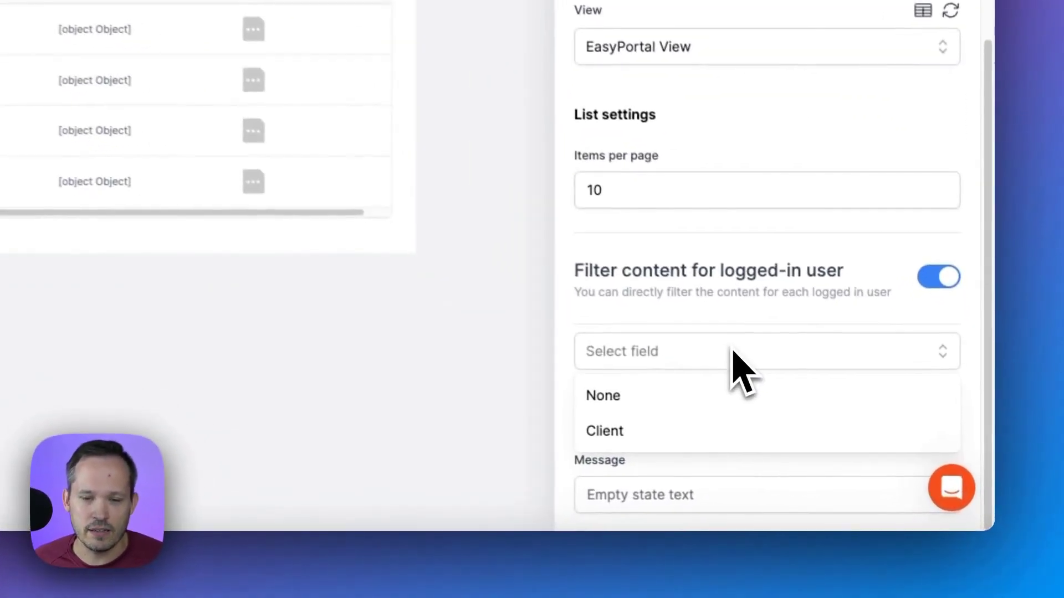
pyautogui.click(682, 429)
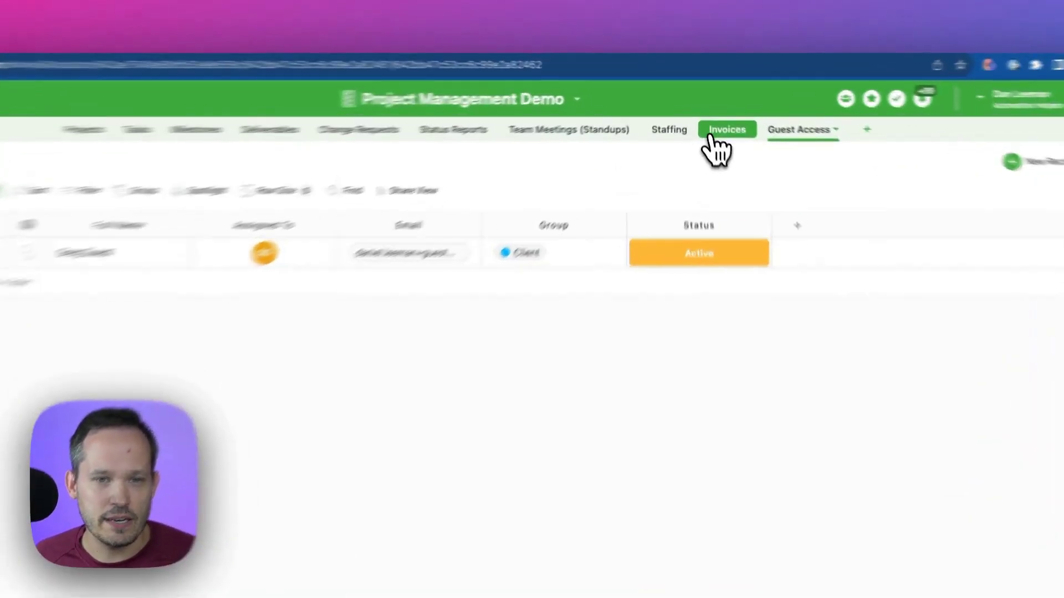
# In SmartSuite's Invoices table, inspect the Client field's link settings in Grid View and return to EasyPortal View.
pyautogui.click(712, 122)
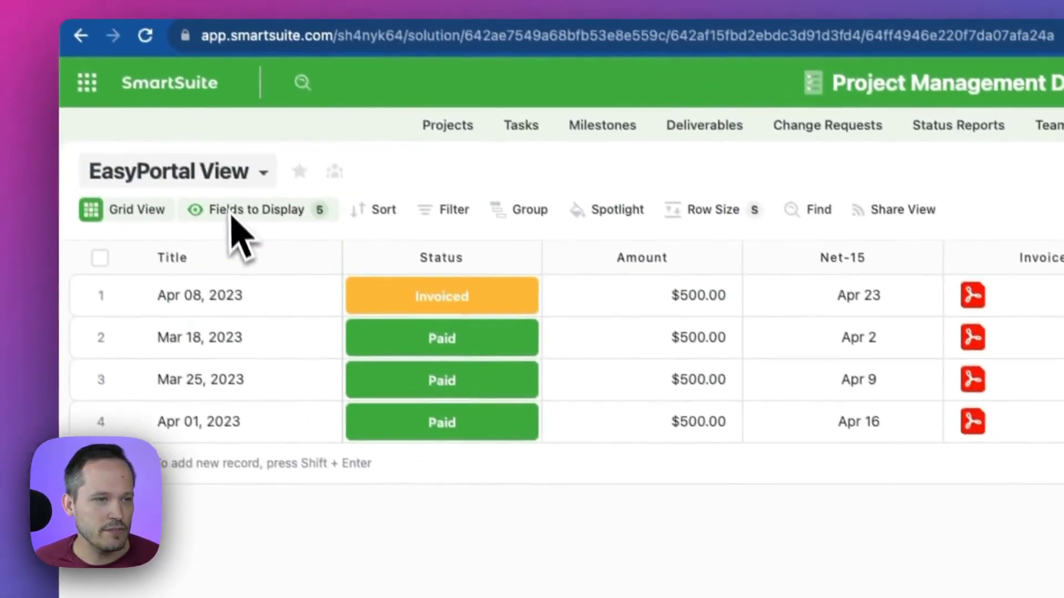
pyautogui.click(232, 211)
pyautogui.click(219, 304)
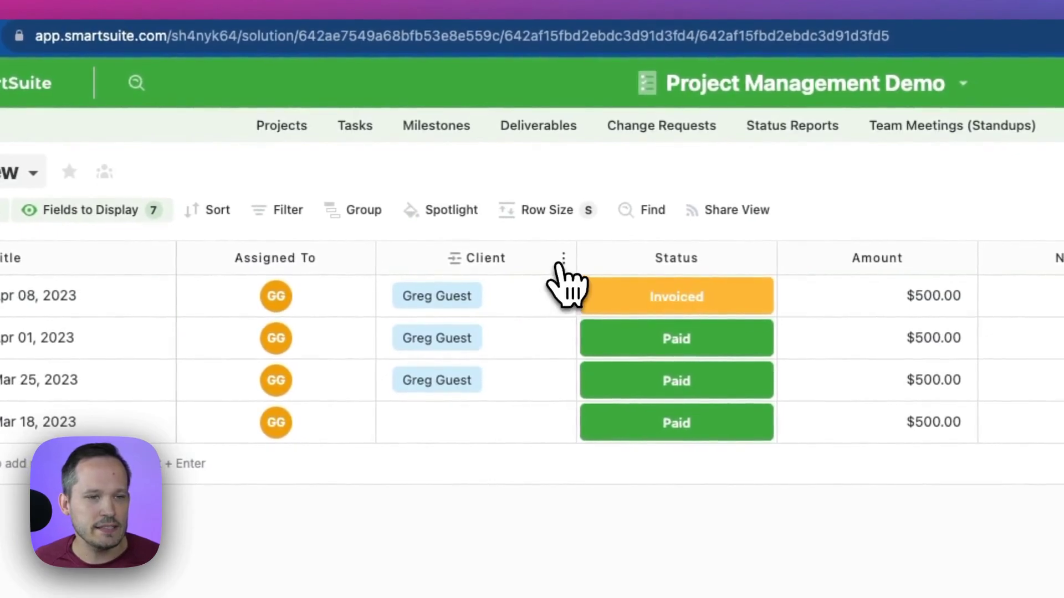
pyautogui.click(564, 258)
pyautogui.click(499, 302)
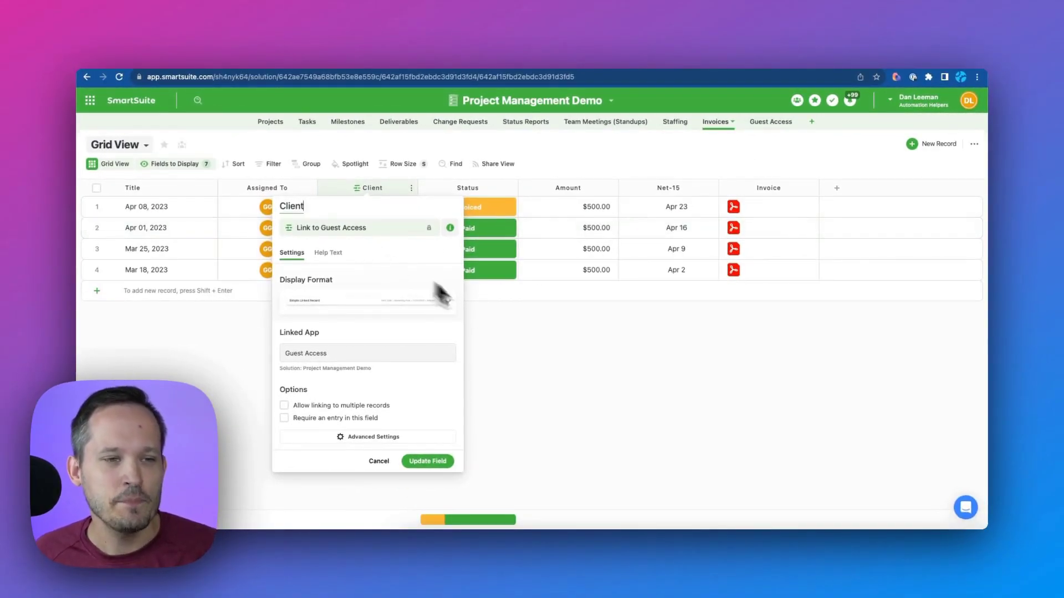
pyautogui.click(546, 354)
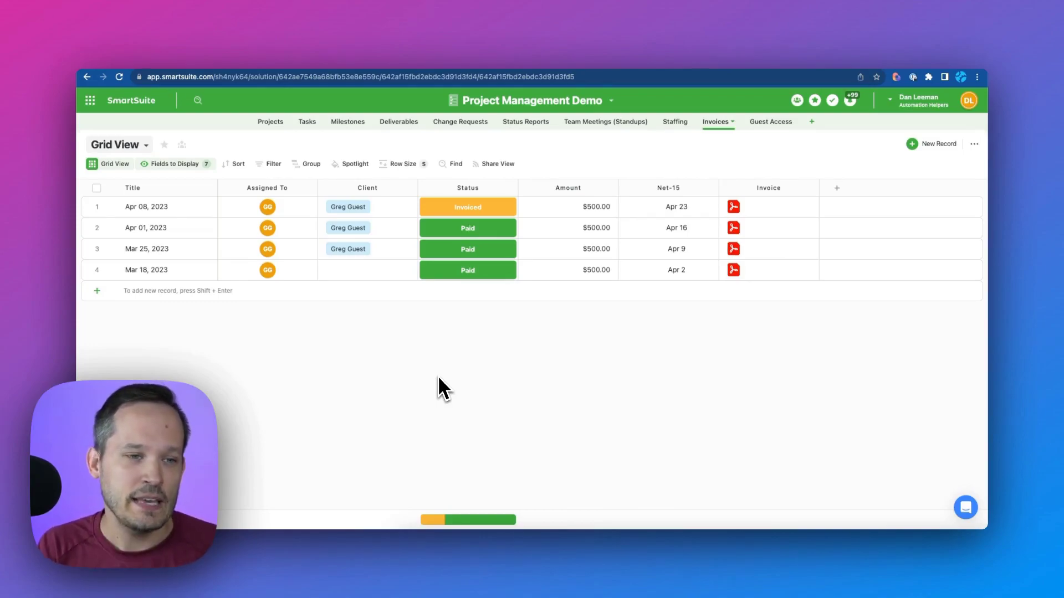
pyautogui.click(115, 145)
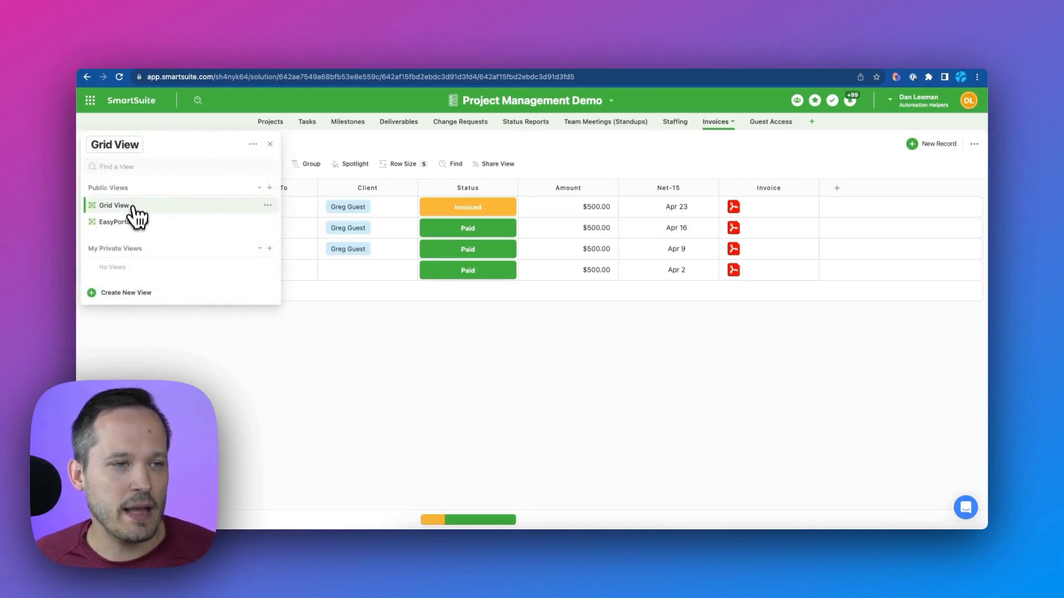
pyautogui.click(129, 223)
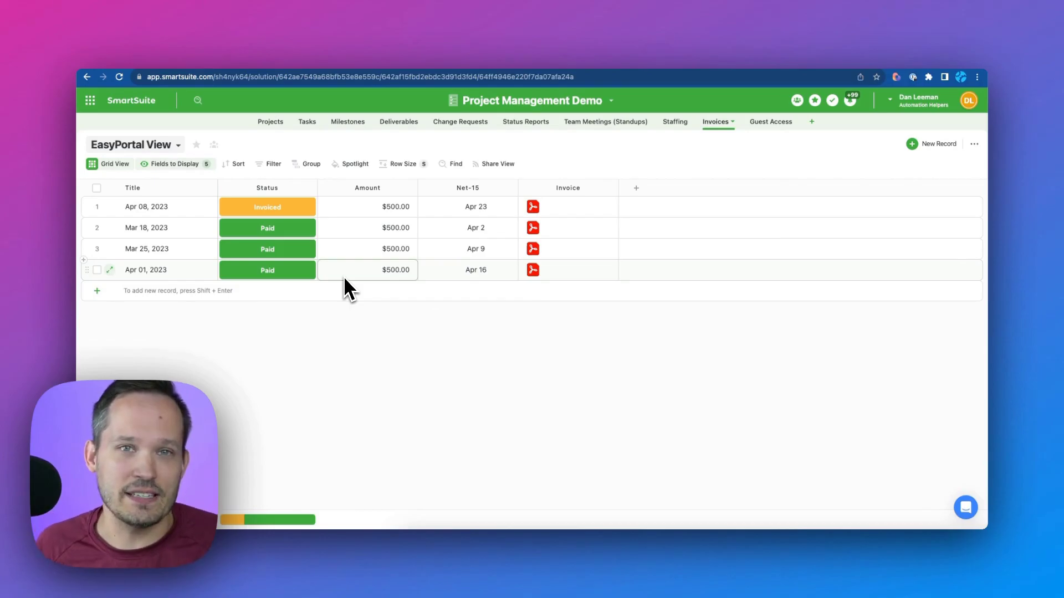
# Back in the EasyPortal builder, set the Invoices table's title to Invoices and clear its subtitle.
pyautogui.click(328, 65)
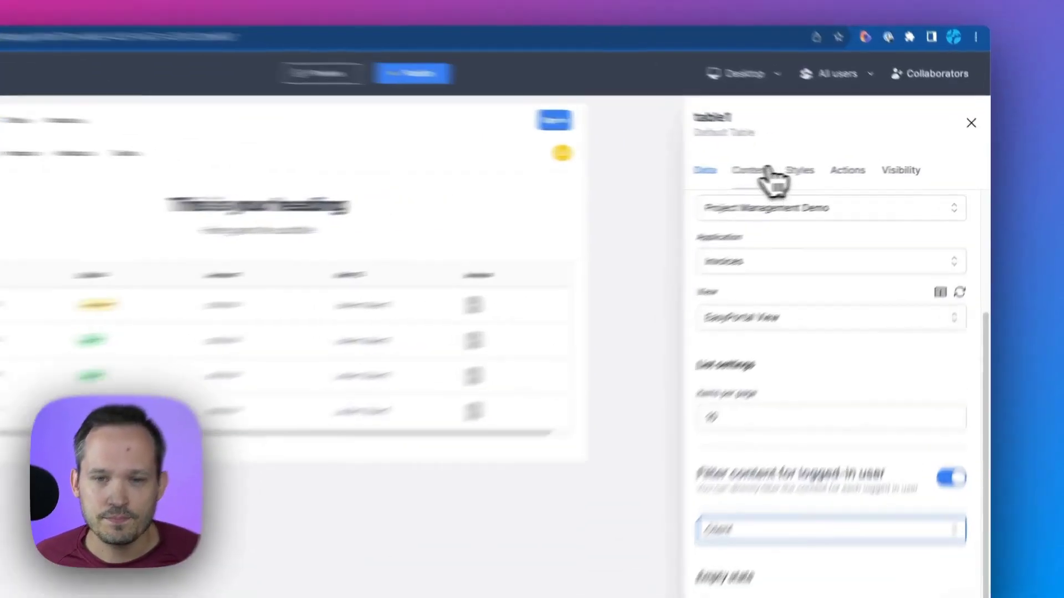
pyautogui.click(812, 174)
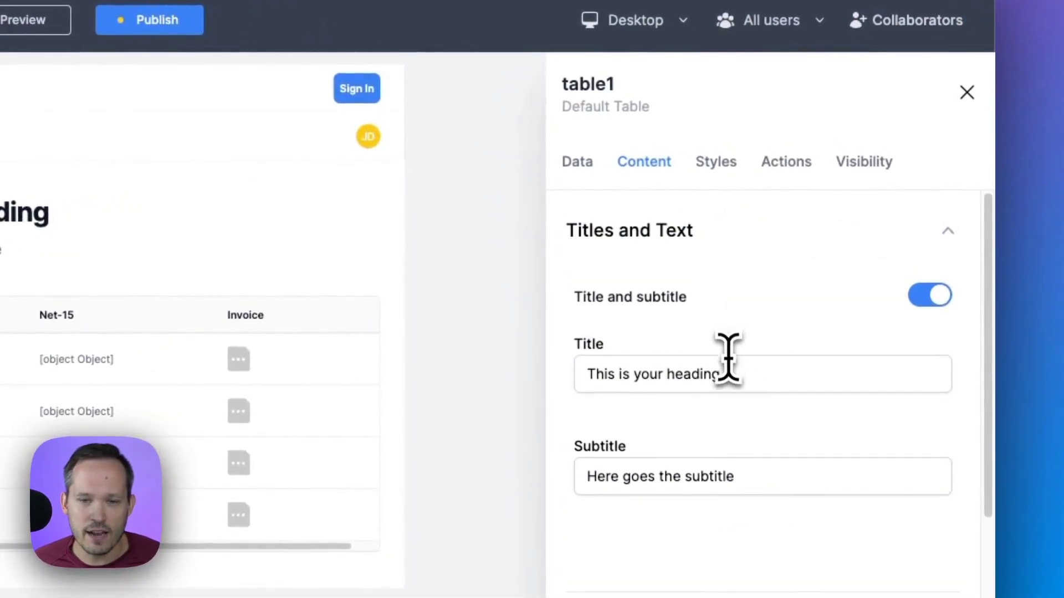
pyautogui.doubleClick(714, 374)
pyautogui.tripleClick(728, 374)
pyautogui.write('Invoice')
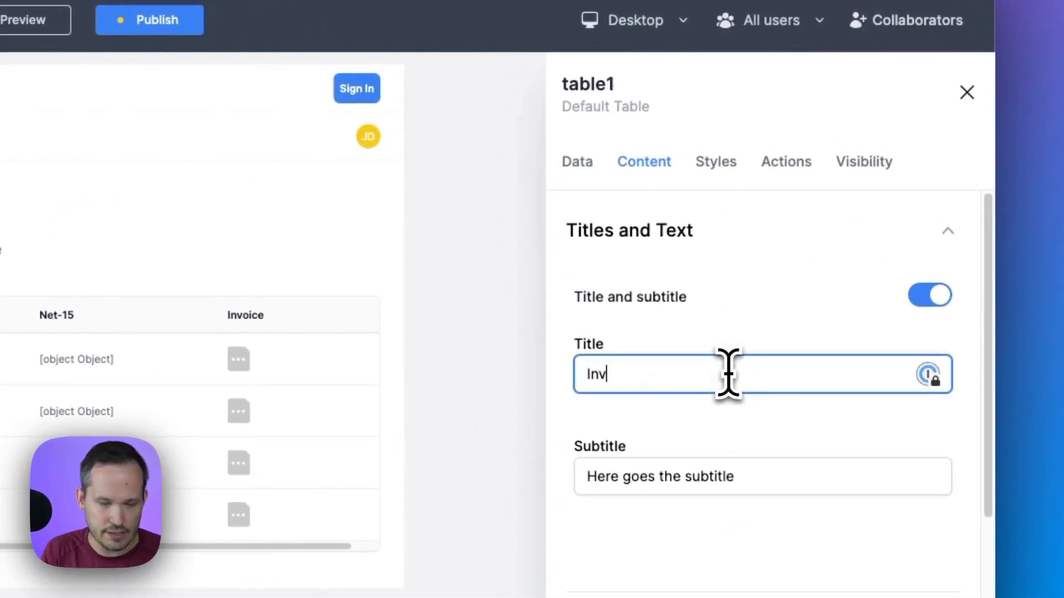
pyautogui.write('s')
pyautogui.click(689, 477)
pyautogui.tripleClick(687, 476)
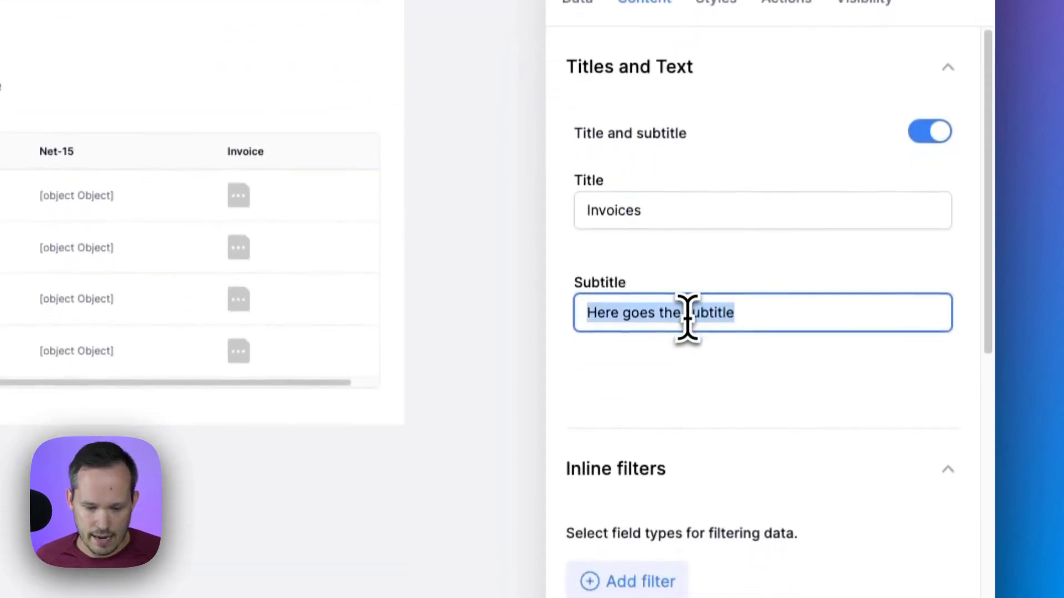
pyautogui.press('BackSpace')
pyautogui.click(841, 402)
# Try an inline filter on the Title field of the Invoices table and remove it.
pyautogui.scroll(-3, 840, 402)
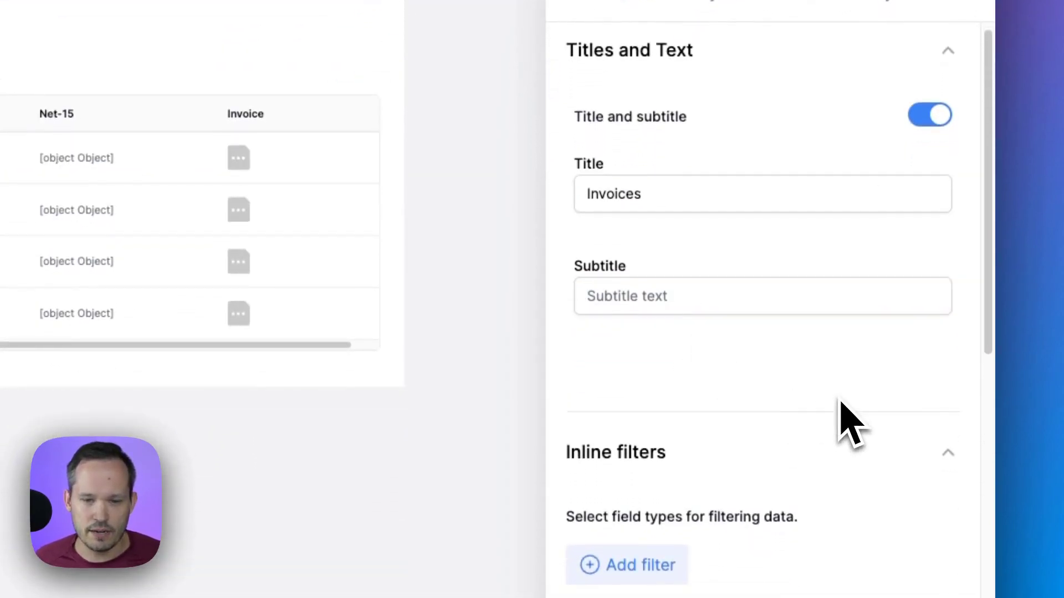
pyautogui.scroll(-4, 841, 402)
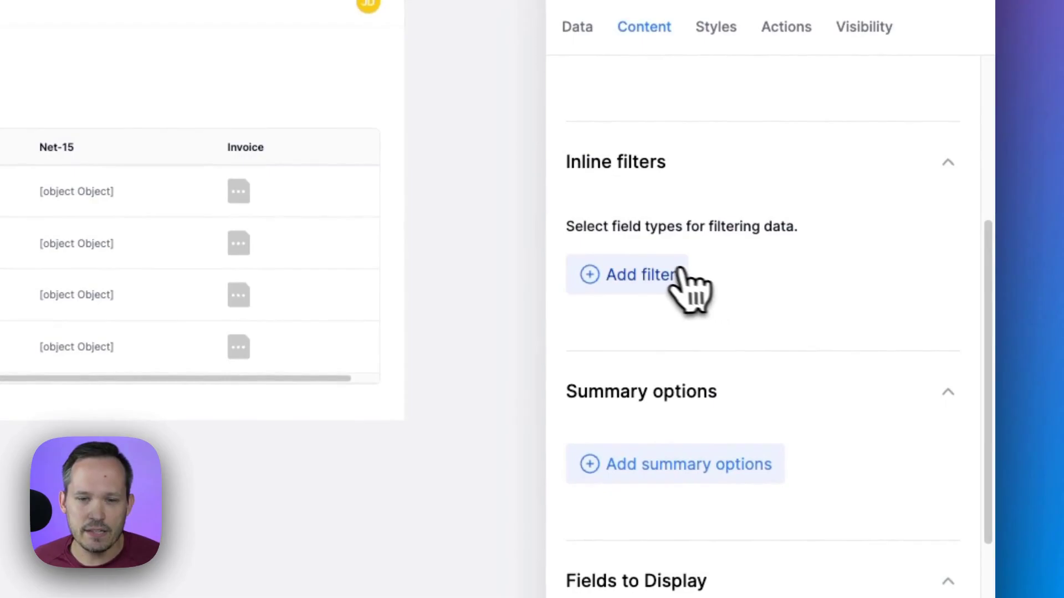
pyautogui.click(658, 242)
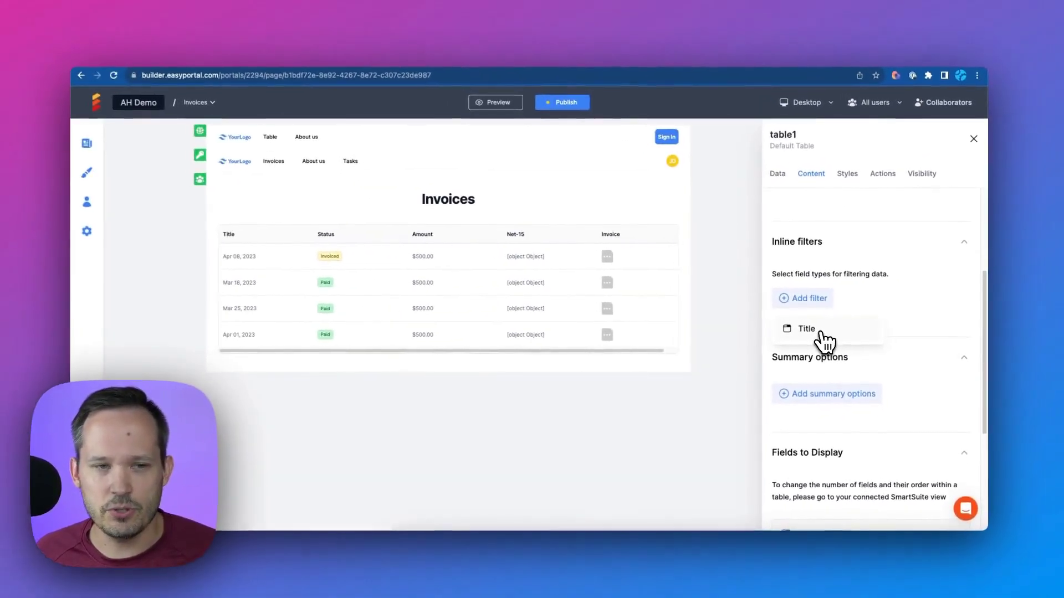
pyautogui.click(823, 333)
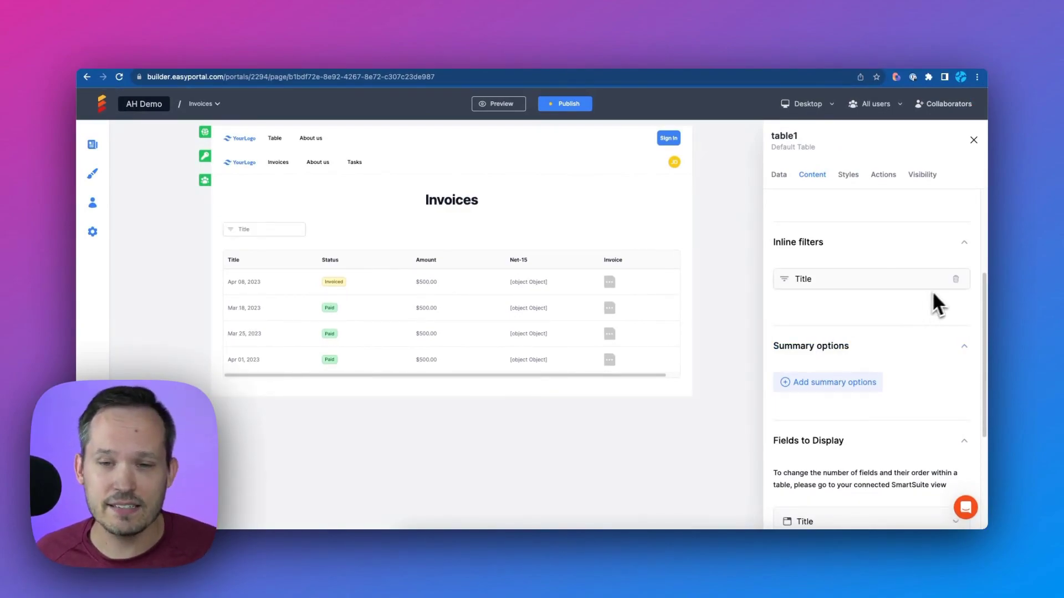
pyautogui.click(956, 280)
pyautogui.press('Return')
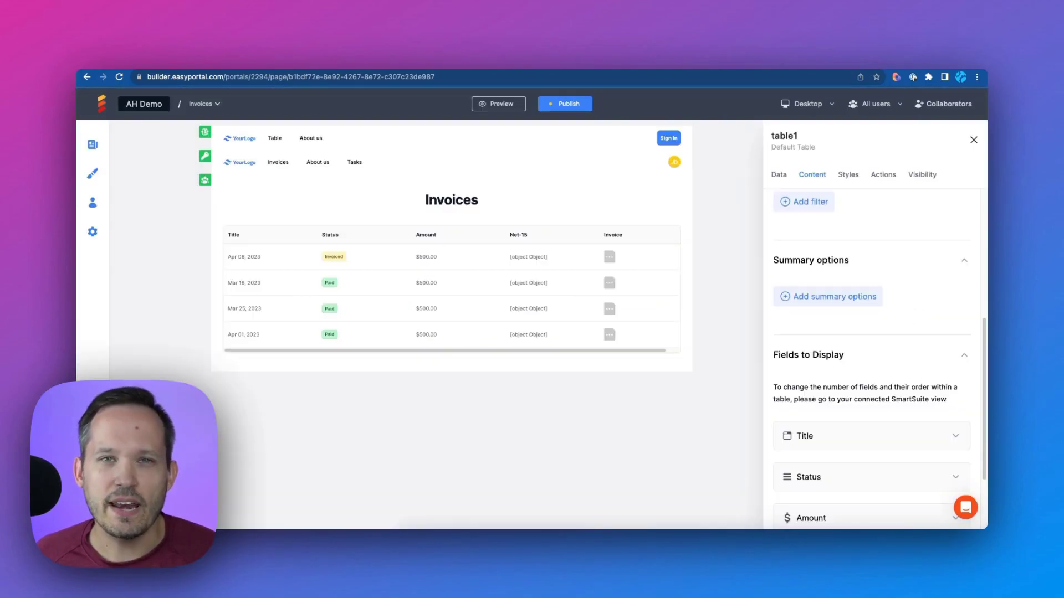
# Add a summary of the Amount field to the Invoices table.
pyautogui.click(871, 310)
pyautogui.click(810, 323)
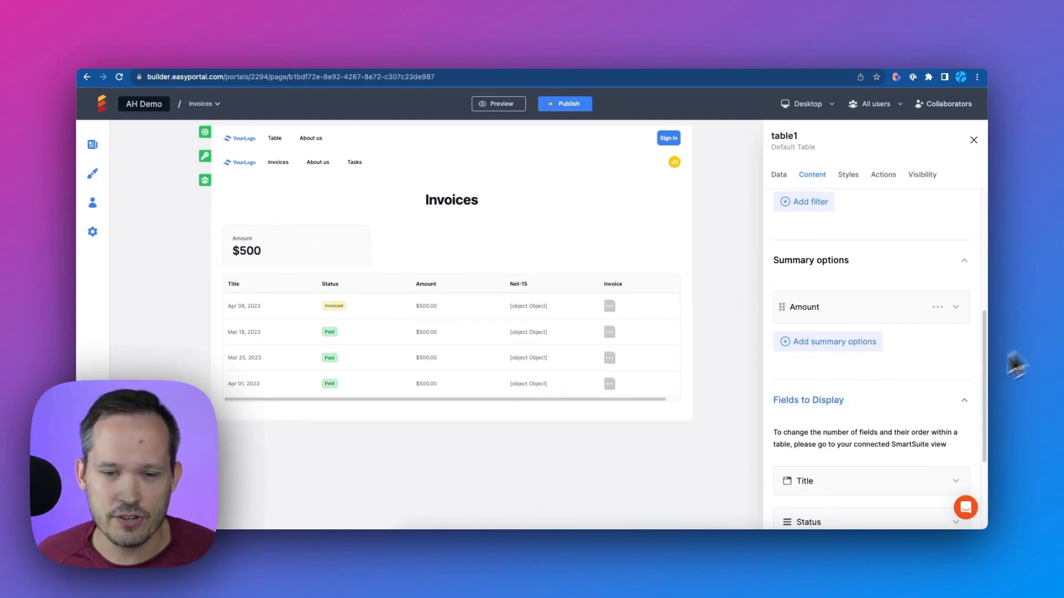
pyautogui.scroll(-3, 949, 385)
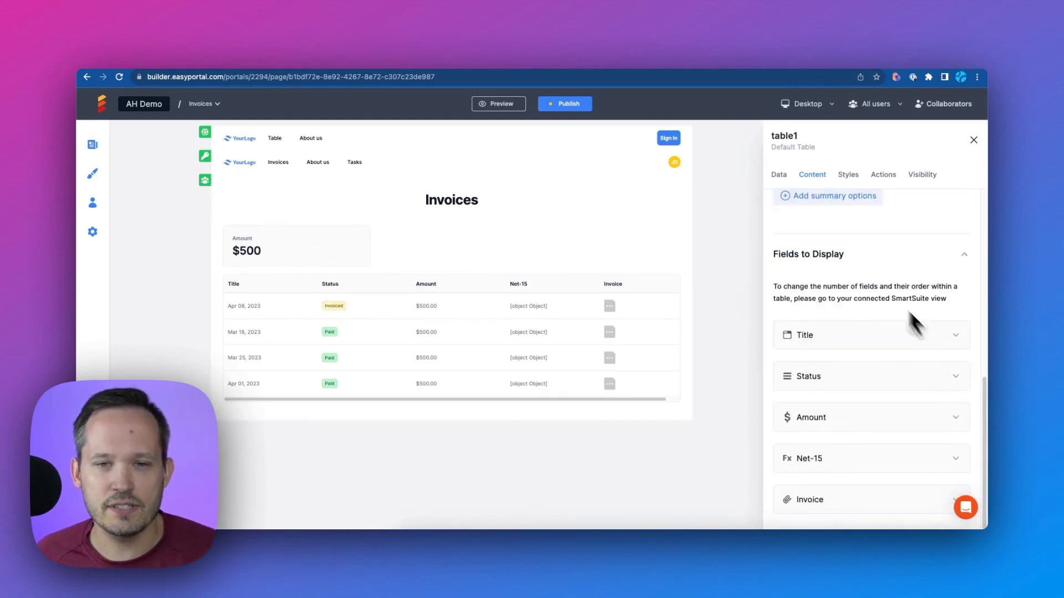
# Review the Invoices table's data source and list settings and the display options of its Status field.
pyautogui.click(782, 179)
pyautogui.scroll(-3, 849, 321)
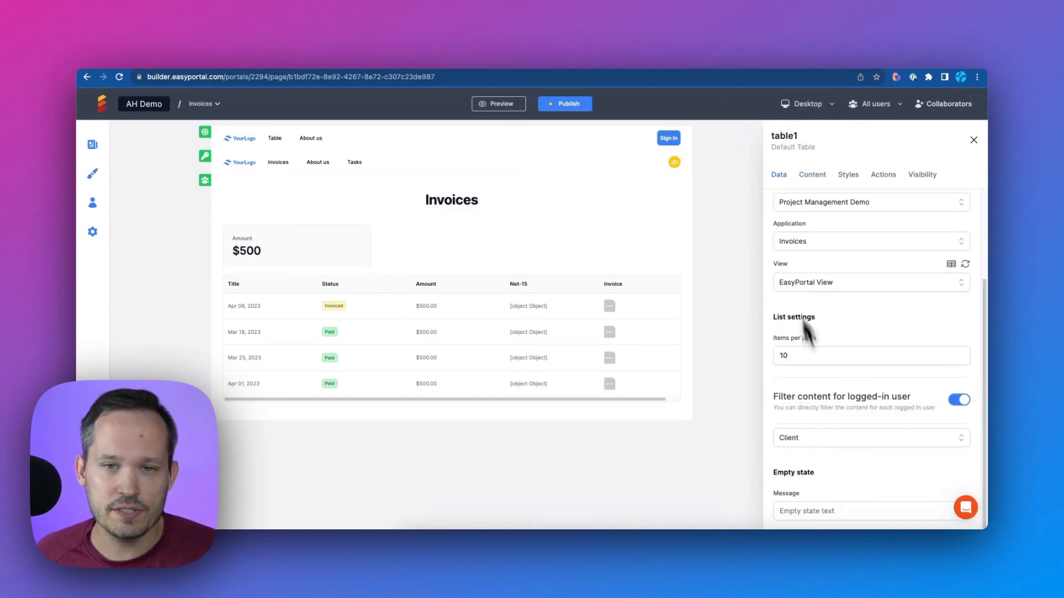
pyautogui.click(812, 177)
pyautogui.scroll(-8, 839, 354)
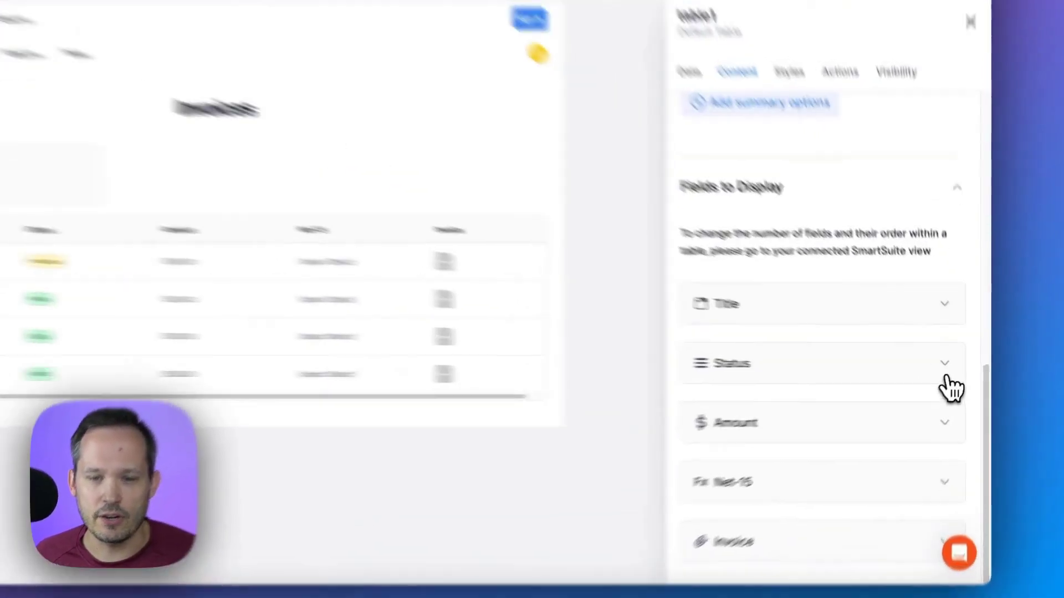
pyautogui.click(956, 377)
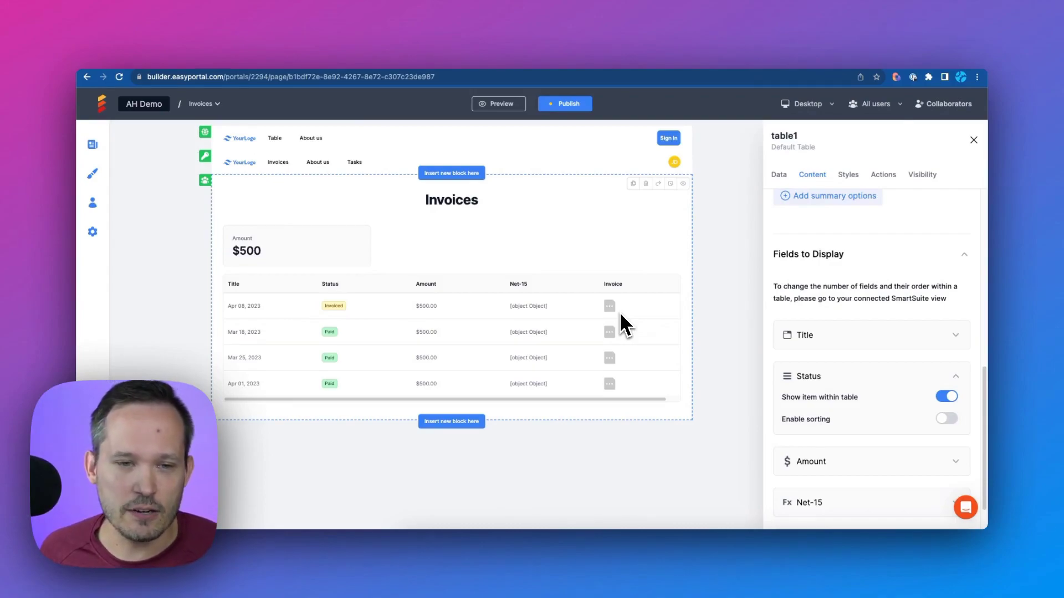
pyautogui.scroll(-2, 803, 304)
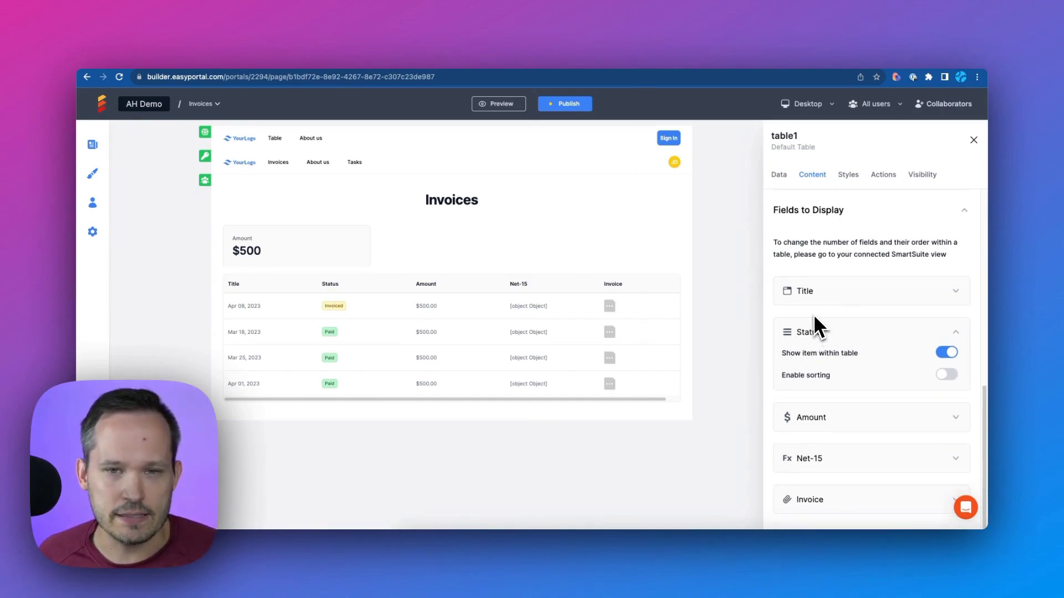
# Publish the portal updates and copy the magic link of the guest user in the Client group.
pyautogui.click(573, 105)
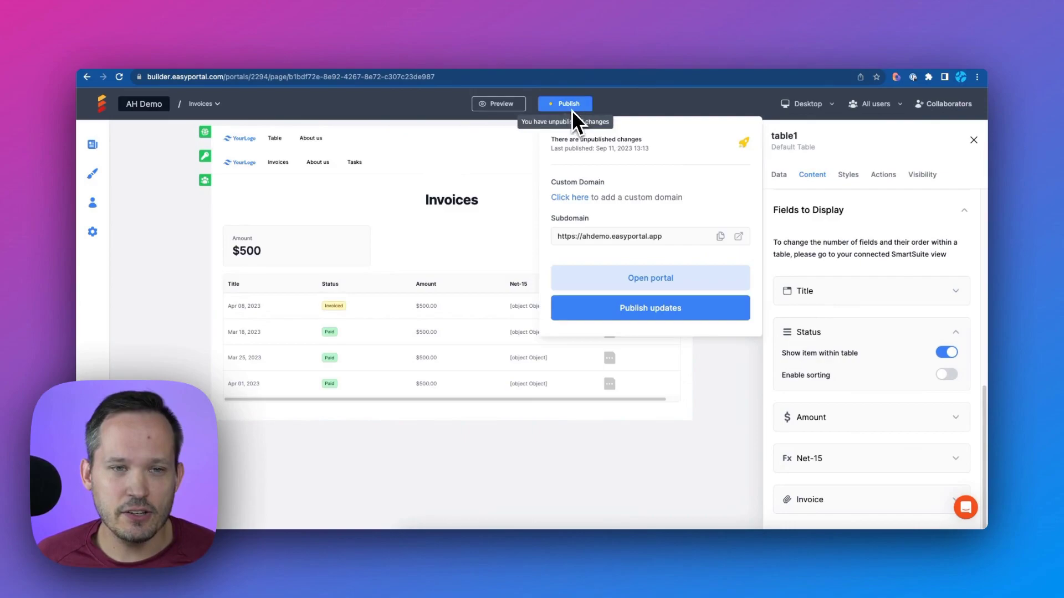
pyautogui.click(674, 315)
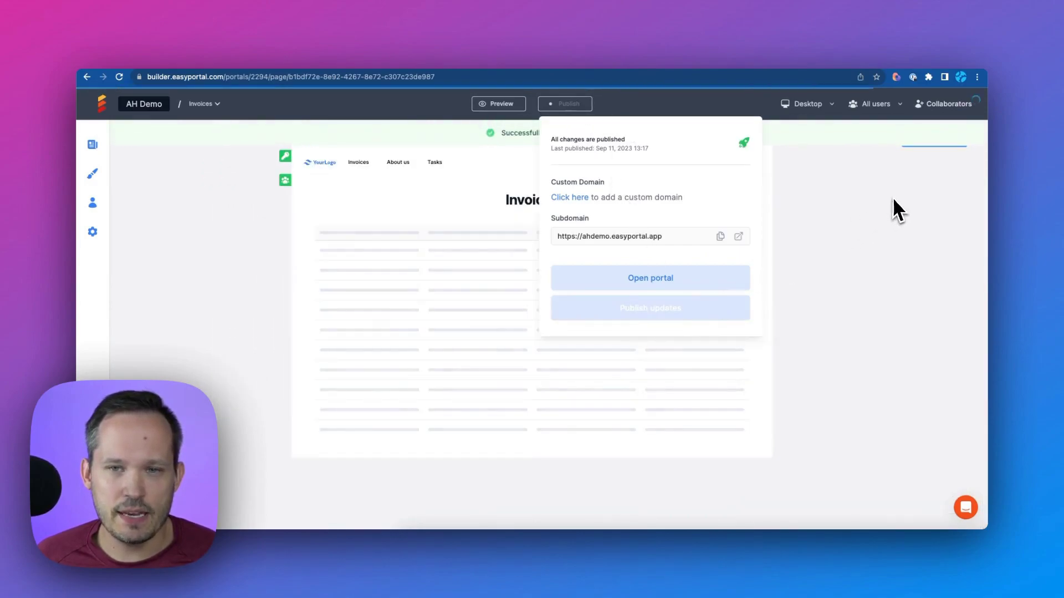
pyautogui.click(93, 203)
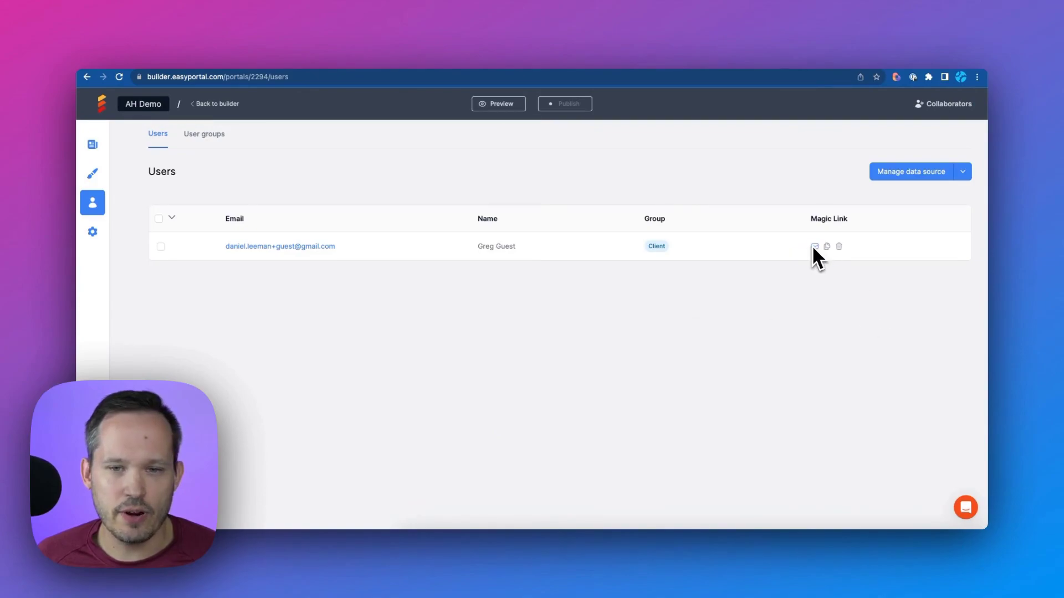
pyautogui.click(826, 247)
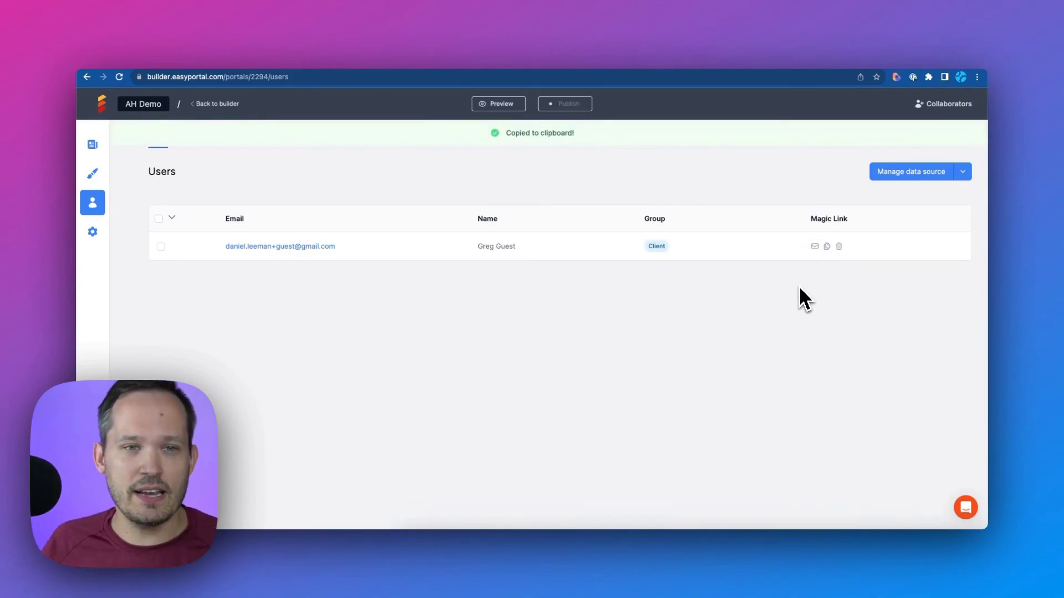
# Open the portal as the guest user by pasting the copied magic link into a new browser tab.
pyautogui.press('super+t')
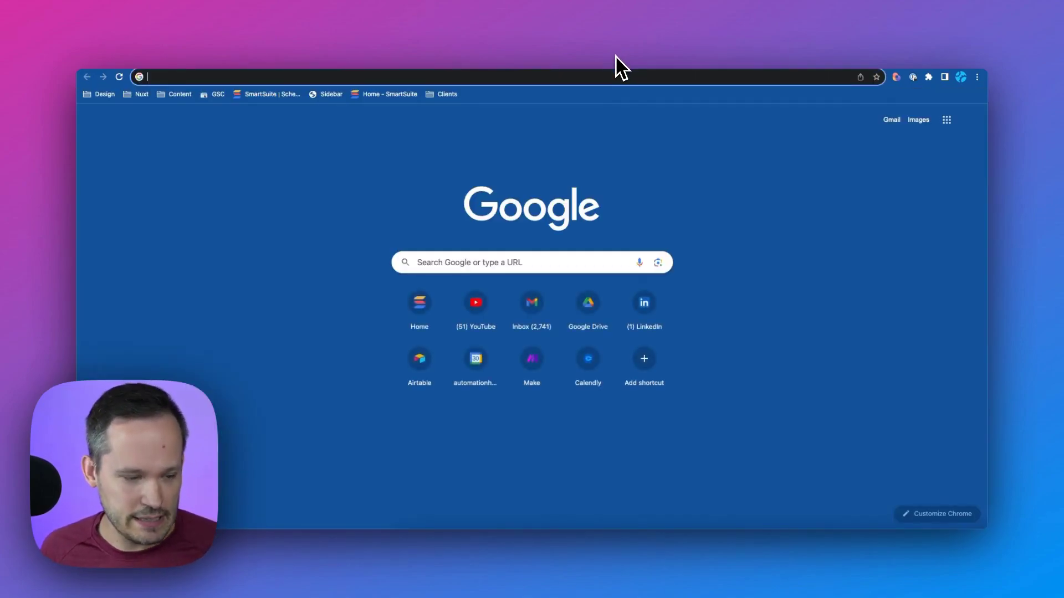
pyautogui.press('super+v')
pyautogui.press('Return')
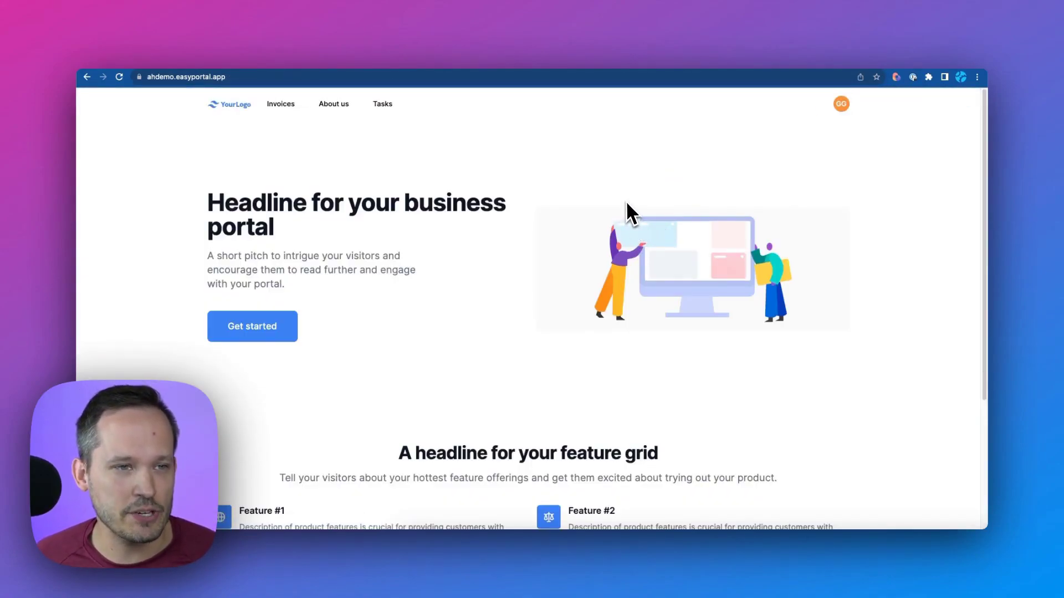
# Look over the portal's home page and compare its Invoices page with EasyPortal View in SmartSuite.
pyautogui.scroll(-3, 629, 212)
pyautogui.scroll(3, 629, 212)
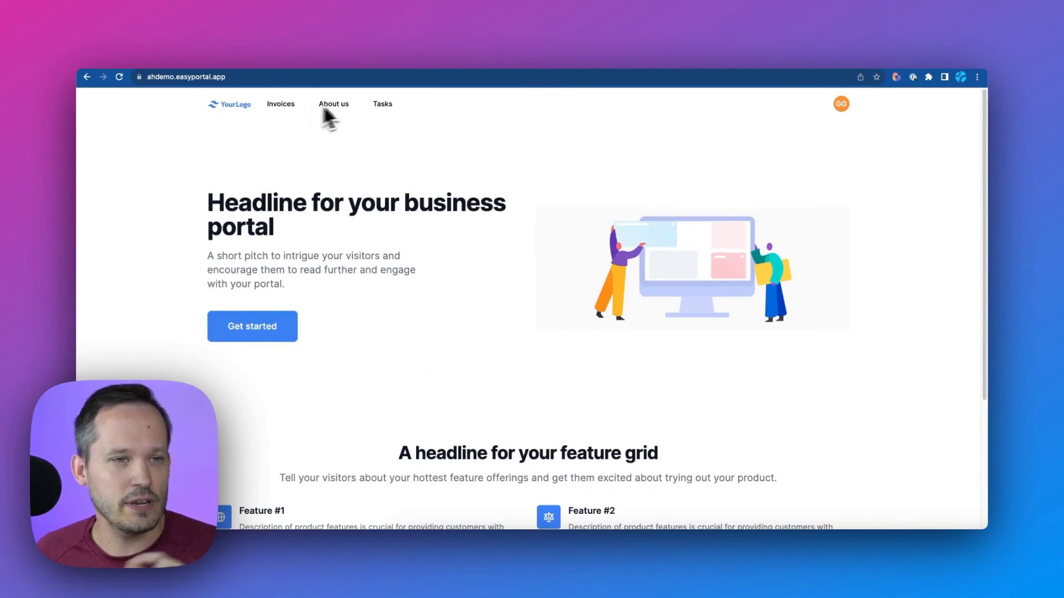
pyautogui.click(280, 106)
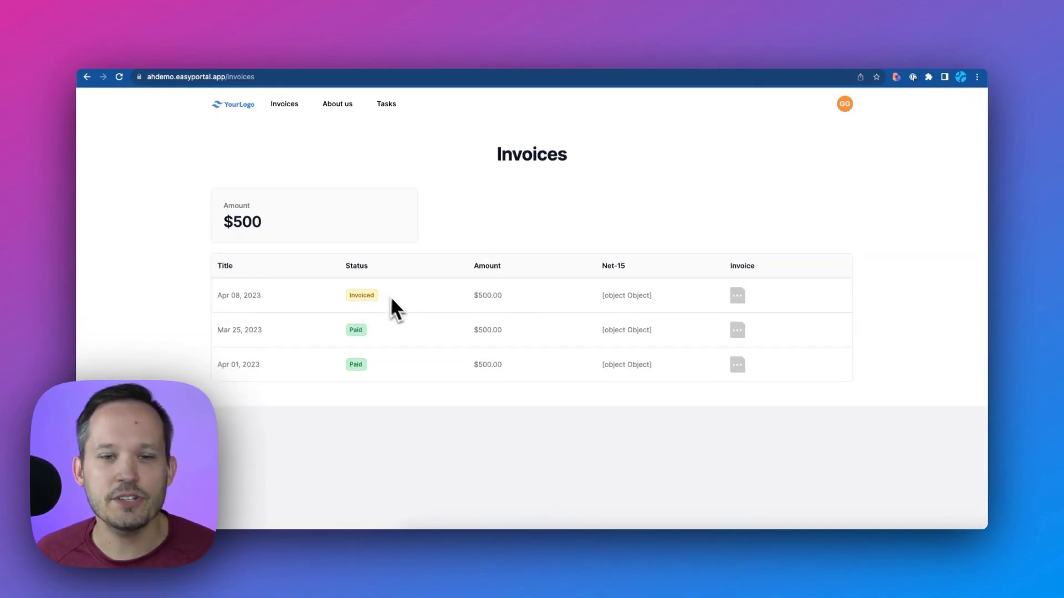
pyautogui.click(406, 62)
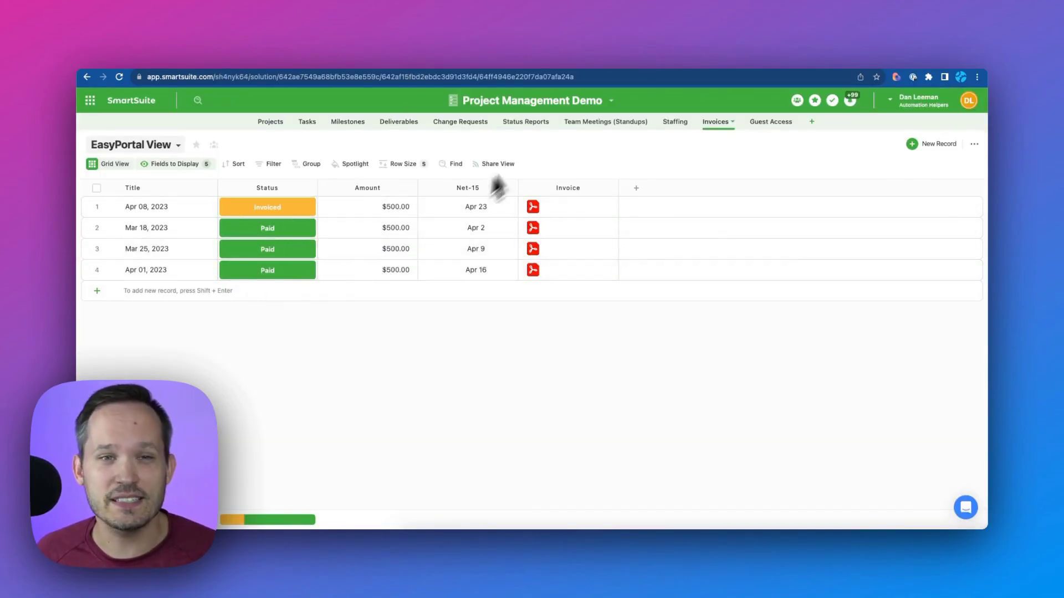
# Back in the EasyPortal builder, open the Tasks page and add a default Card view block.
pyautogui.click(627, 58)
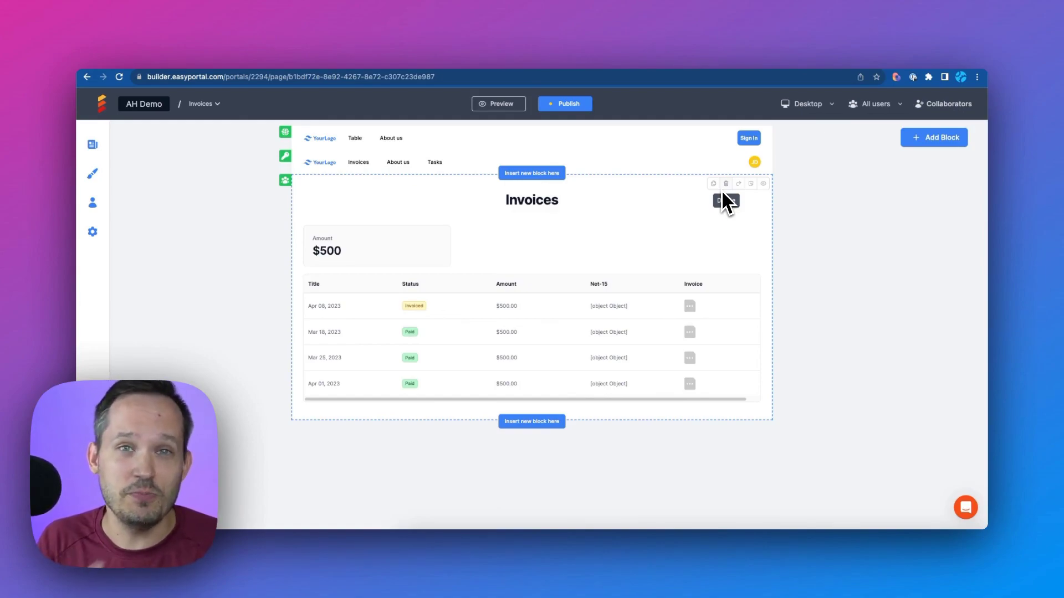
pyautogui.click(99, 145)
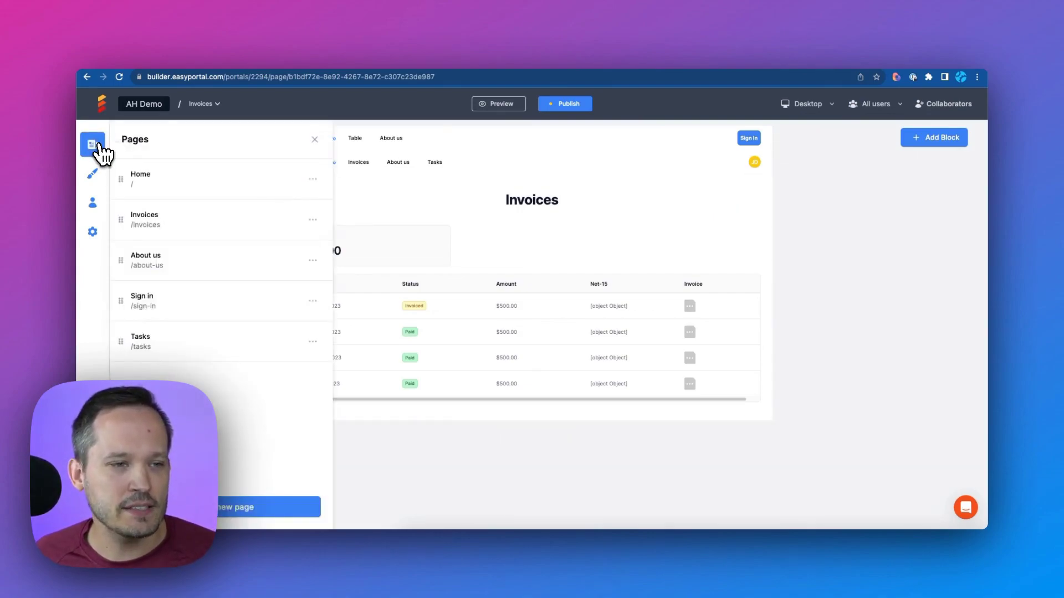
pyautogui.click(178, 338)
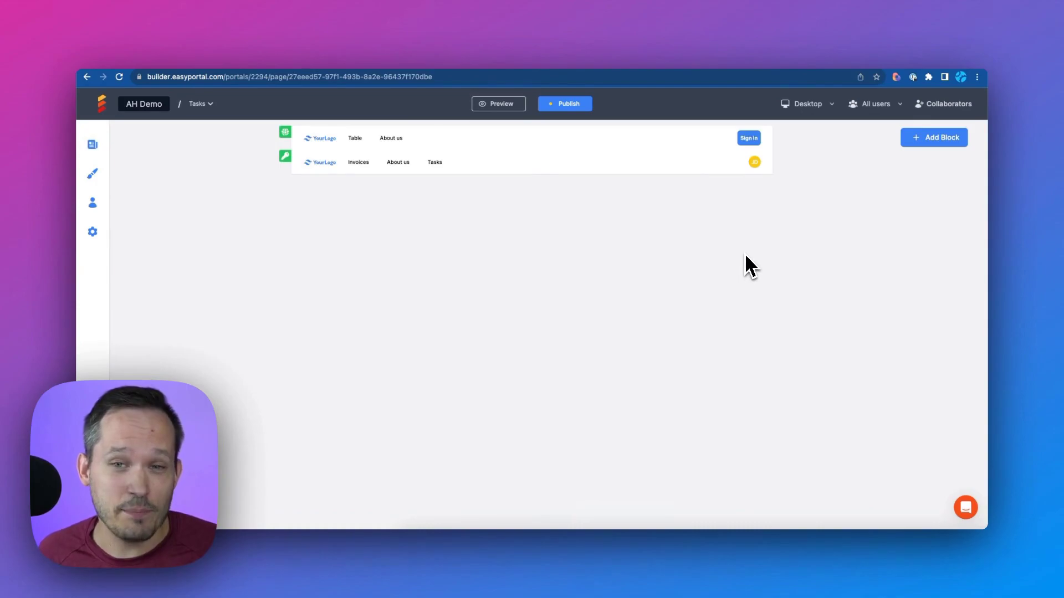
pyautogui.click(926, 137)
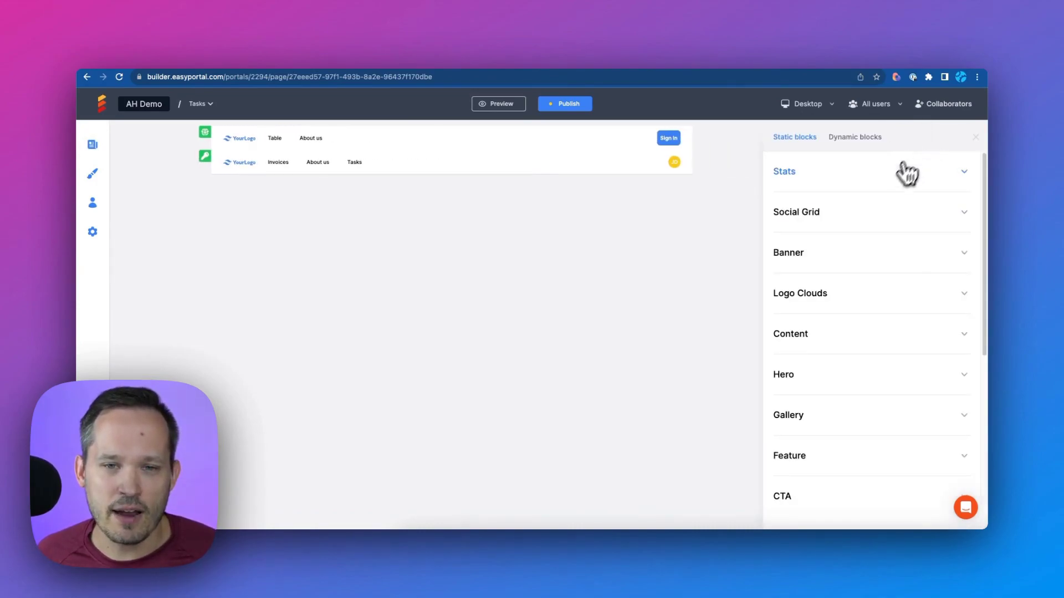
pyautogui.click(863, 141)
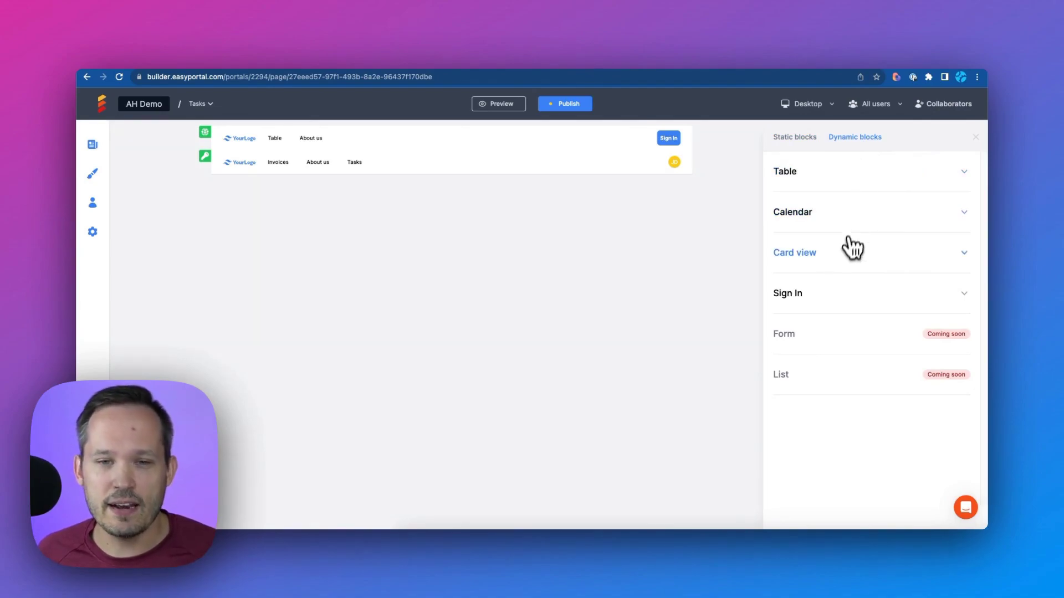
pyautogui.click(851, 252)
pyautogui.click(808, 298)
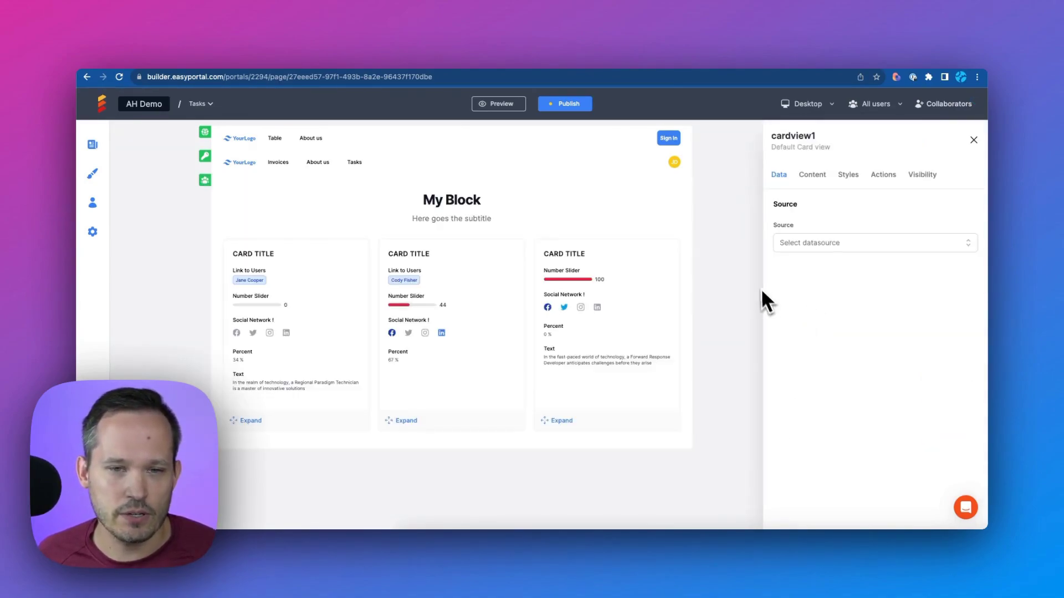
# Connect the card view to SmartSuite's Automation Helpers workspace, Project Management Demo solution, Tasks application and EasyPortal Task Cards view.
pyautogui.click(837, 244)
pyautogui.click(838, 281)
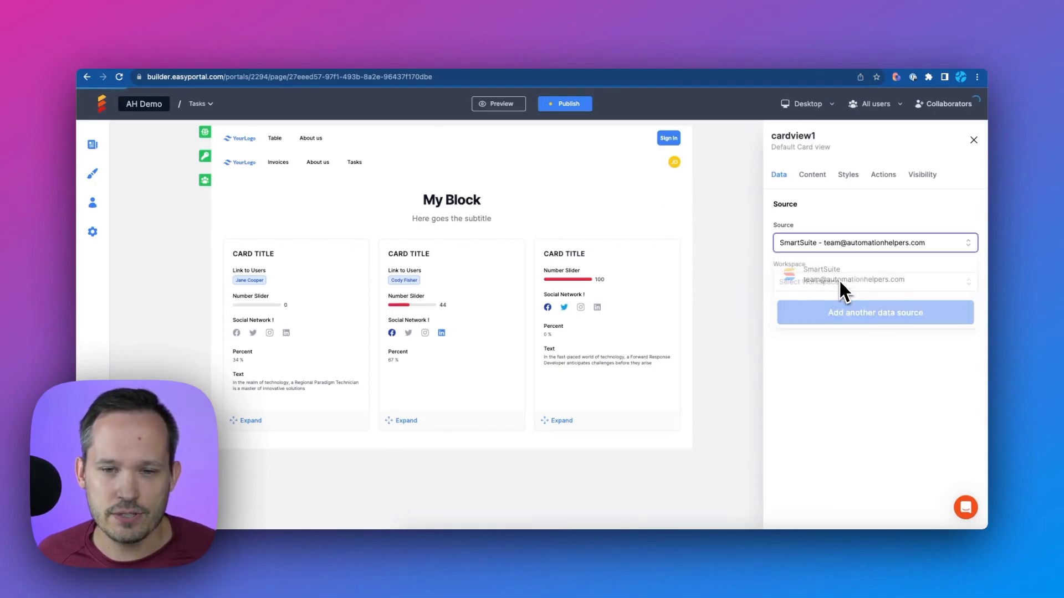
pyautogui.click(820, 374)
pyautogui.scroll(-1, 825, 413)
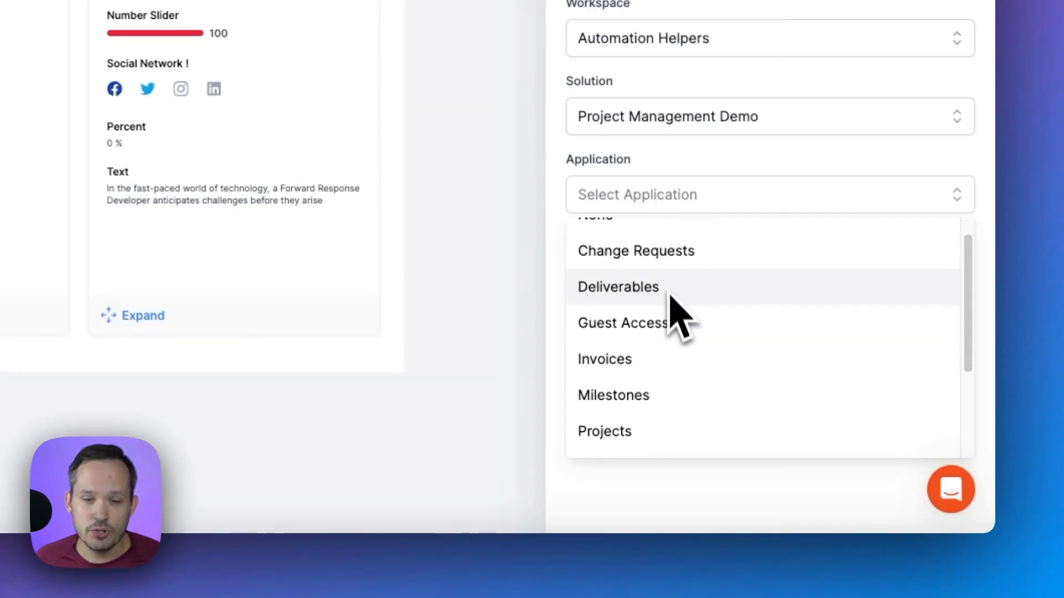
pyautogui.scroll(-3, 670, 300)
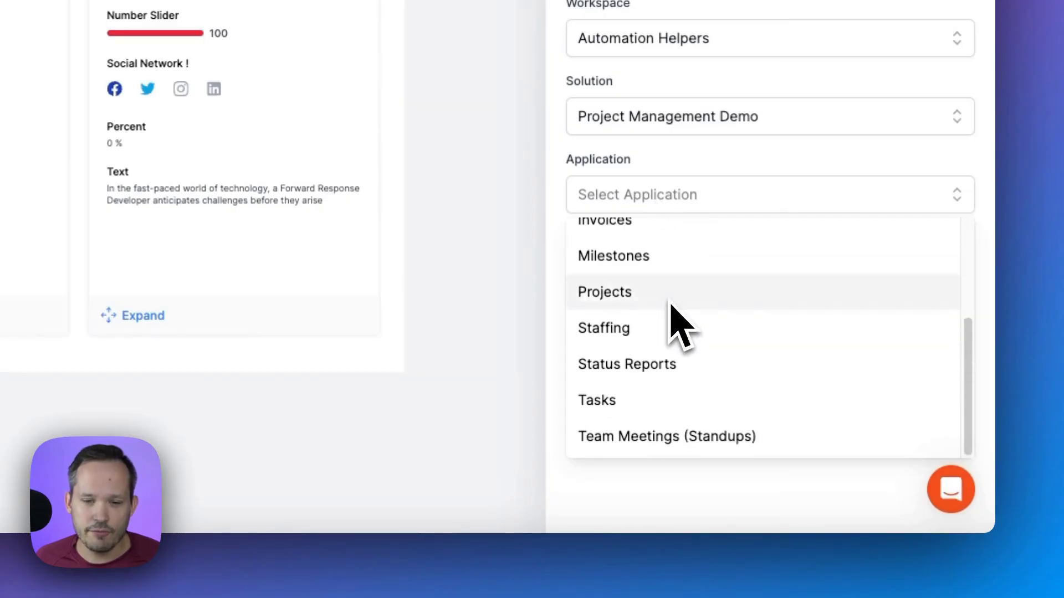
pyautogui.click(636, 388)
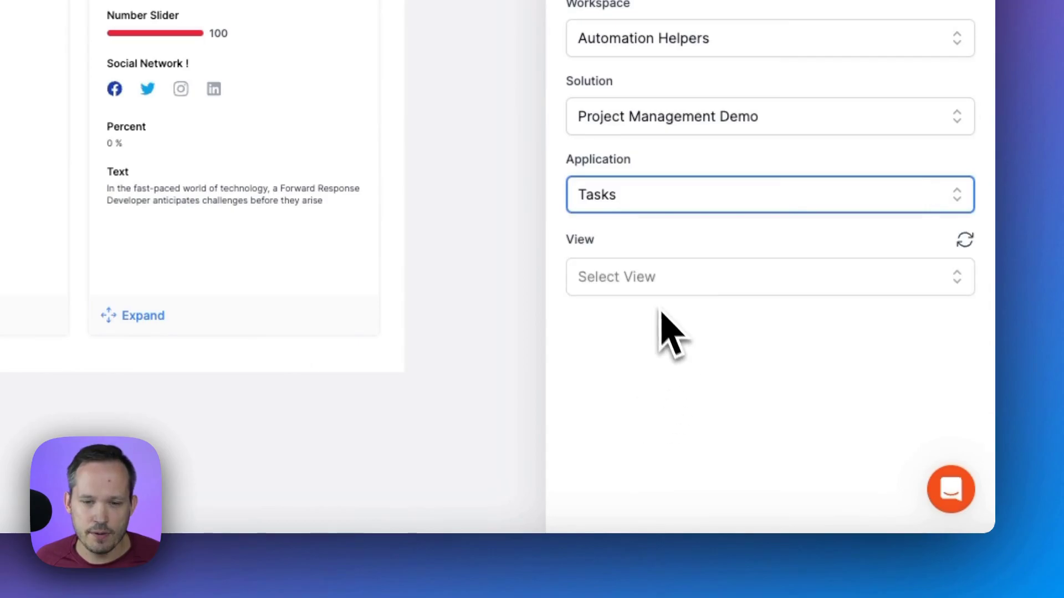
pyautogui.click(669, 282)
pyautogui.click(669, 359)
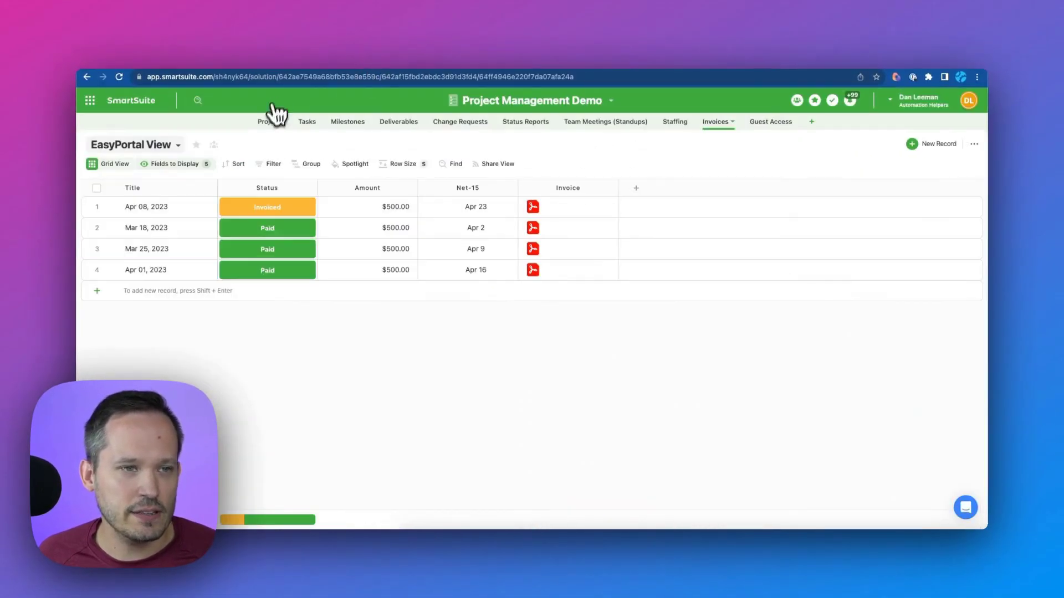
# In SmartSuite, examine the fields on the Tasks table's EasyPortal Task Cards view, including Client.
pyautogui.click(308, 121)
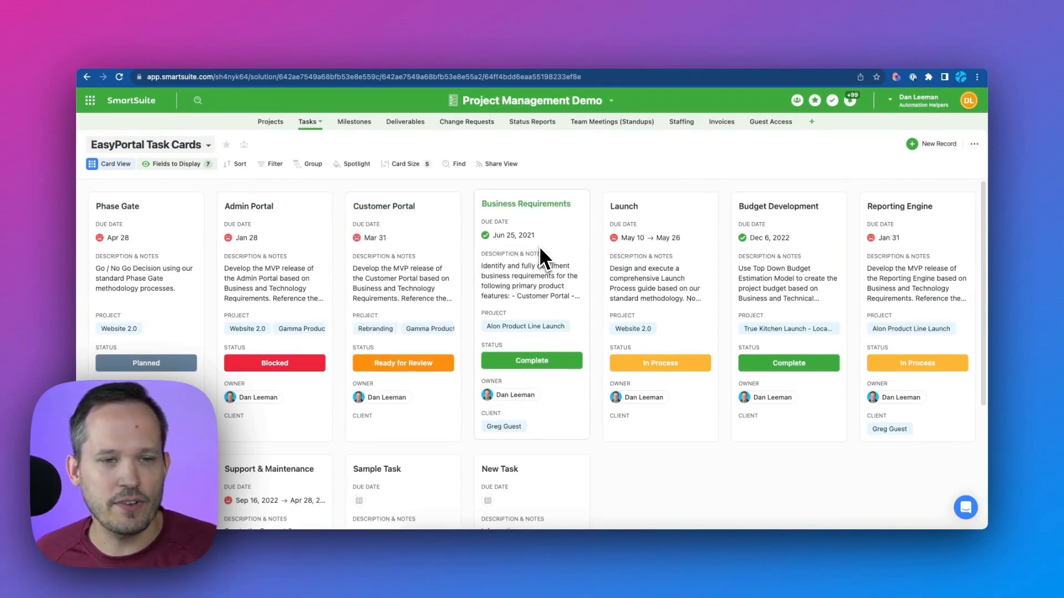
pyautogui.scroll(-1, 540, 246)
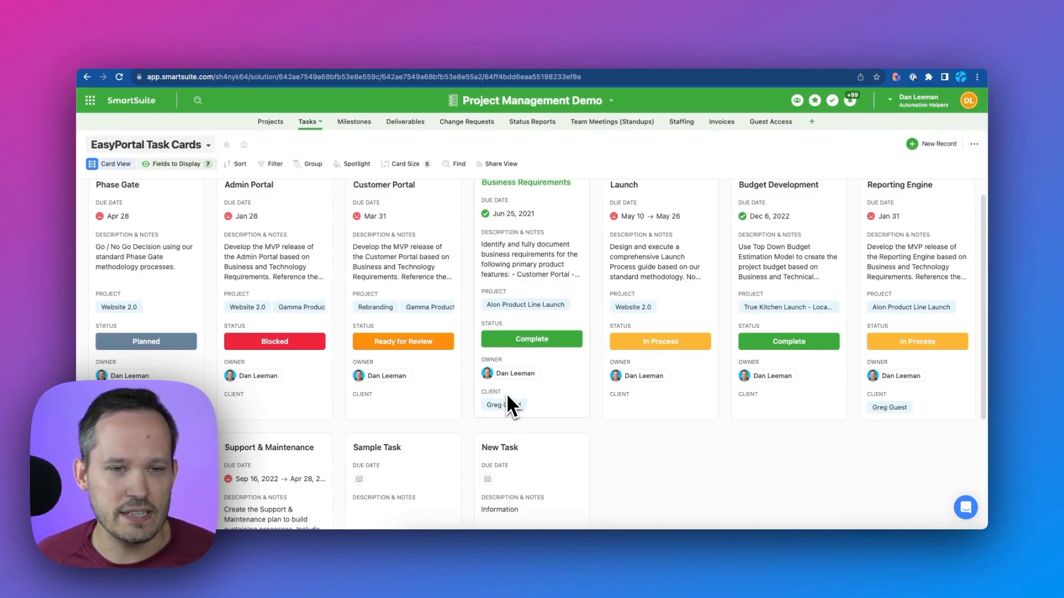
pyautogui.scroll(1, 504, 384)
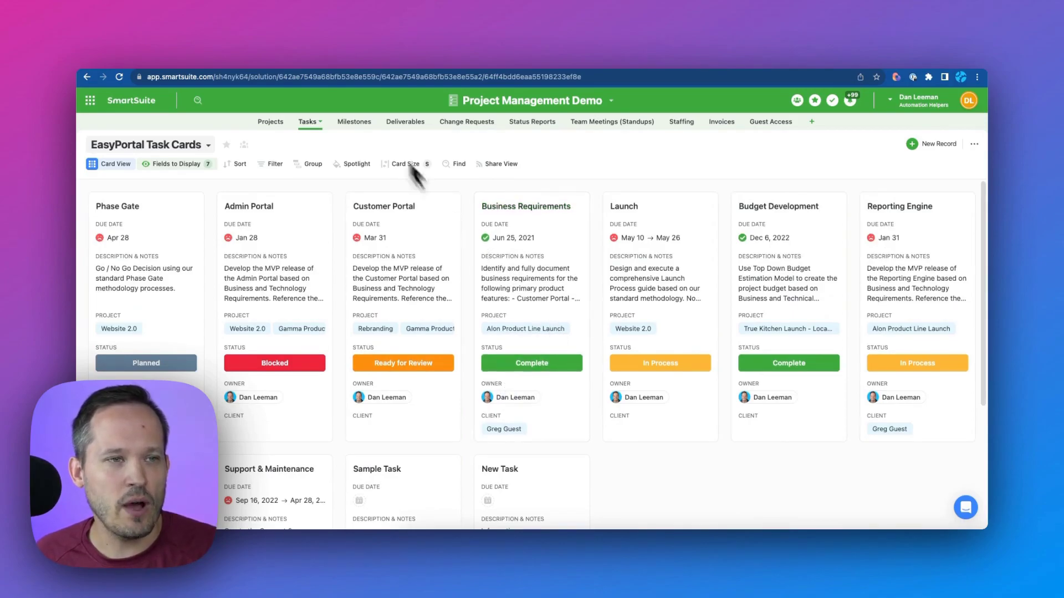
# Back in the EasyPortal builder, review the card view's task cards and its option to filter content for the logged-in user.
pyautogui.click(326, 8)
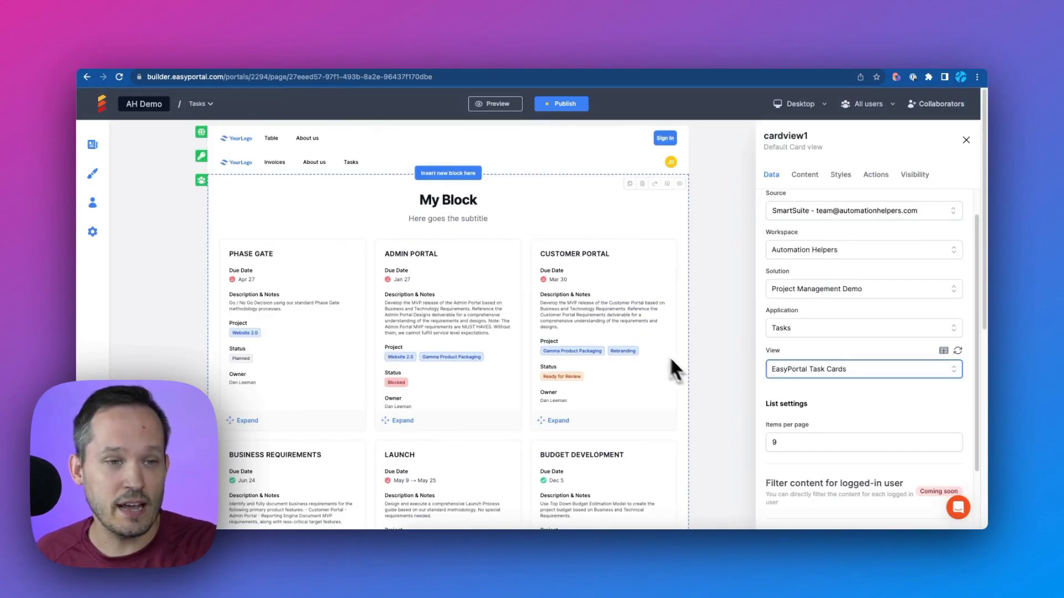
pyautogui.scroll(-2, 596, 326)
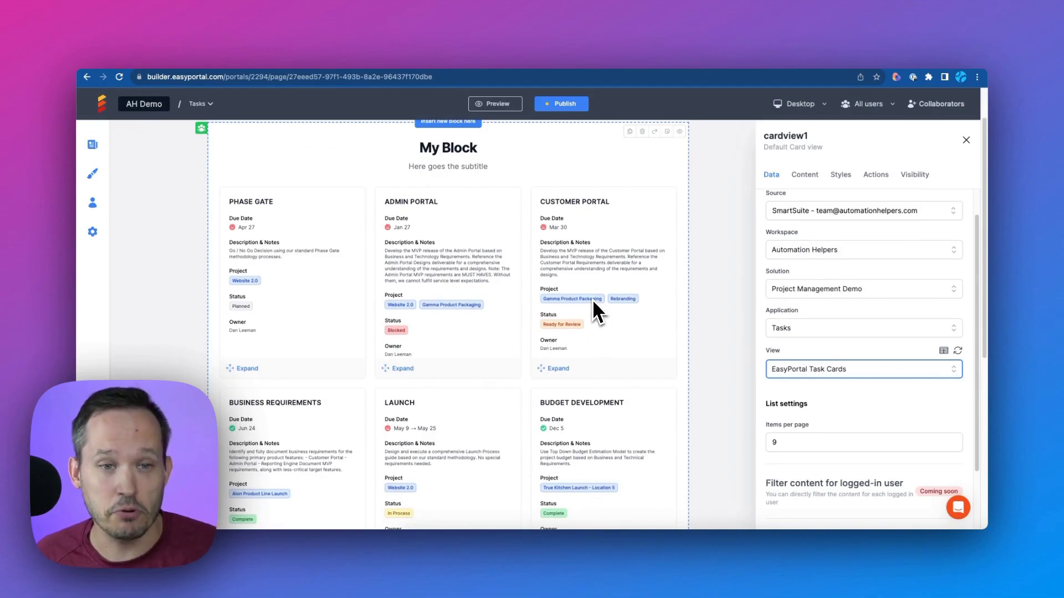
pyautogui.scroll(-2, 777, 309)
pyautogui.scroll(-1, 779, 312)
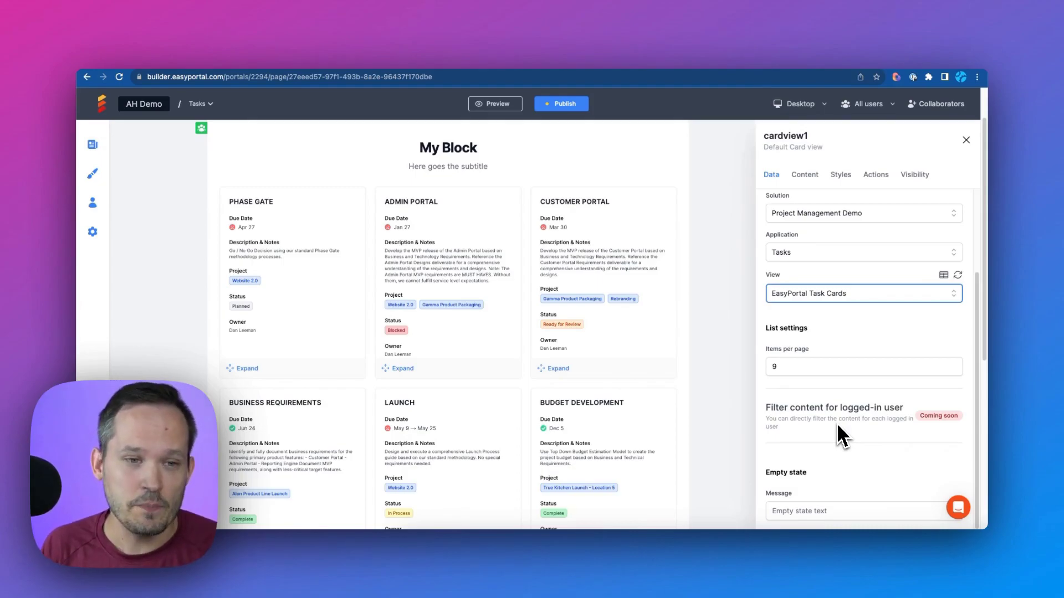
# Enable the card view's Create record topbar button and set its button text to "Create task".
pyautogui.click(874, 175)
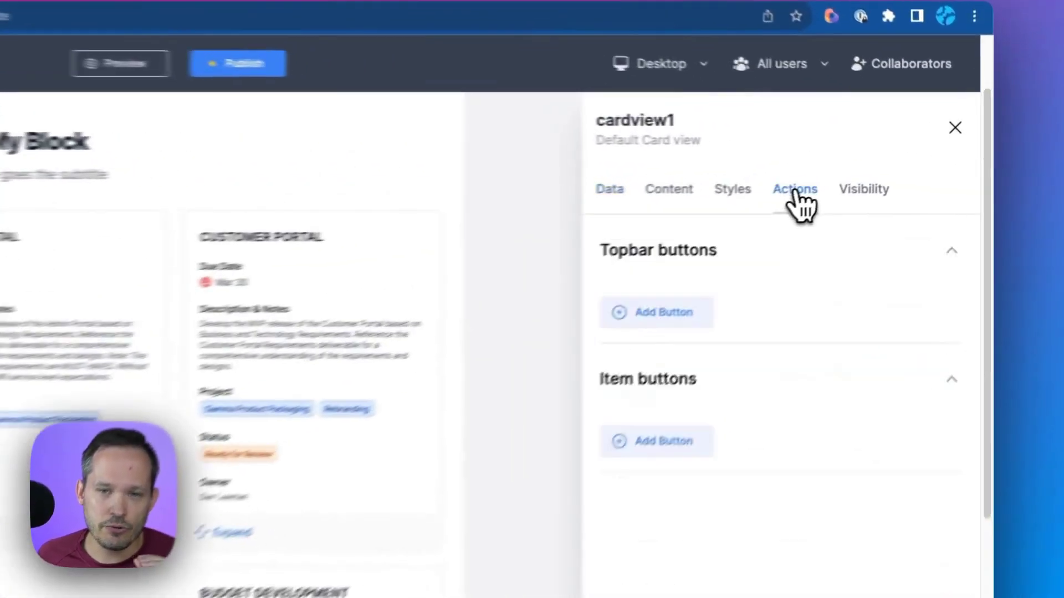
pyautogui.scroll(-1, 803, 310)
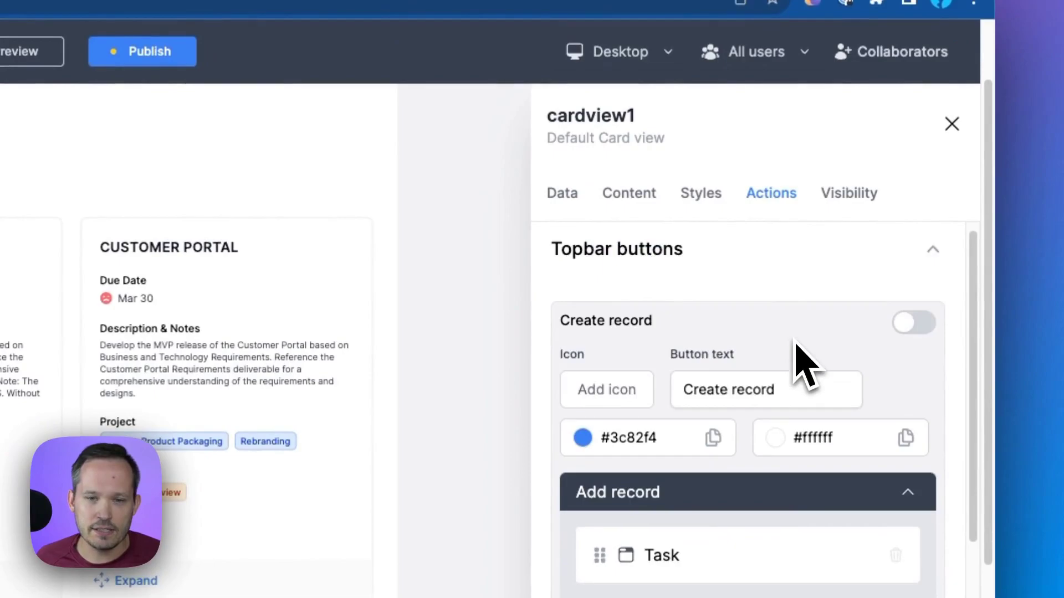
pyautogui.click(910, 312)
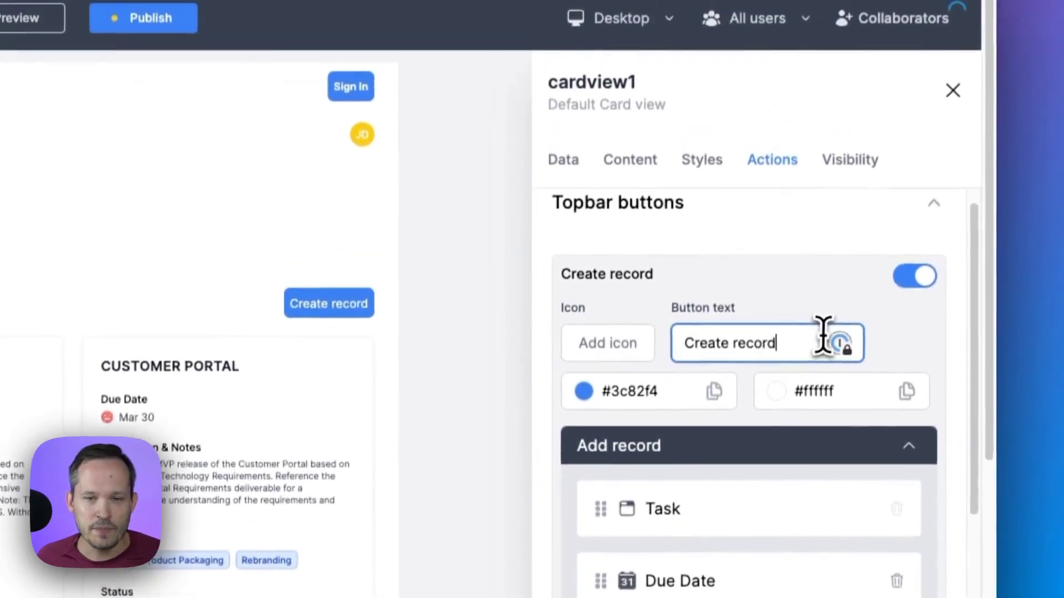
pyautogui.moveTo(826, 283); pyautogui.dragTo(739, 293)
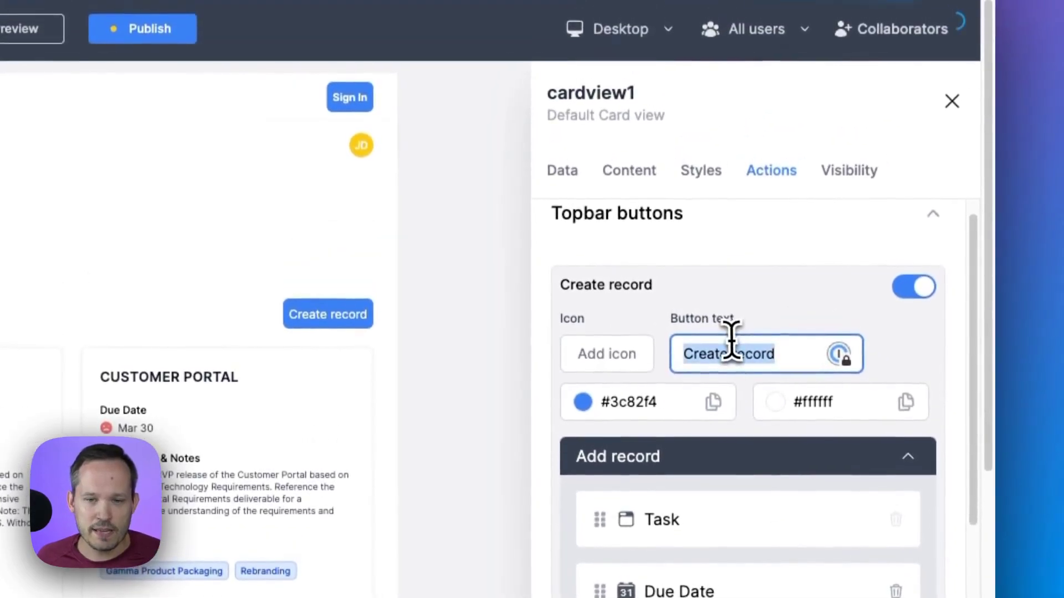
pyautogui.press('BackSpace')
pyautogui.press('BackSpace')
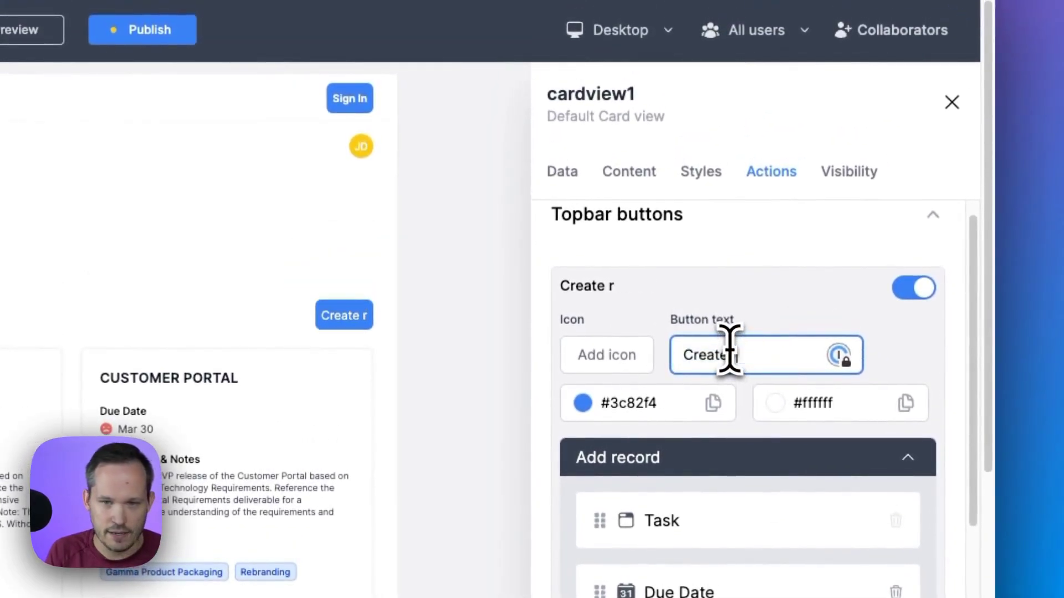
pyautogui.write('task')
# Set the card view block's title to "My Tasks" and clear its subtitle.
pyautogui.click(620, 171)
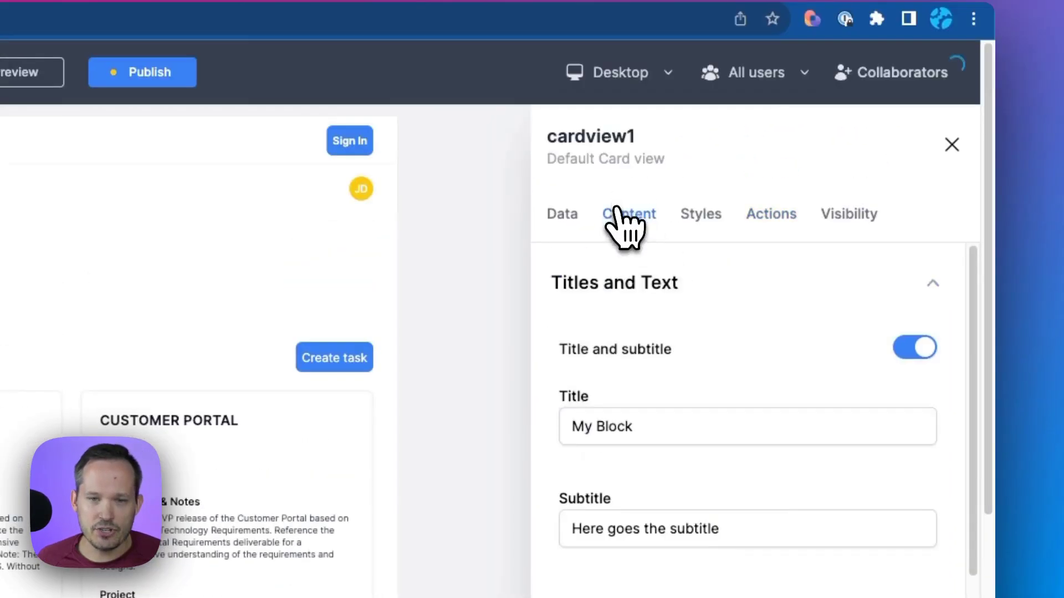
pyautogui.doubleClick(655, 425)
pyautogui.moveTo(656, 425); pyautogui.dragTo(554, 424)
pyautogui.write('Tas')
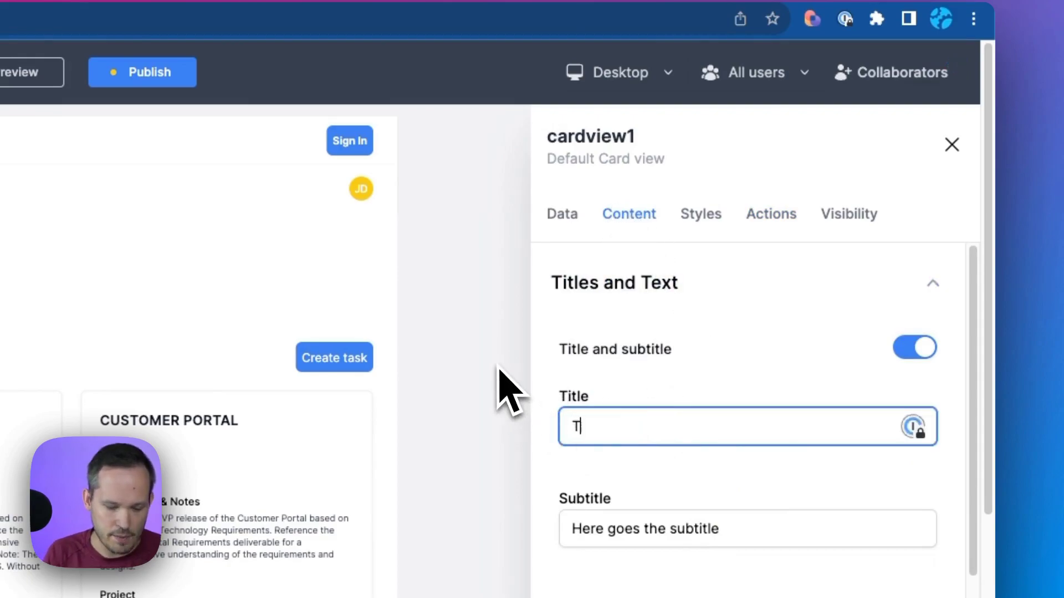
pyautogui.press('BackSpace')
pyautogui.press('BackSpace')
pyautogui.press('BackSpace')
pyautogui.write('My Ta')
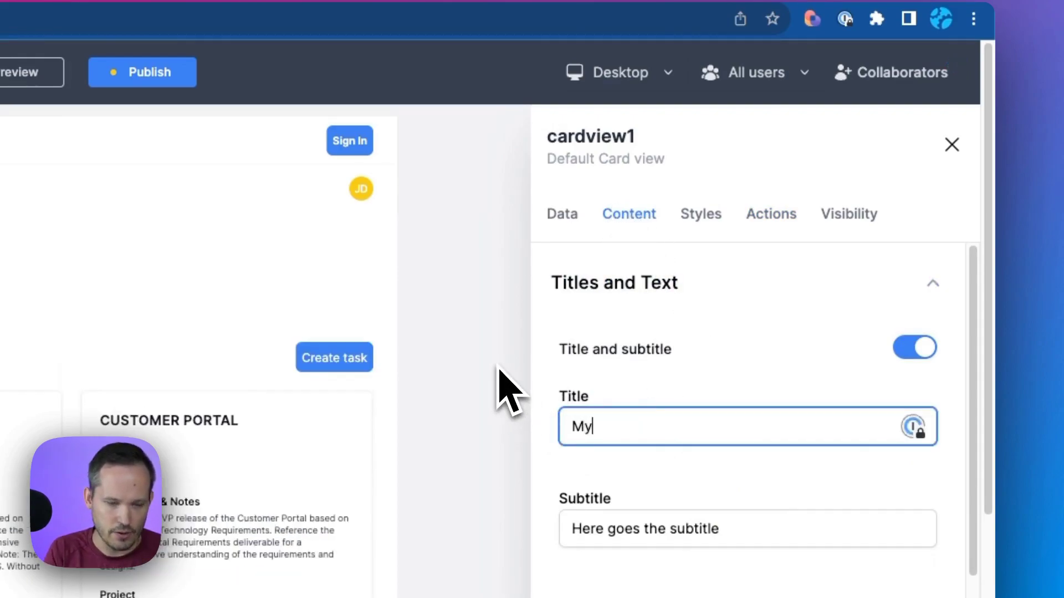
pyautogui.write('sks')
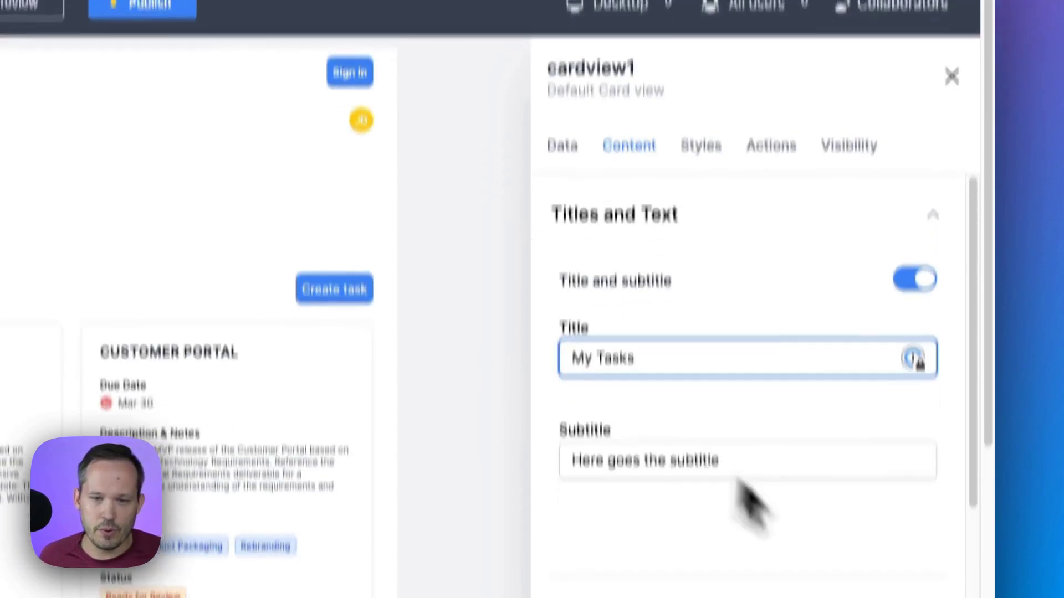
pyautogui.tripleClick(790, 372)
pyautogui.press('BackSpace')
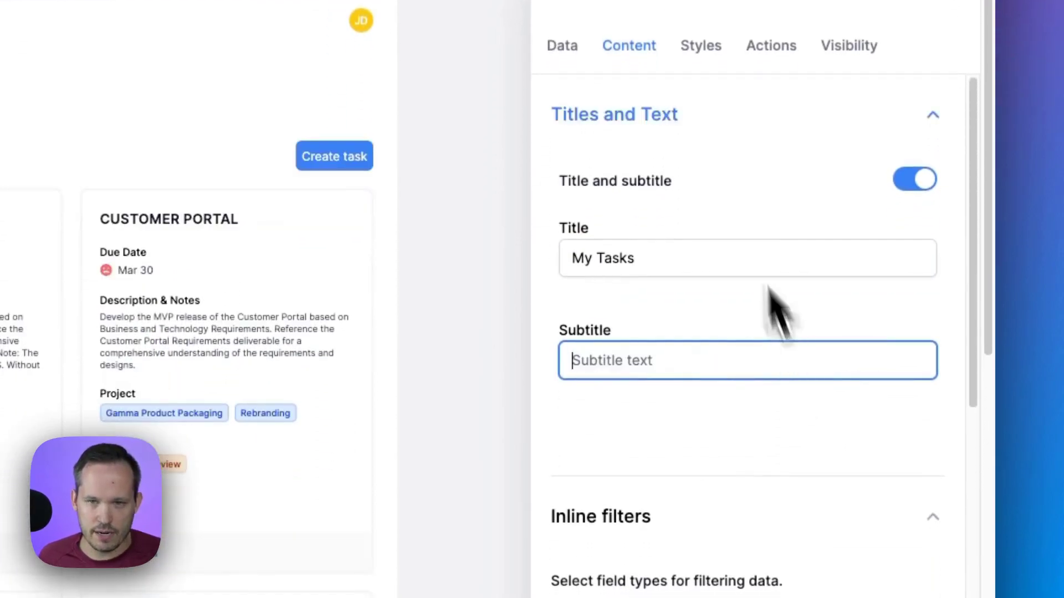
# Enable the card view's Edit record item button and review the fields offered for adding and editing tasks.
pyautogui.click(770, 126)
pyautogui.scroll(-1, 751, 443)
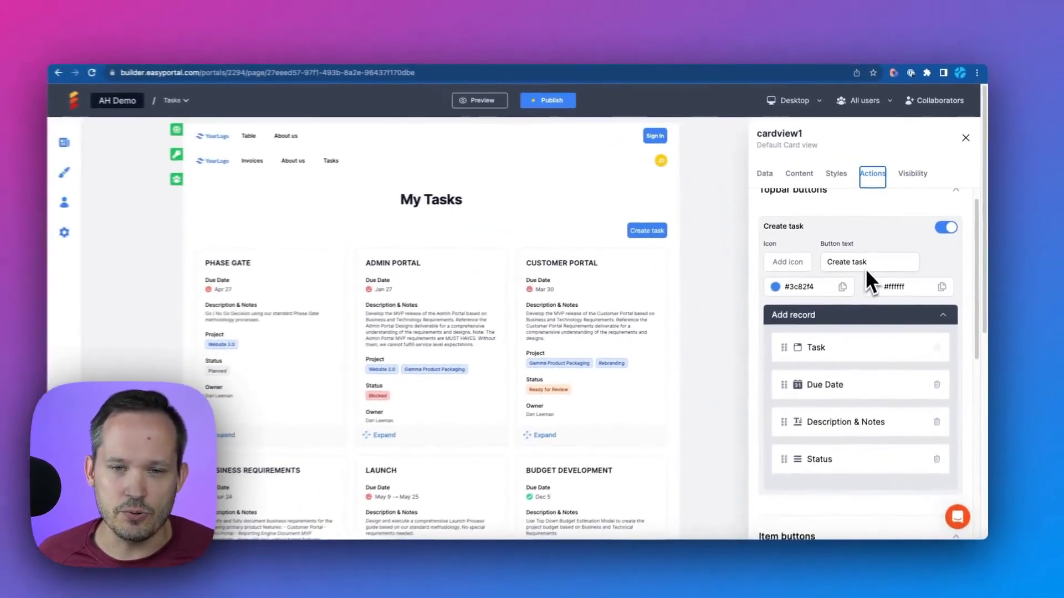
pyautogui.scroll(-3, 755, 325)
pyautogui.scroll(-2, 866, 277)
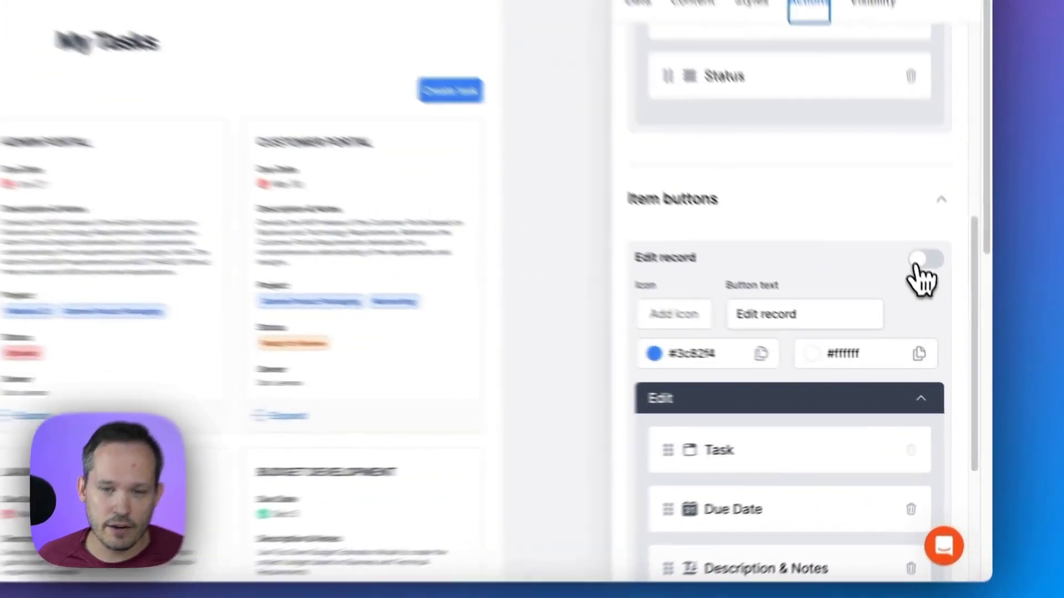
pyautogui.click(947, 333)
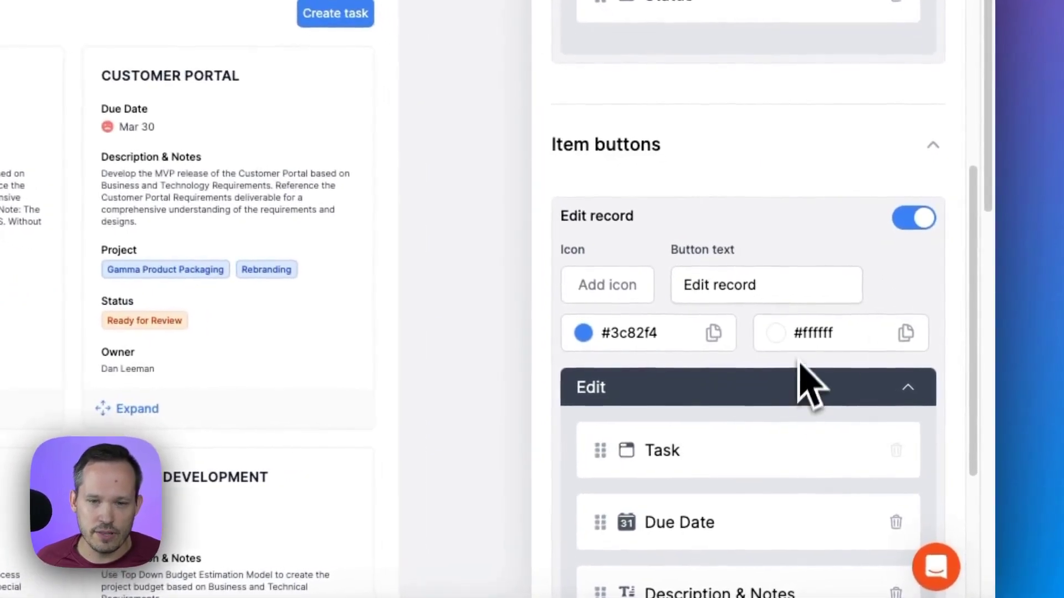
pyautogui.scroll(-1, 803, 344)
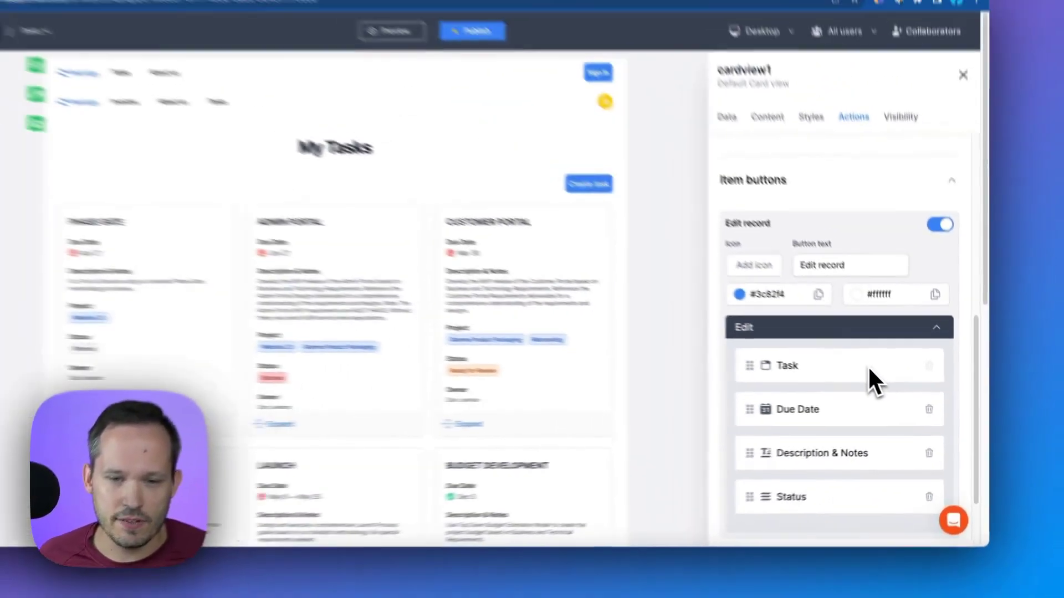
pyautogui.scroll(-2, 800, 338)
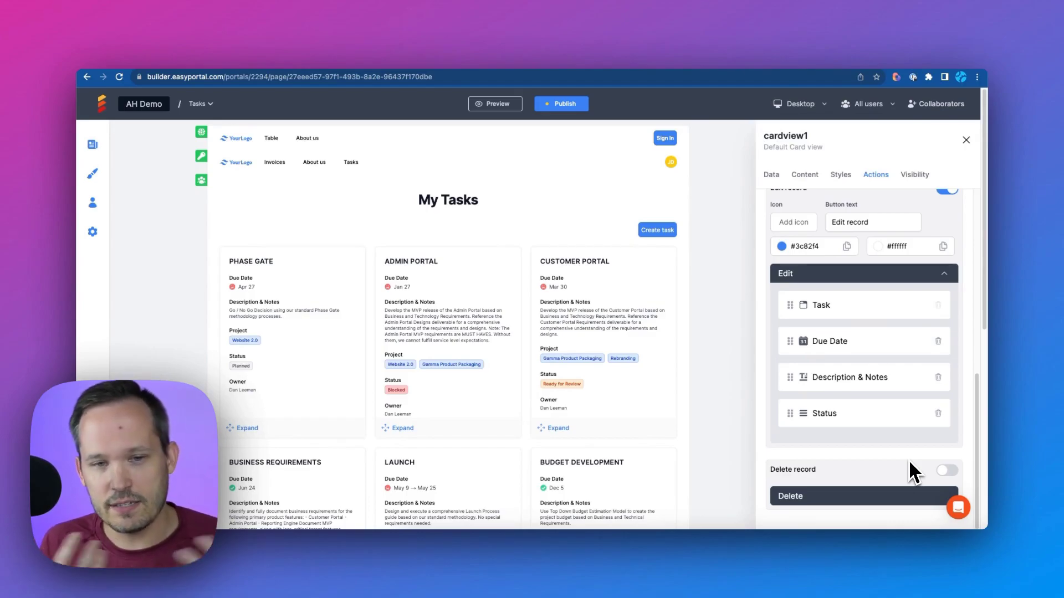
pyautogui.scroll(5, 886, 409)
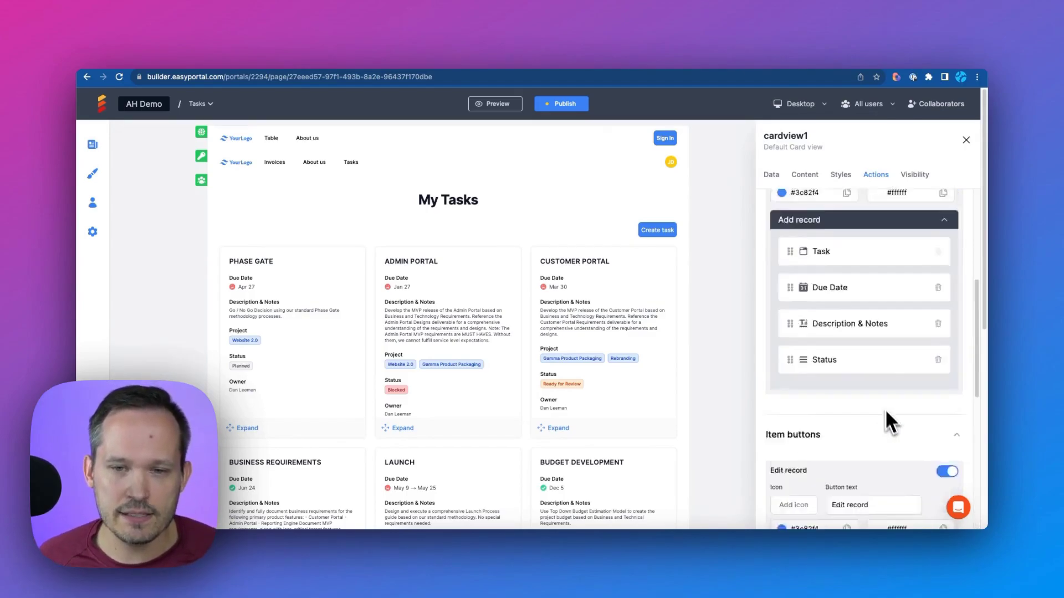
pyautogui.scroll(-1, 882, 403)
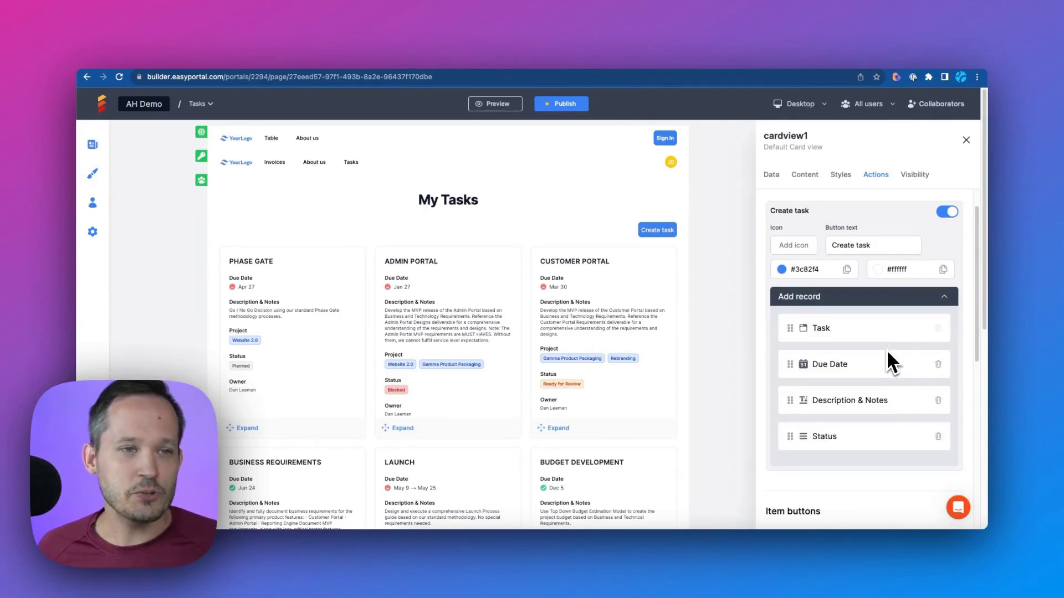
# Publish the latest portal updates.
pyautogui.click(434, 75)
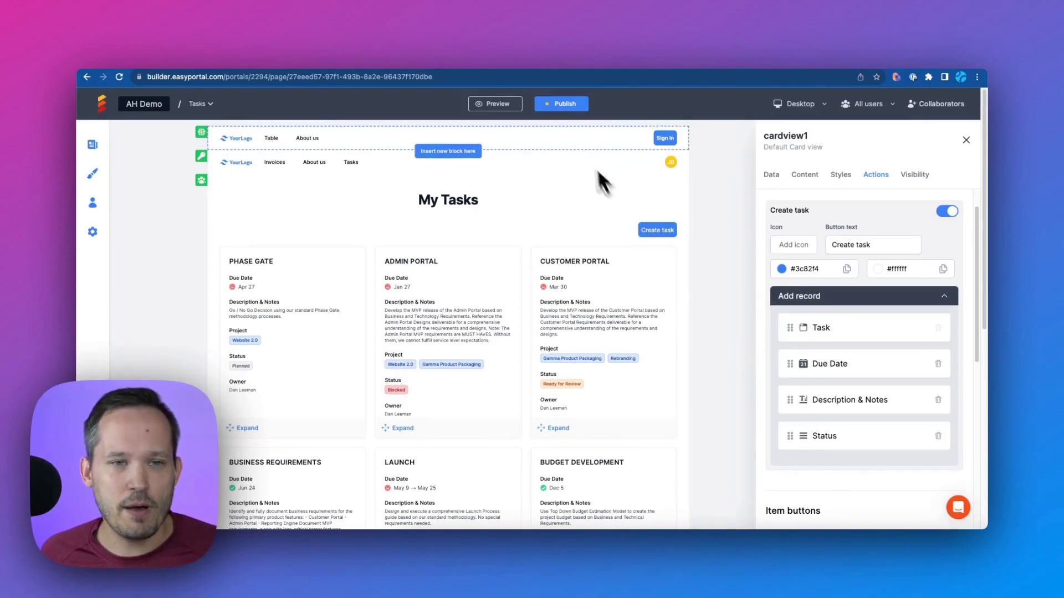
pyautogui.click(576, 105)
pyautogui.click(636, 308)
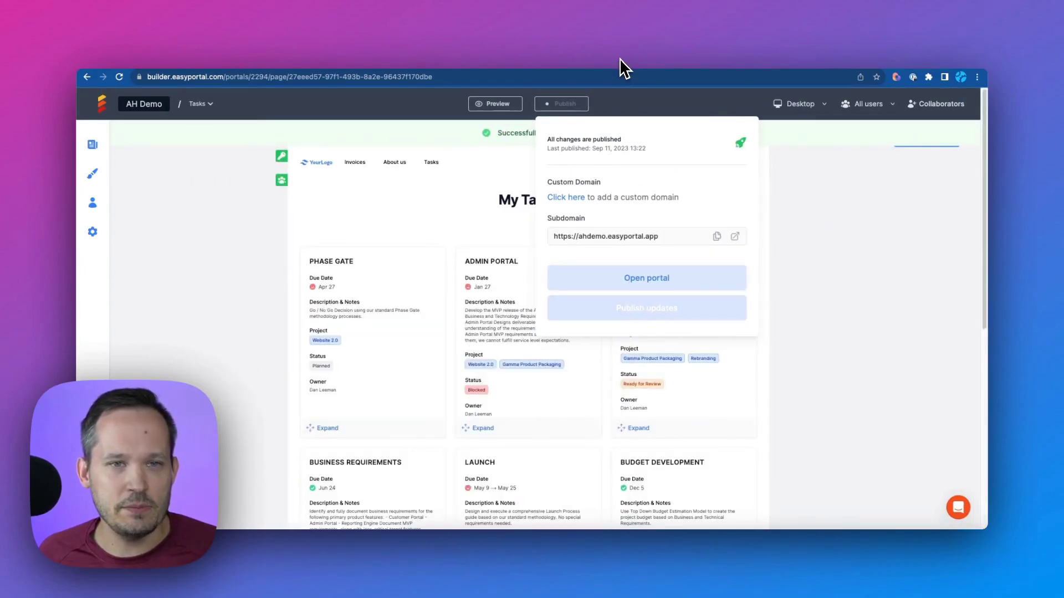
# Switch to the live AH Demo portal, reload it and view the task cards on the Tasks page.
pyautogui.click(620, 58)
pyautogui.click(118, 77)
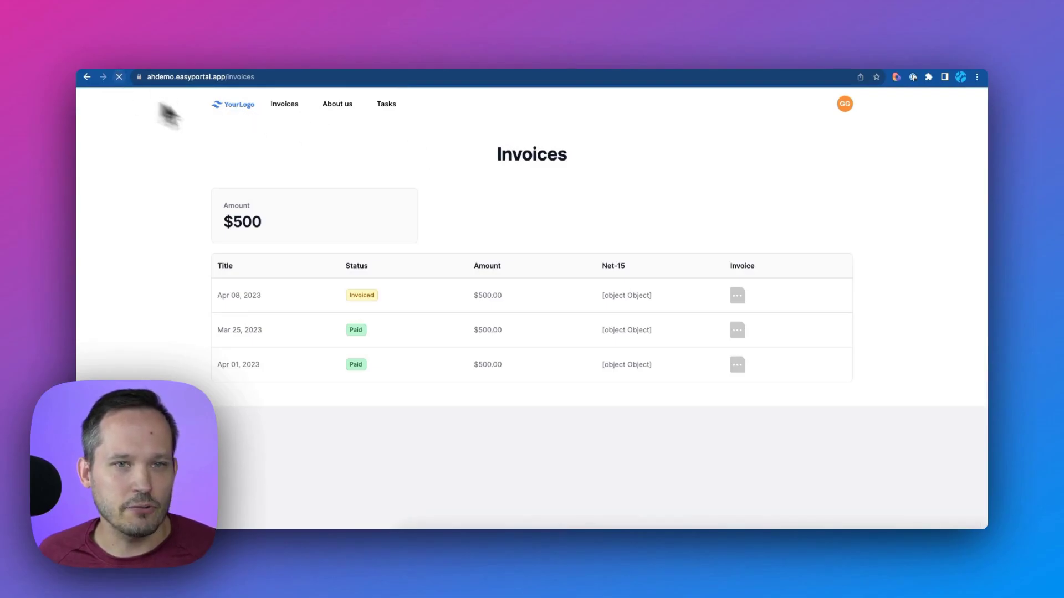
pyautogui.click(389, 106)
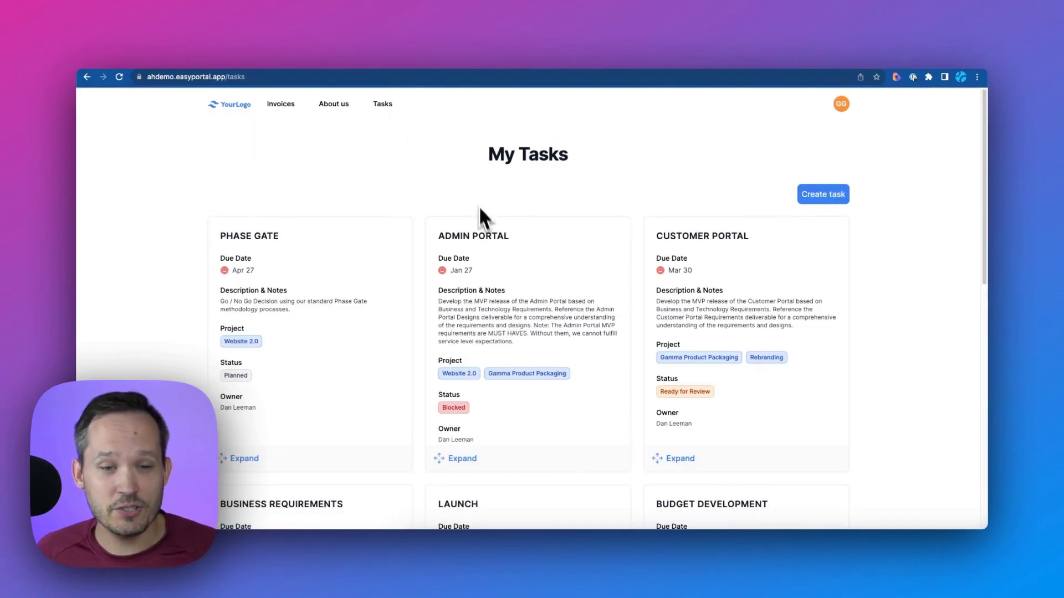
pyautogui.scroll(-1, 481, 217)
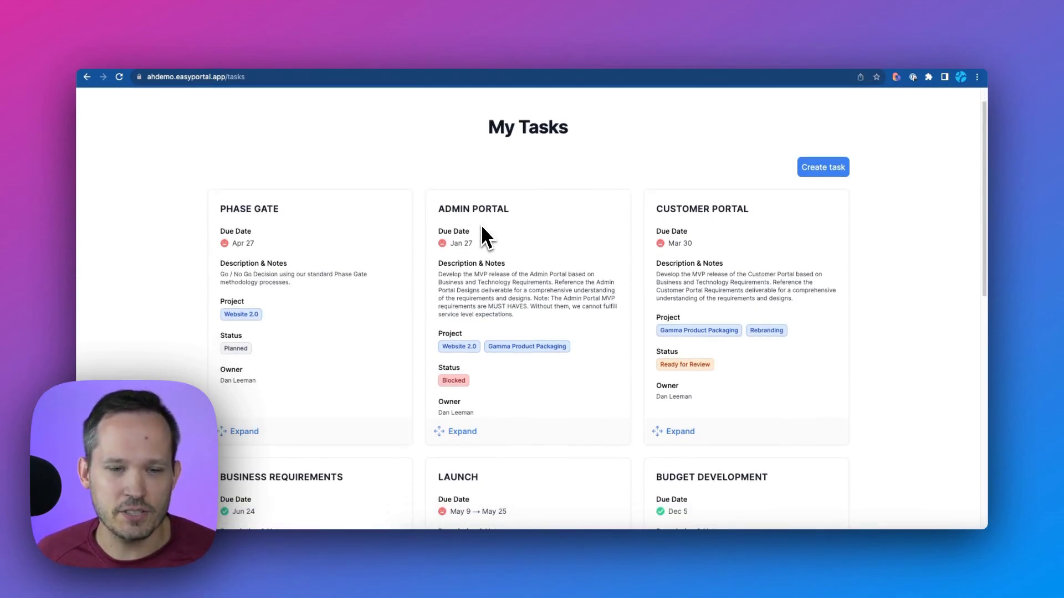
pyautogui.scroll(1, 587, 217)
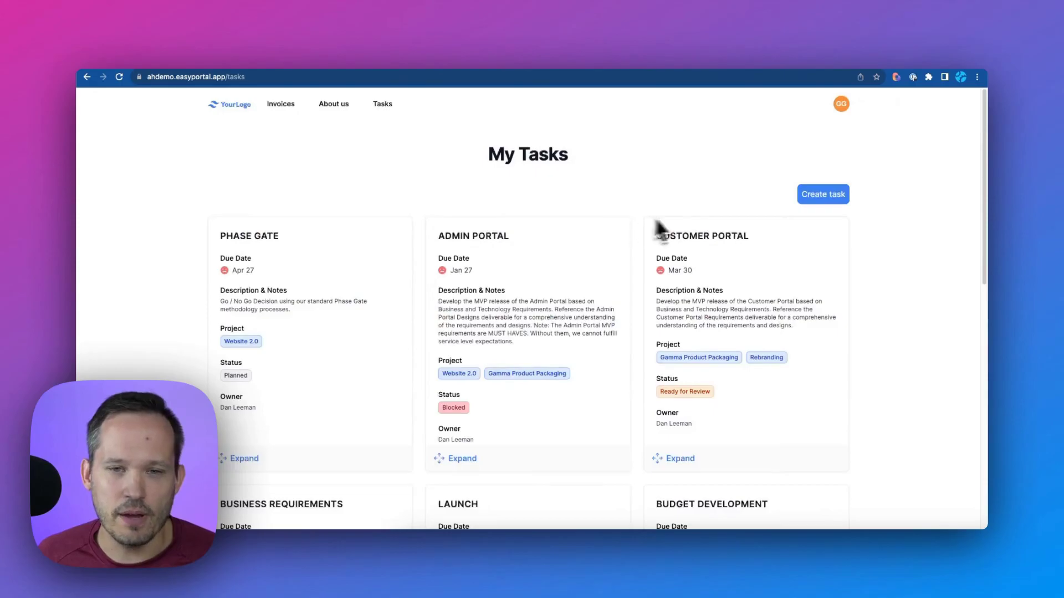
# Open the new task form and examine its title, status, due date and description fields.
pyautogui.click(811, 208)
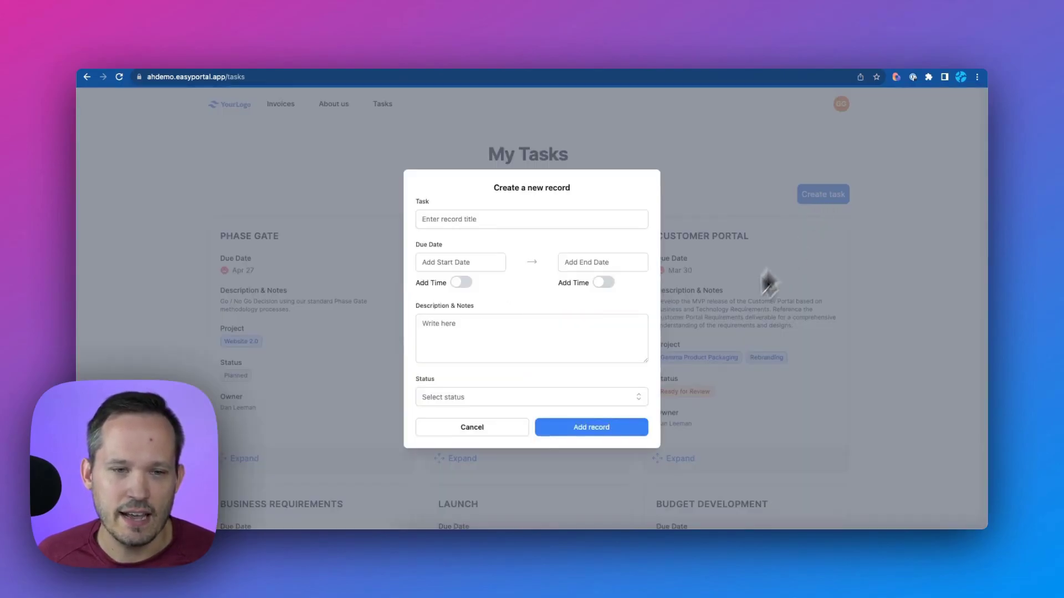
pyautogui.click(457, 222)
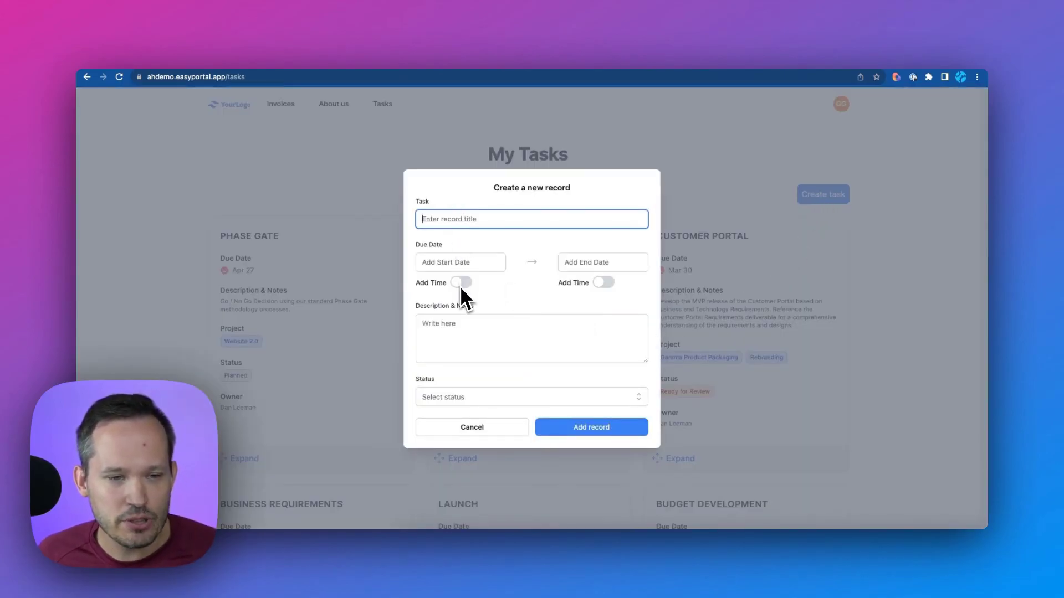
pyautogui.click(465, 399)
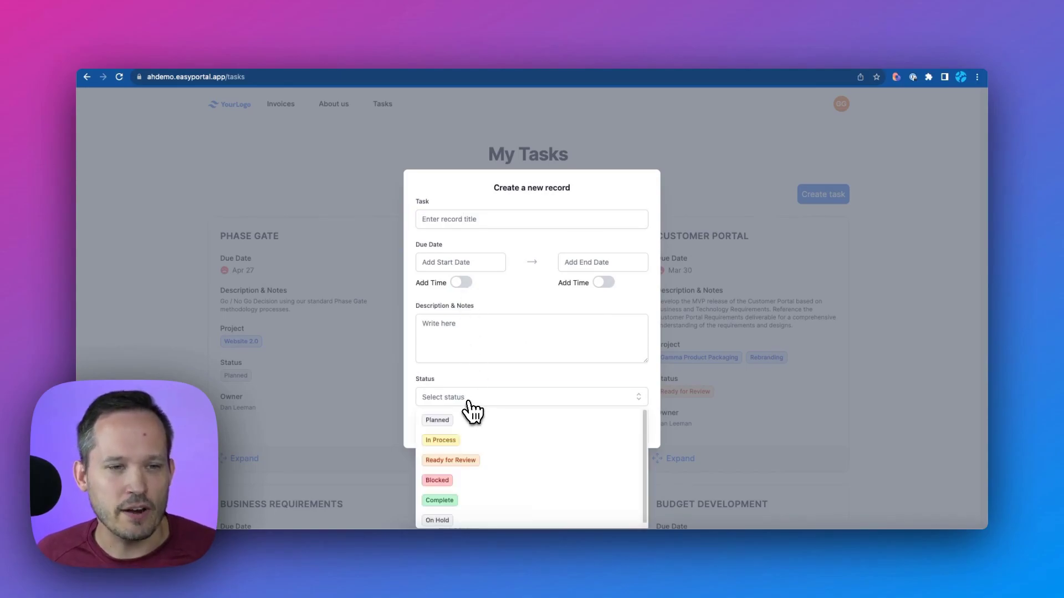
pyautogui.click(461, 282)
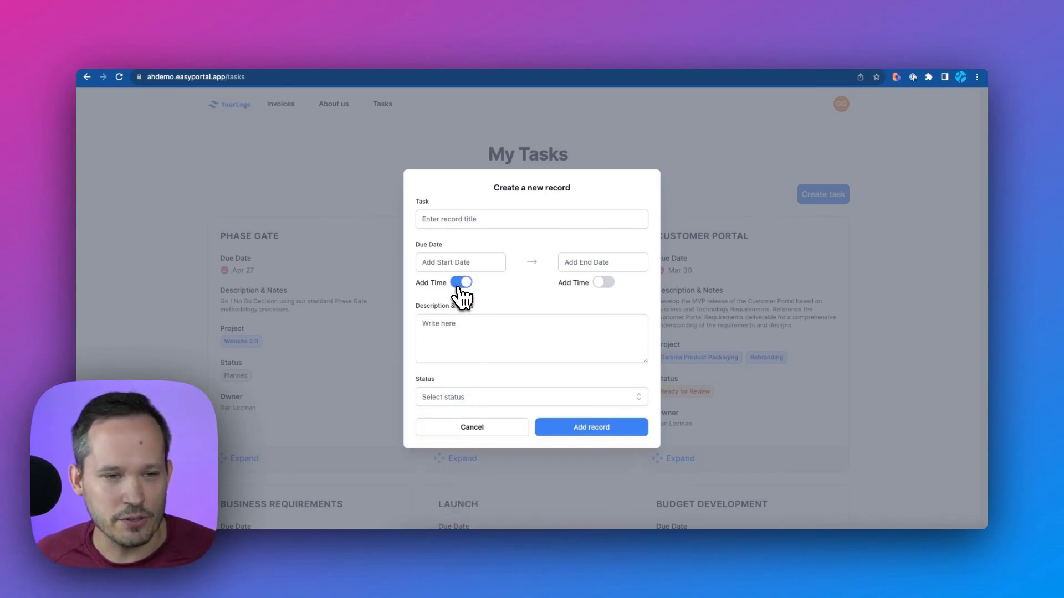
pyautogui.click(449, 265)
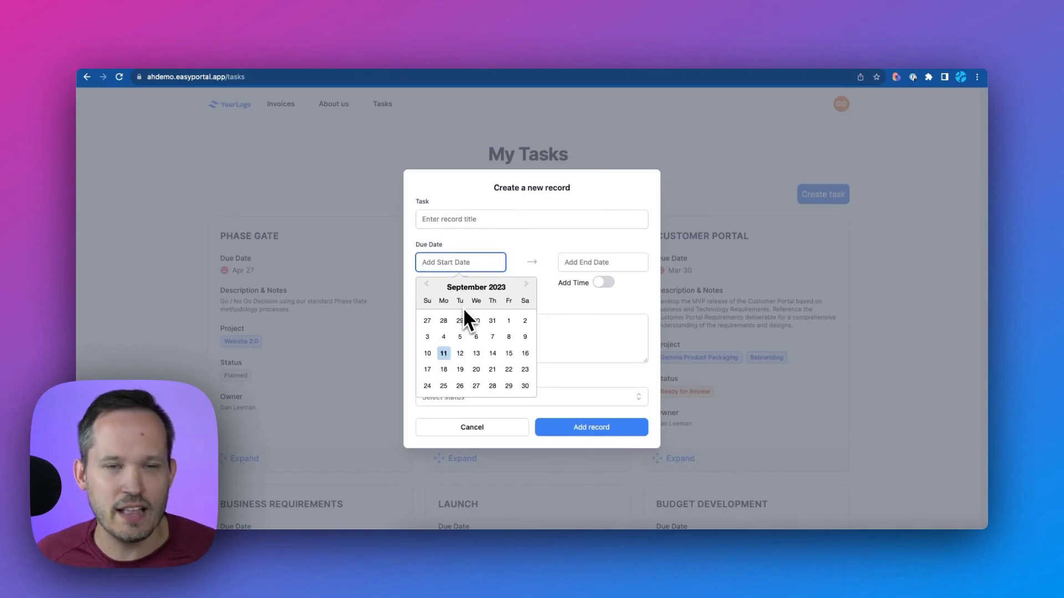
pyautogui.click(542, 310)
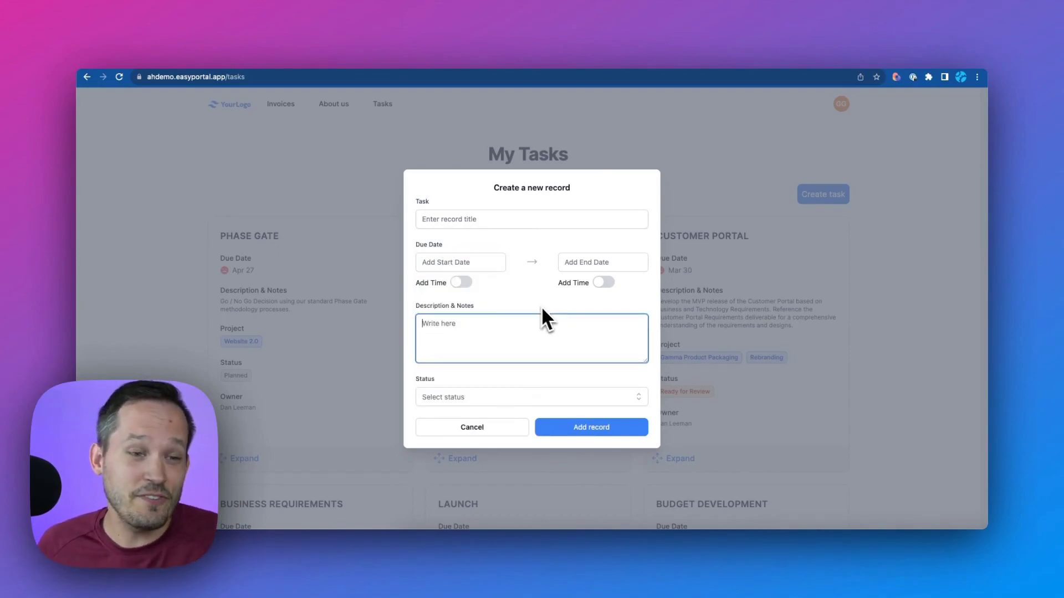